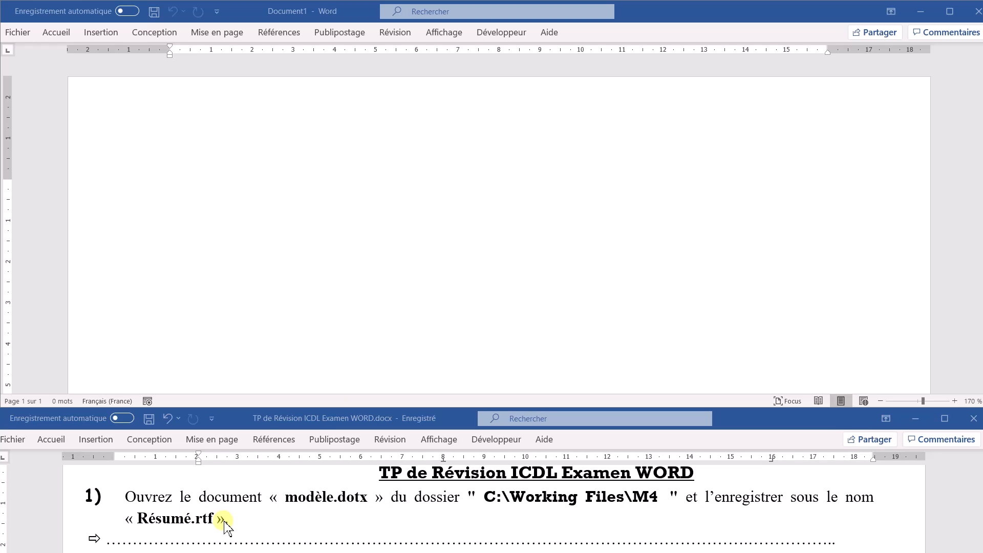
Open the template Modèle.dotx from the folder C:\Working Files\M4.
left_click(23, 32)
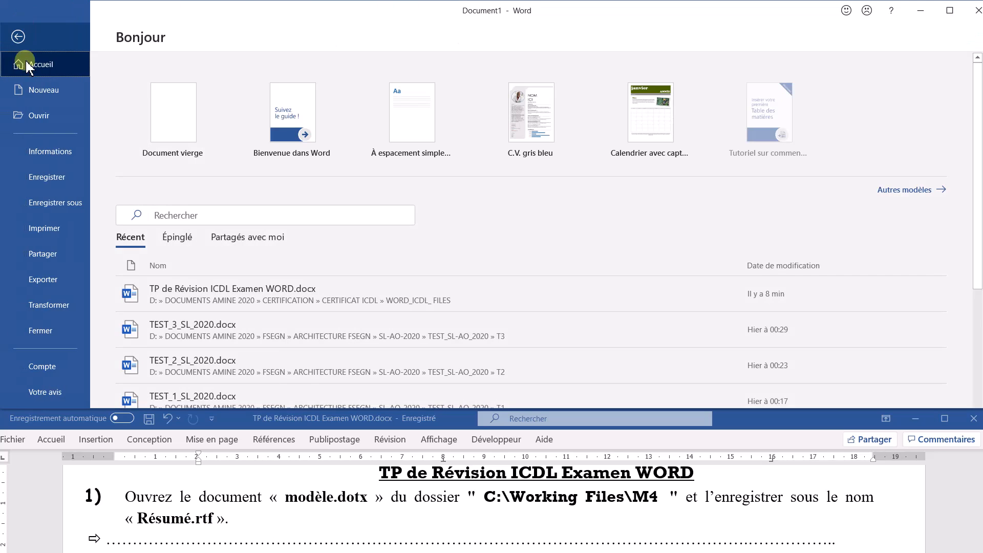
left_click(41, 116)
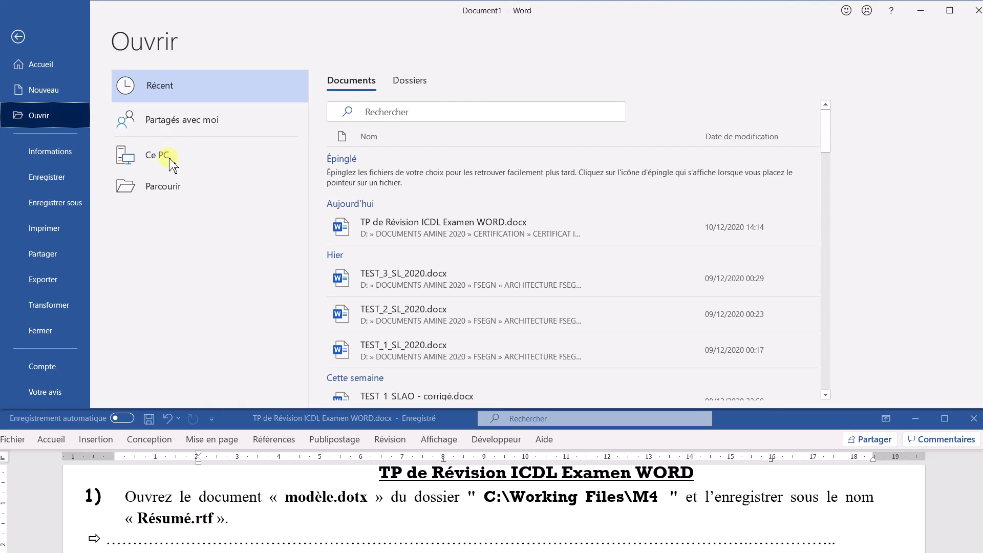
left_click(162, 188)
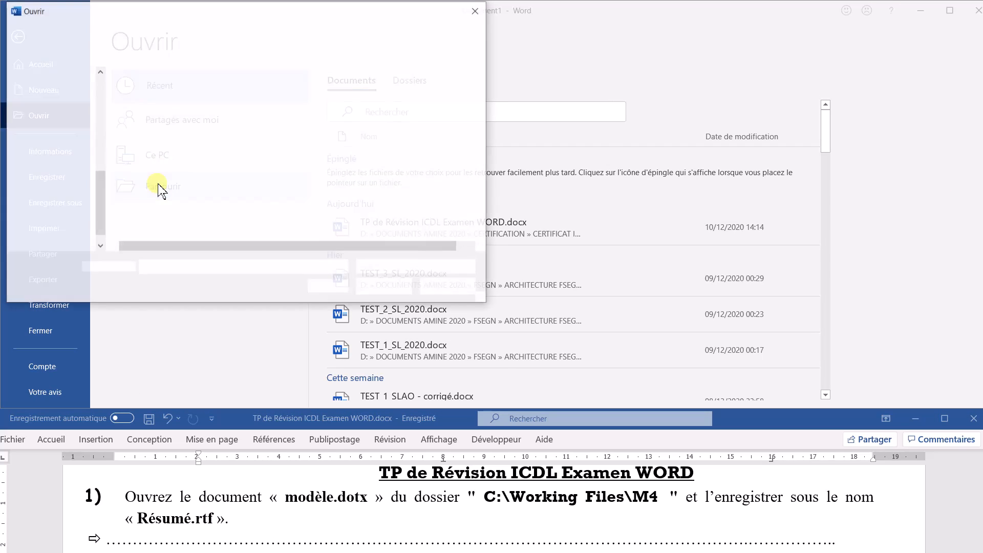
left_click(55, 217)
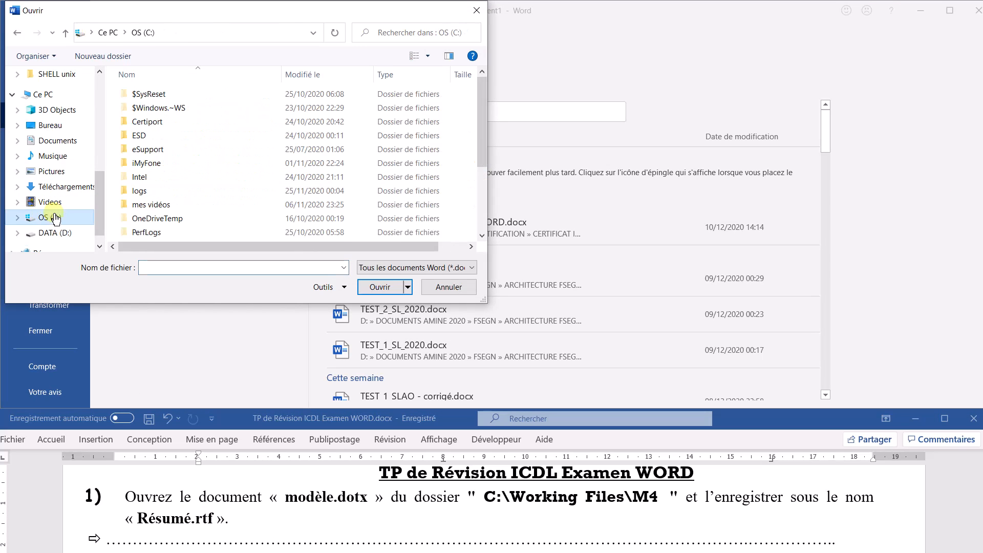
scroll(162, 197, "down", 3)
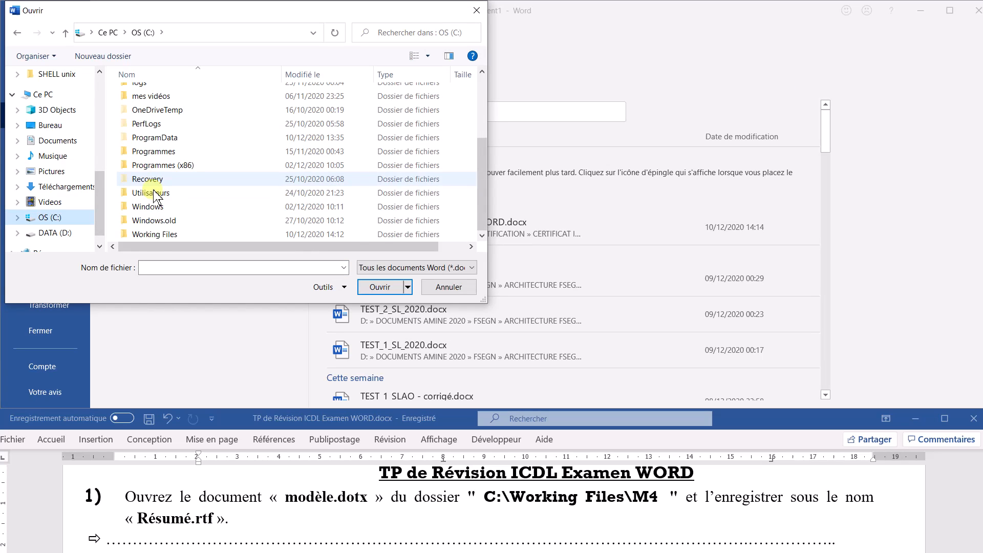
double_click(158, 237)
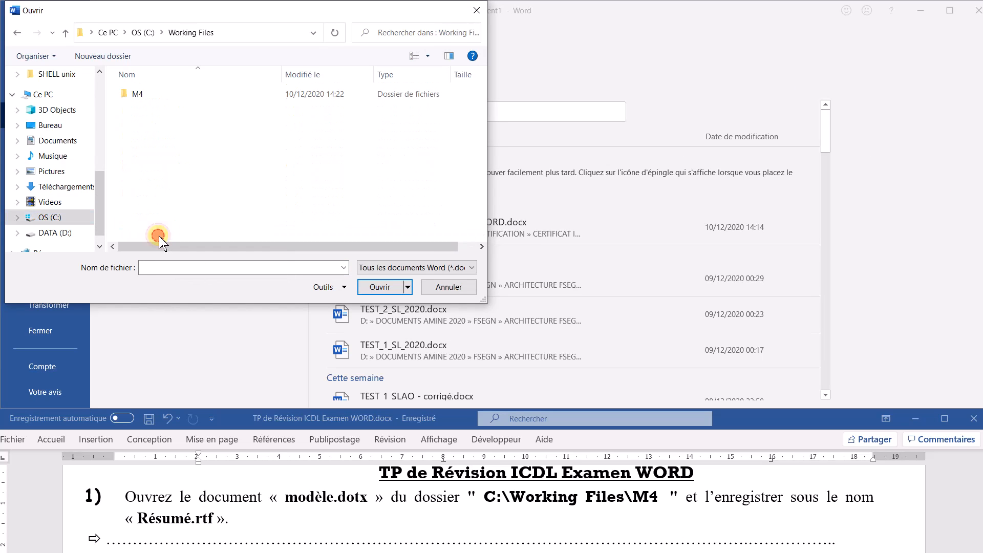
double_click(137, 94)
left_click(154, 122)
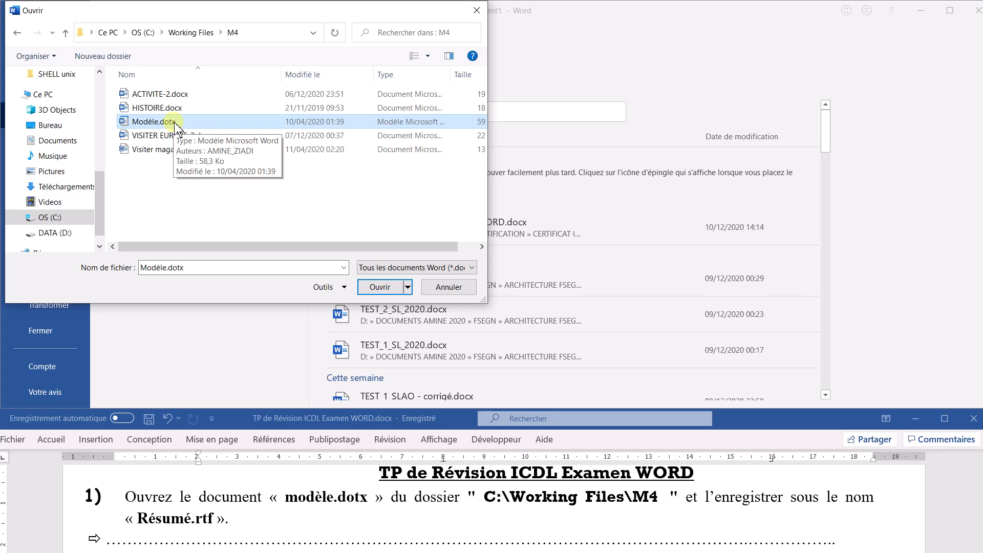
double_click(154, 122)
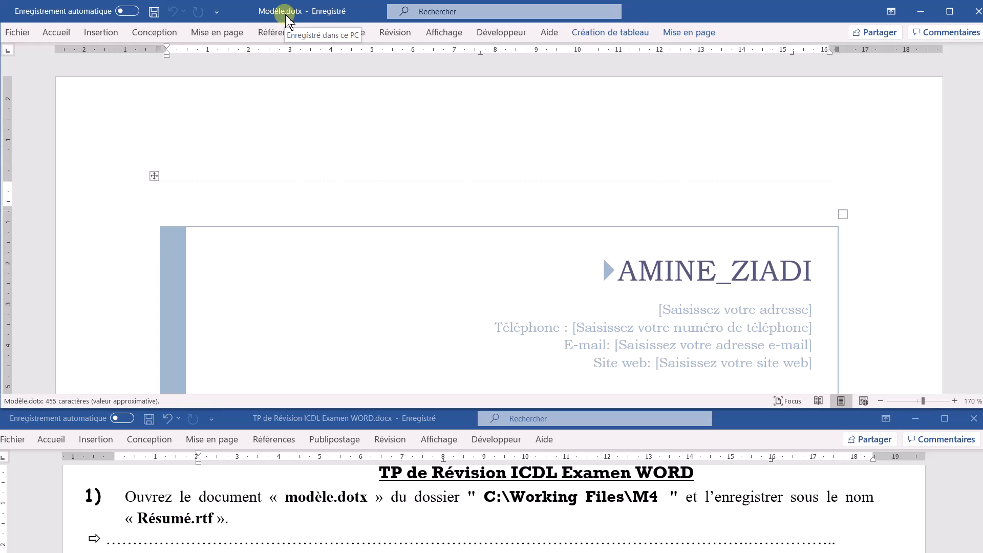
Save a copy of the template in the M4 folder as Résumé.rtf, using the Format RTF (*.rtf) file type.
left_click(18, 31)
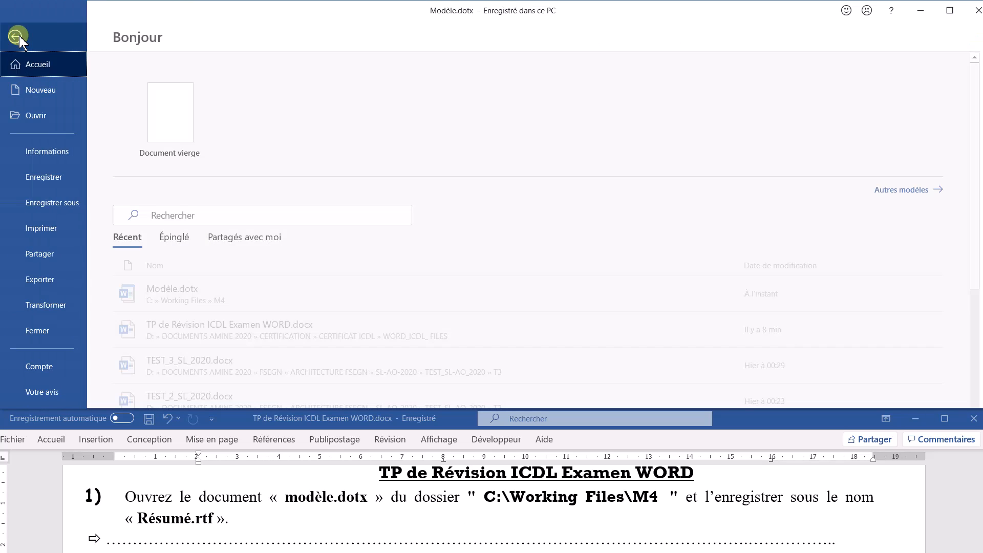
left_click(49, 201)
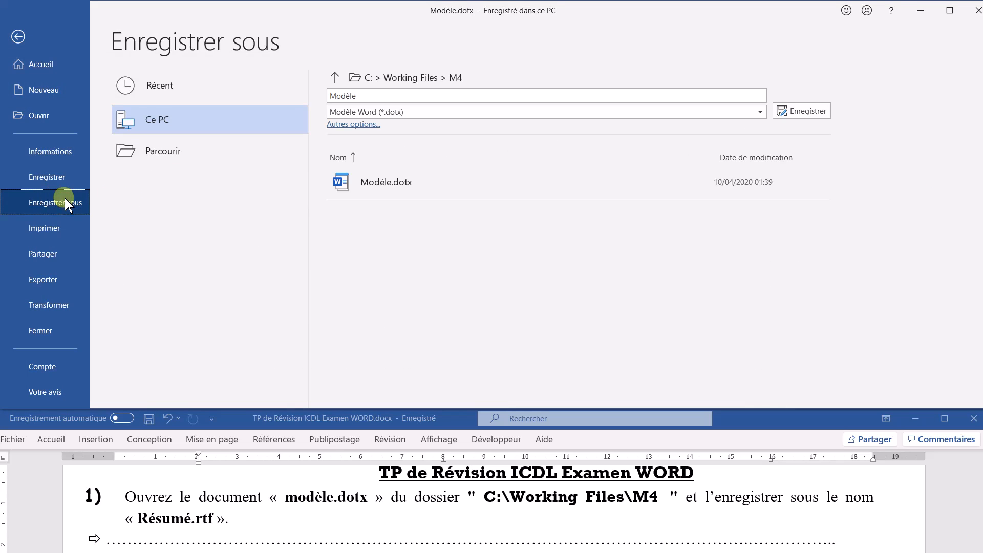
left_click(163, 151)
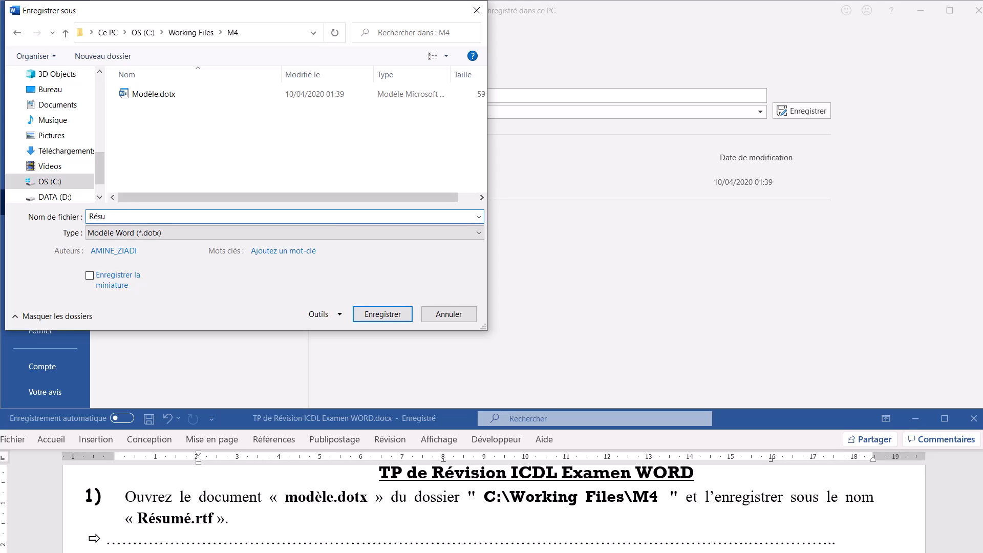
left_click(136, 233)
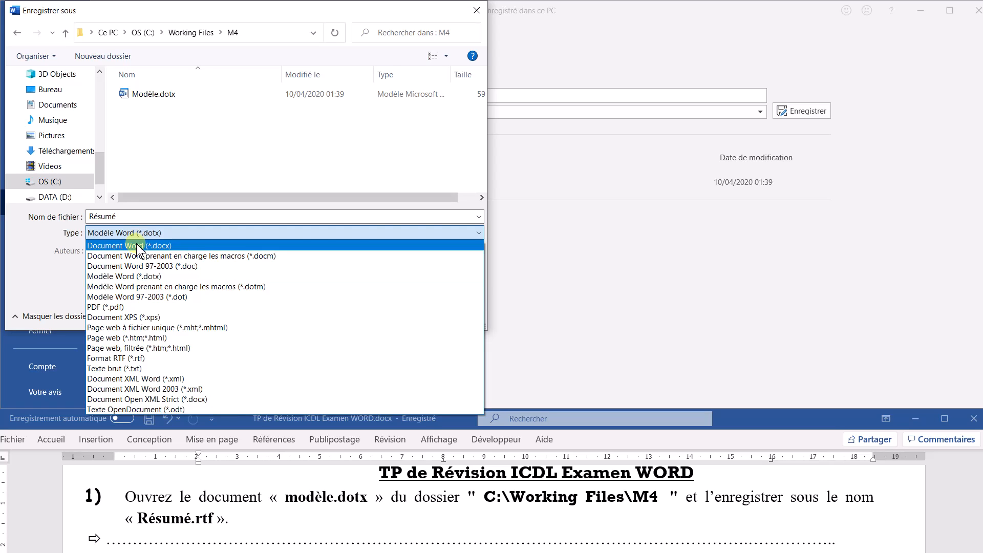
left_click(135, 358)
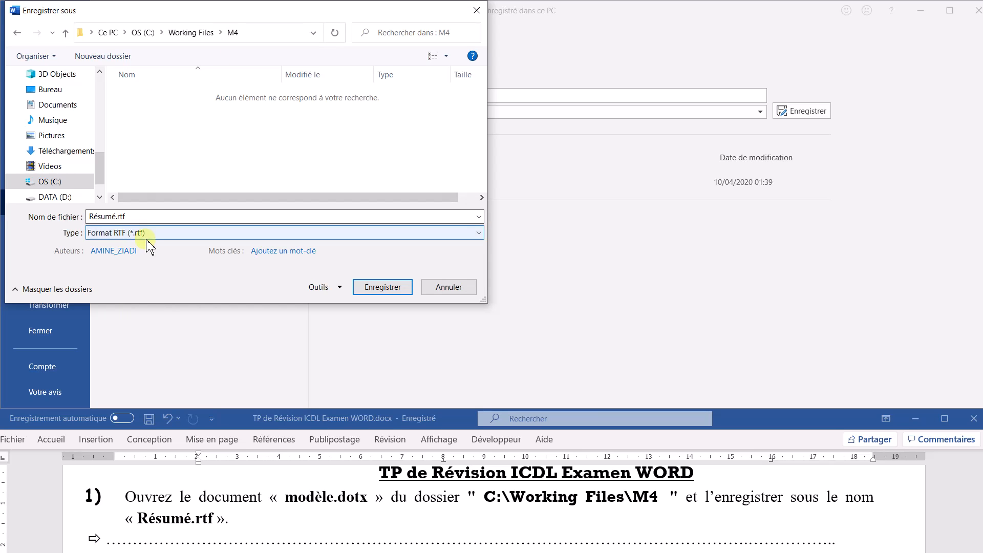
left_click(385, 288)
left_click(549, 293)
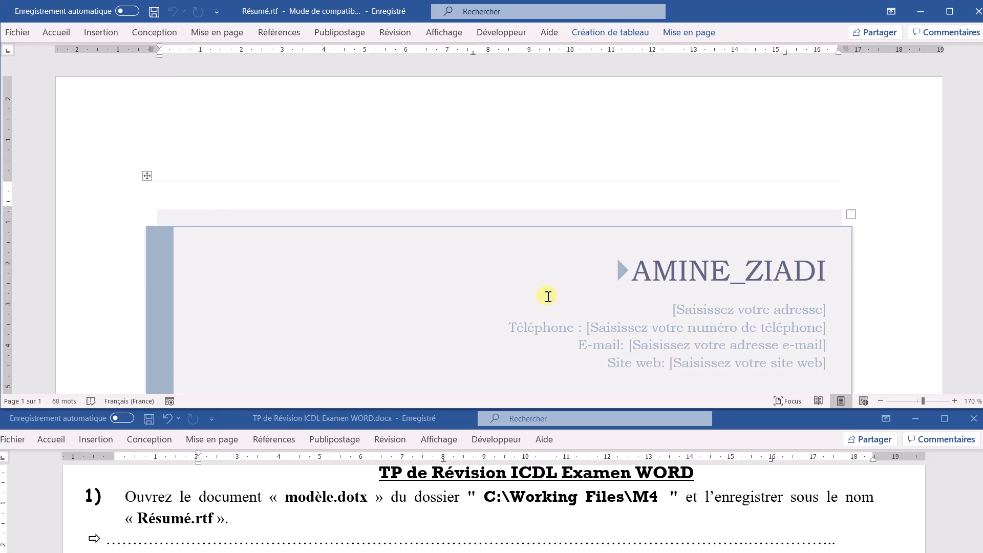
Change the Office user name to ICDL in the general Word options.
scroll(423, 492, "down", 3)
scroll(423, 496, "up", 2)
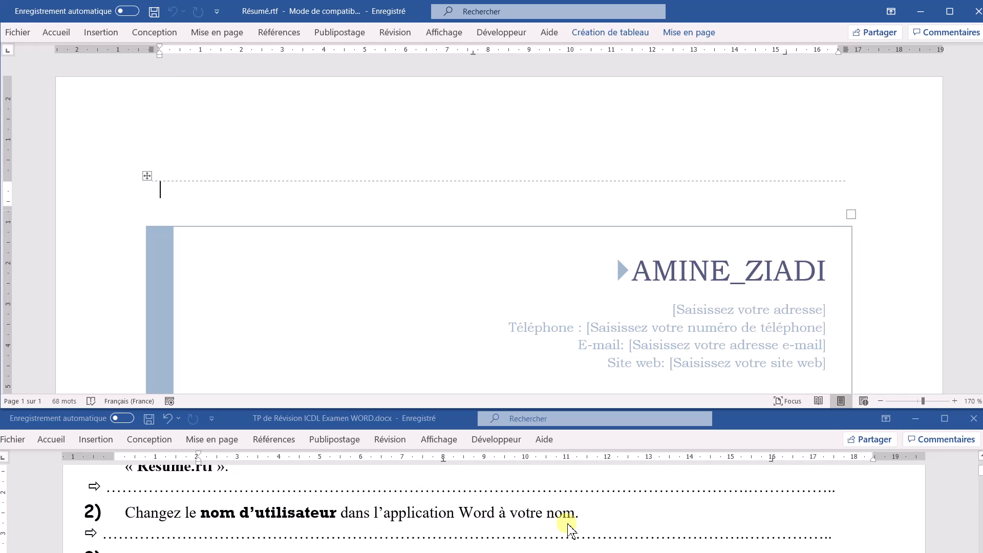
left_click(13, 31)
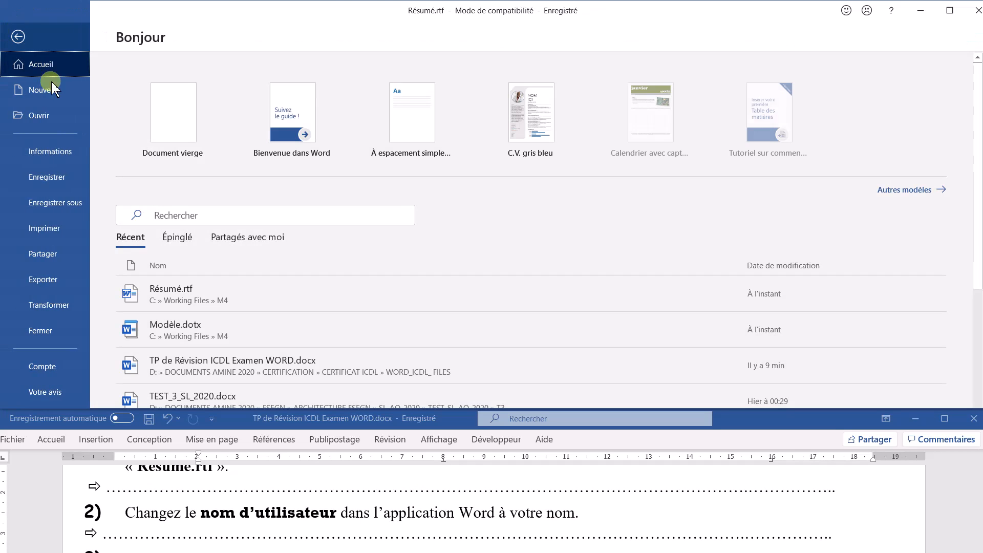
scroll(54, 337, "down", 1)
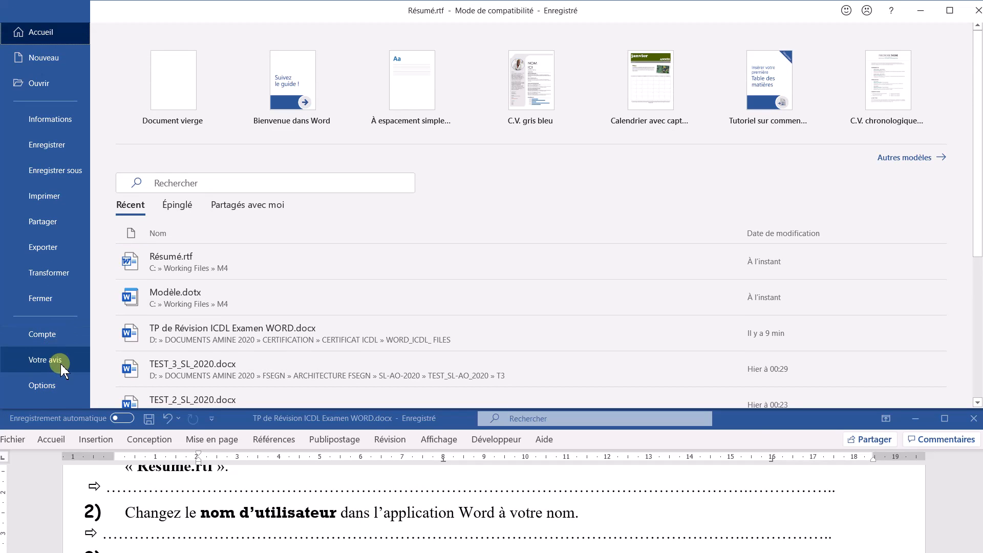
left_click(49, 379)
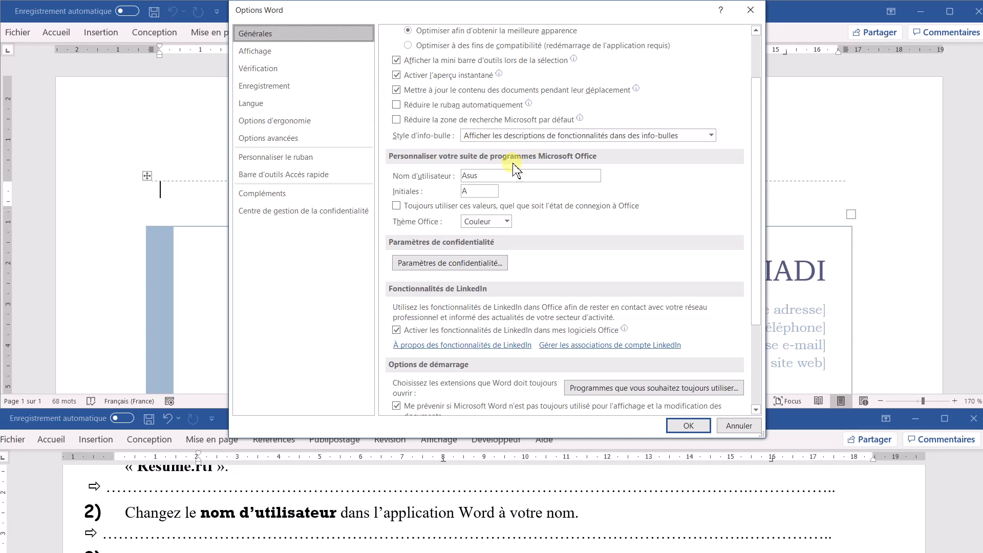
left_click(495, 179)
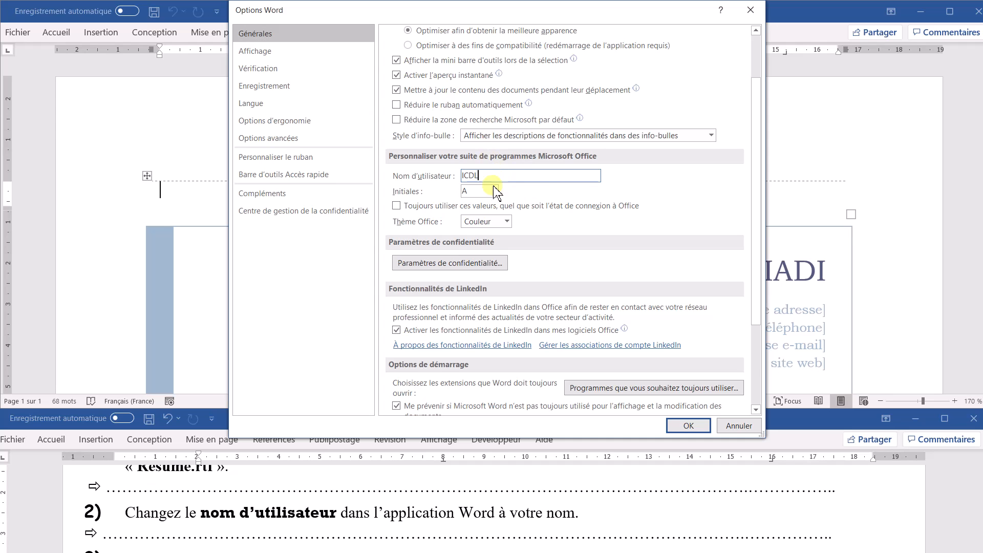
left_click(689, 426)
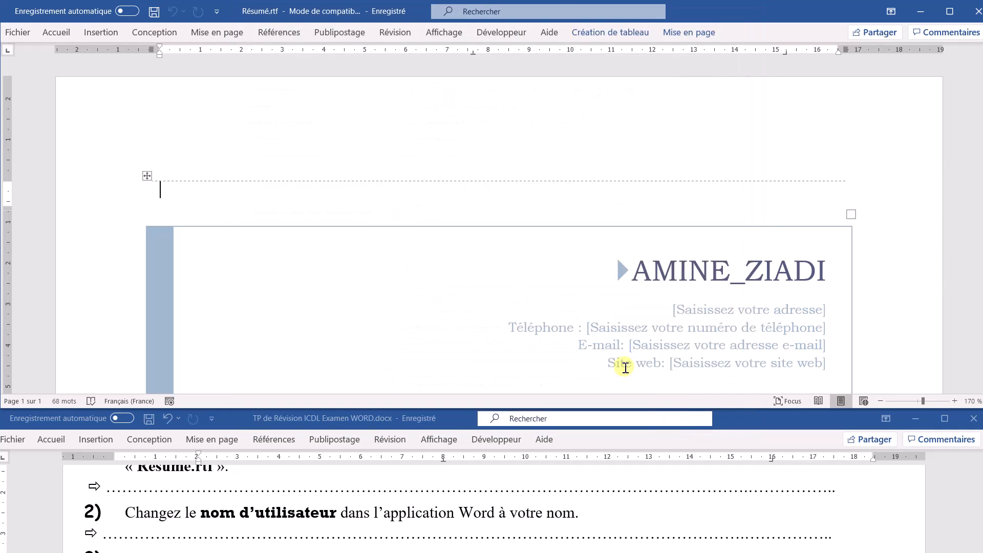
Set the default local folder for saving documents to C:\Working Files\M4 in the Word options.
scroll(358, 502, "down", 4)
scroll(410, 502, "up", 3)
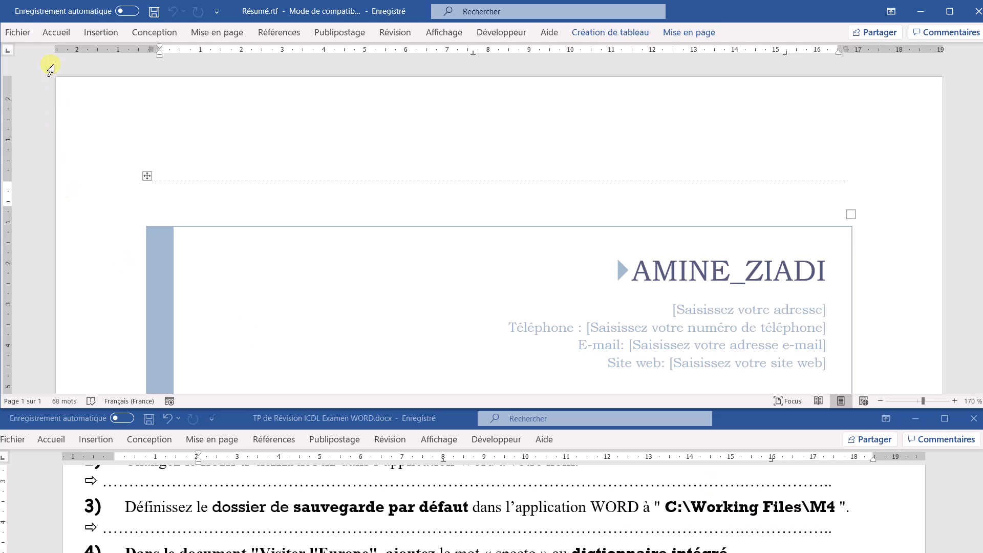
left_click(18, 31)
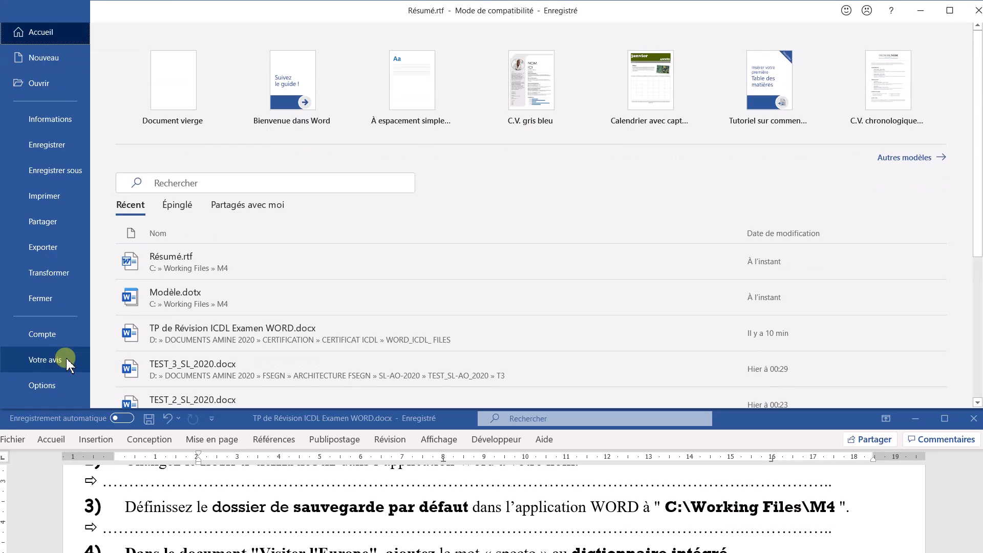
left_click(59, 384)
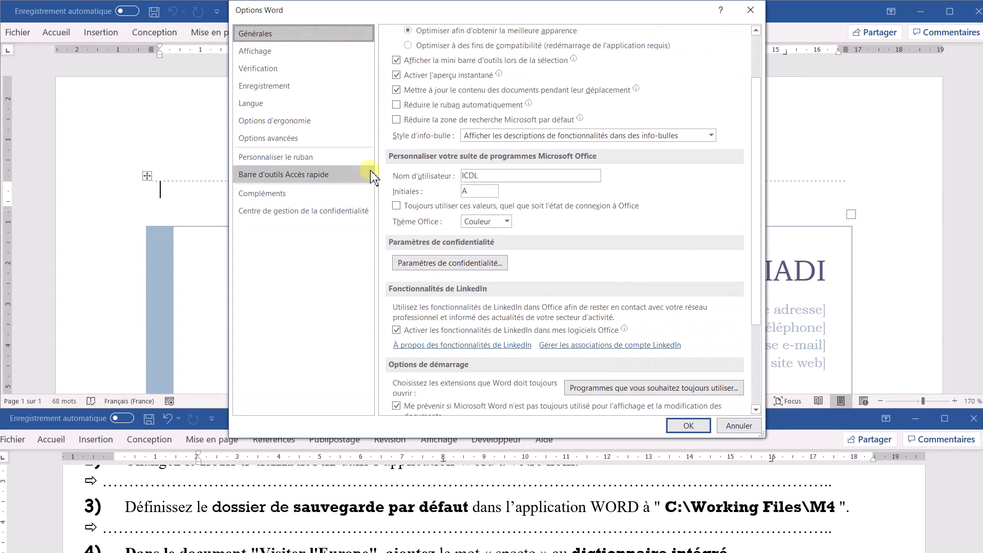
left_click(271, 84)
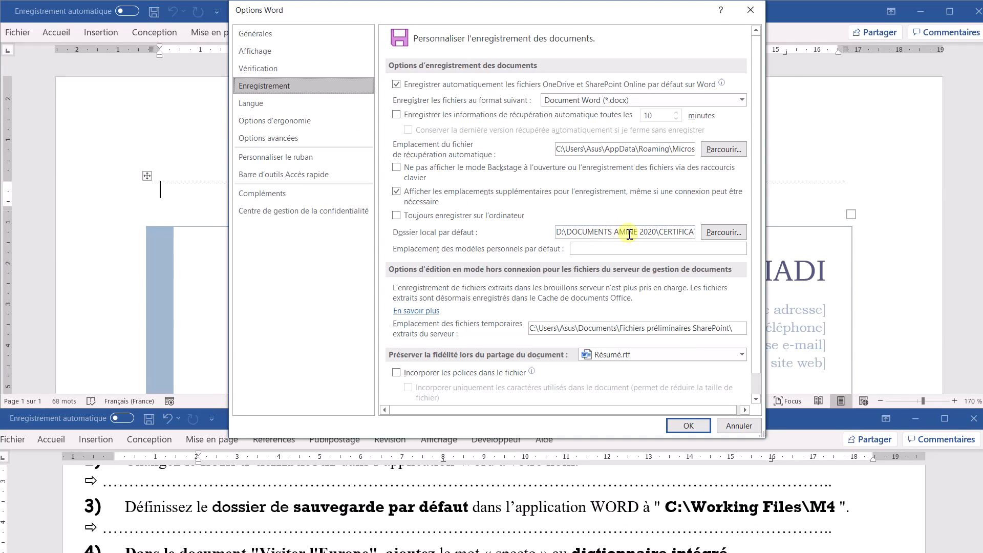
left_click(725, 233)
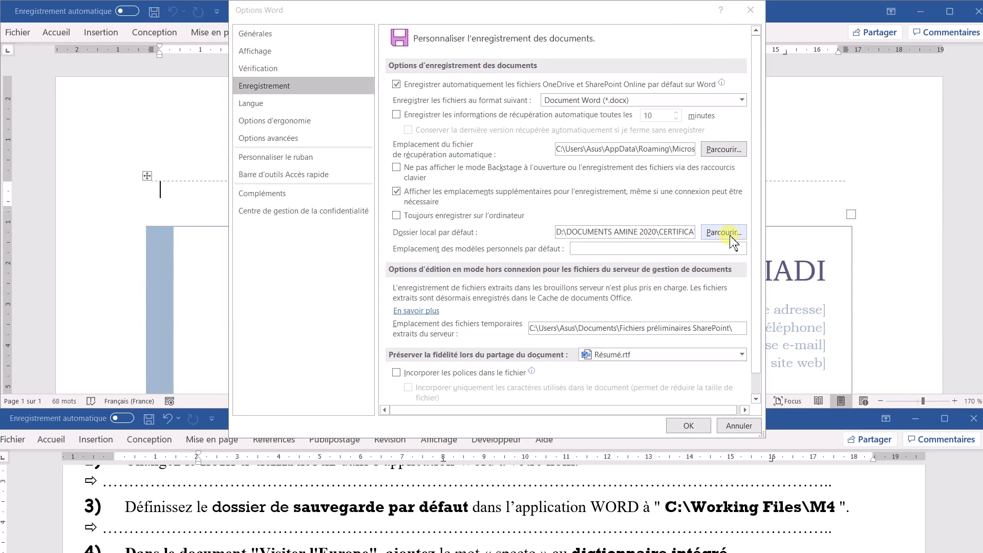
left_click(299, 236)
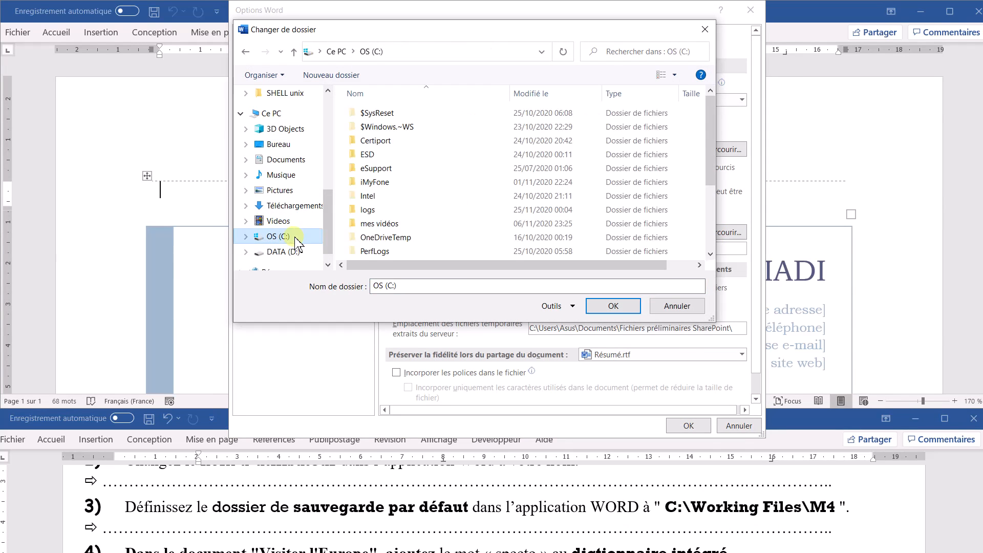
scroll(372, 234, "down", 3)
double_click(395, 252)
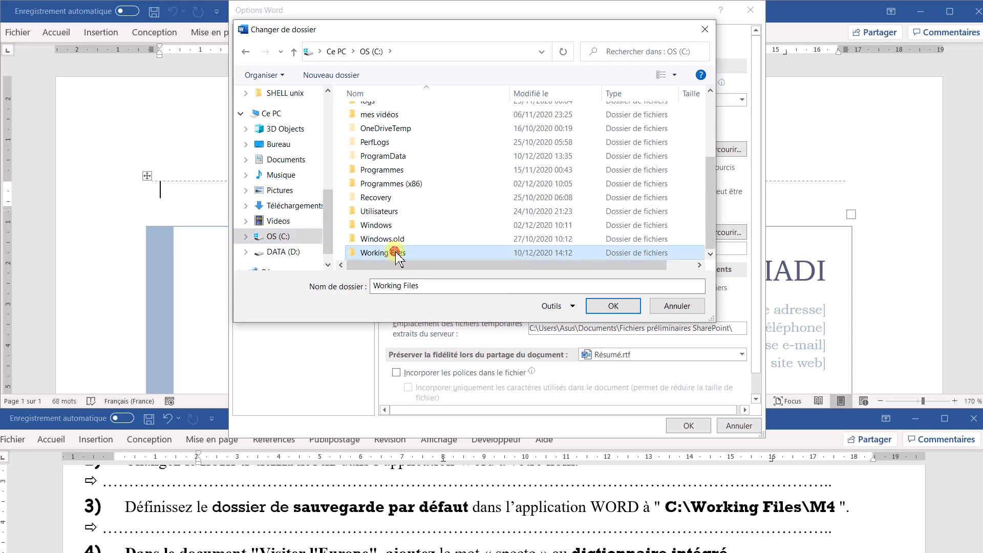
double_click(401, 117)
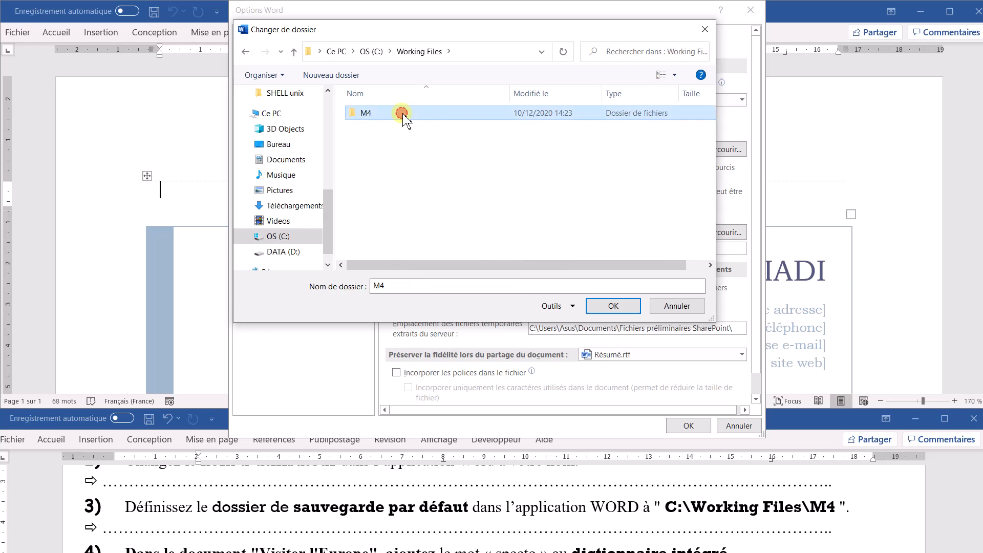
left_click(609, 303)
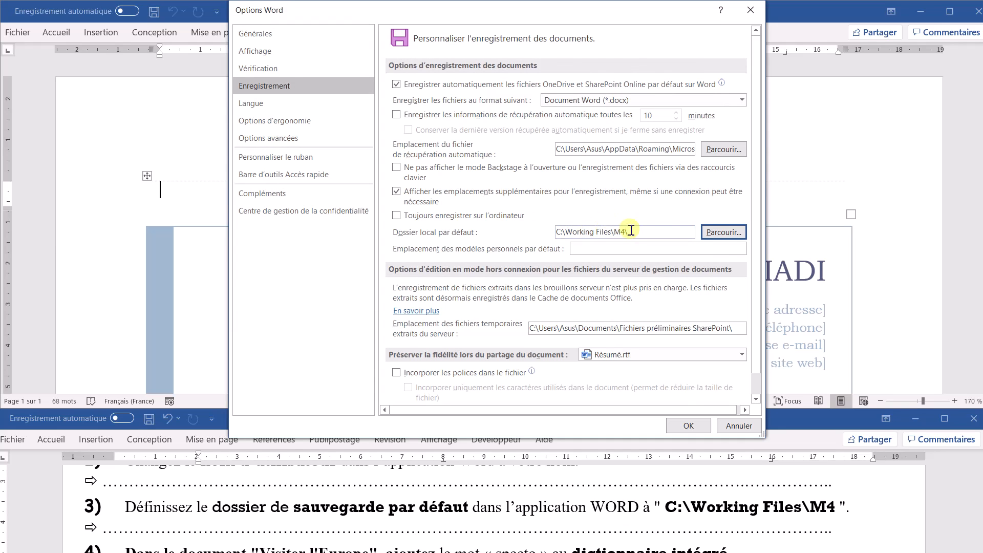
left_click(686, 425)
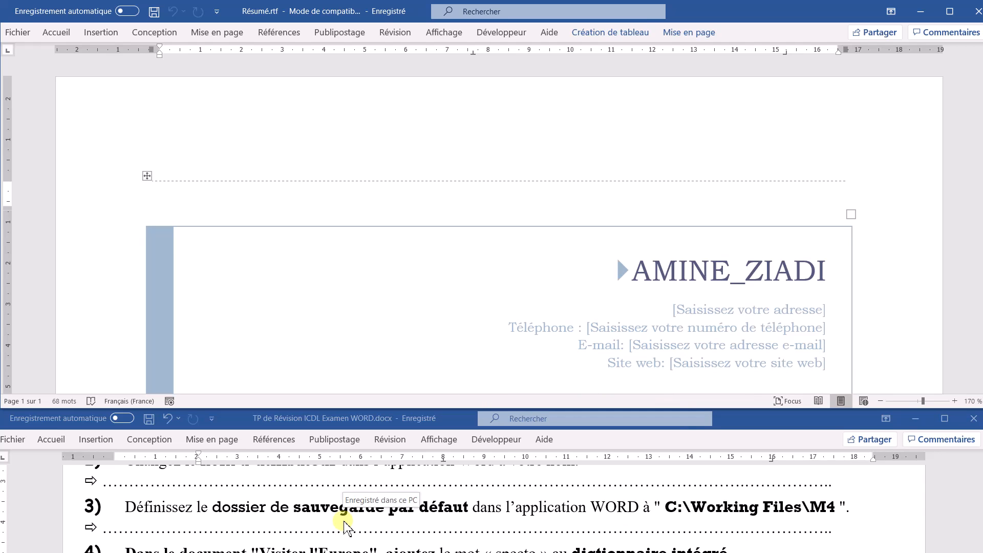
Close Résumé.rtf, then open VISITER EUROPE-2.docx from the M4 folder and extend its window down to the exercise document.
scroll(345, 522, "down", 1)
left_click(482, 512)
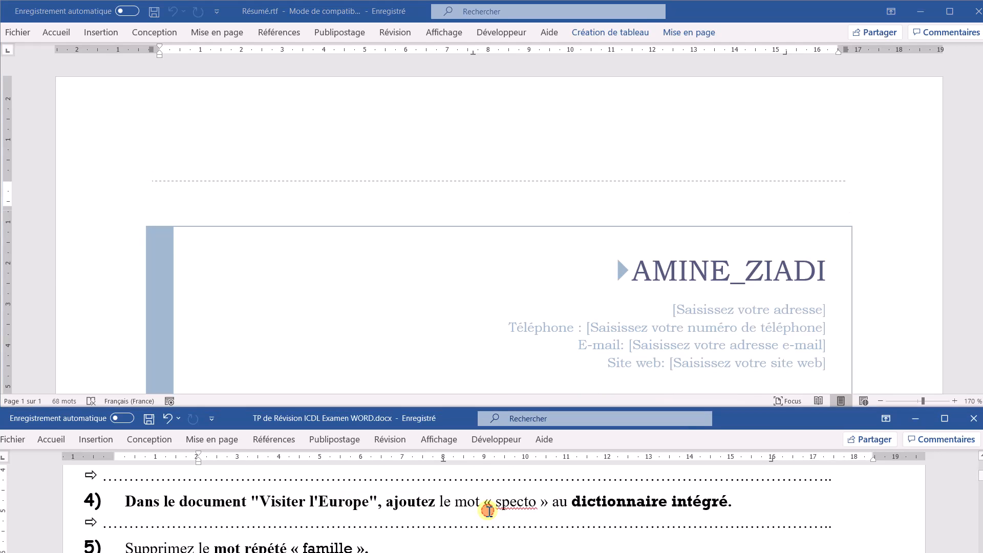
left_click(773, 220)
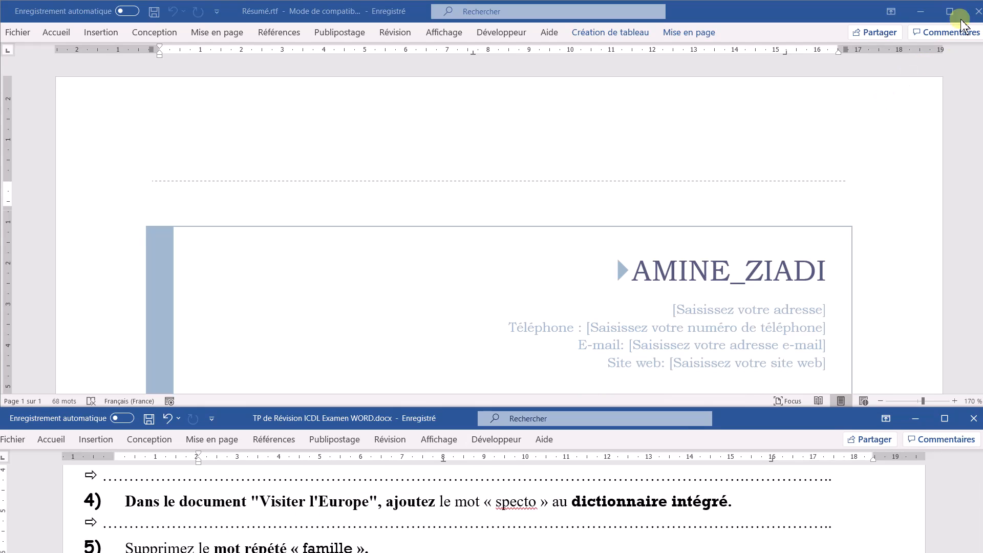
left_click(977, 12)
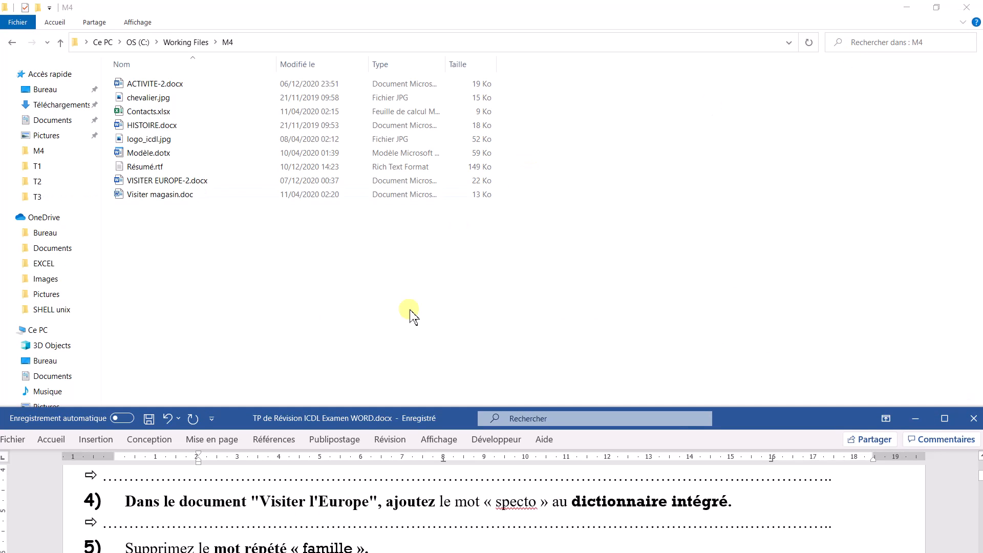
double_click(175, 183)
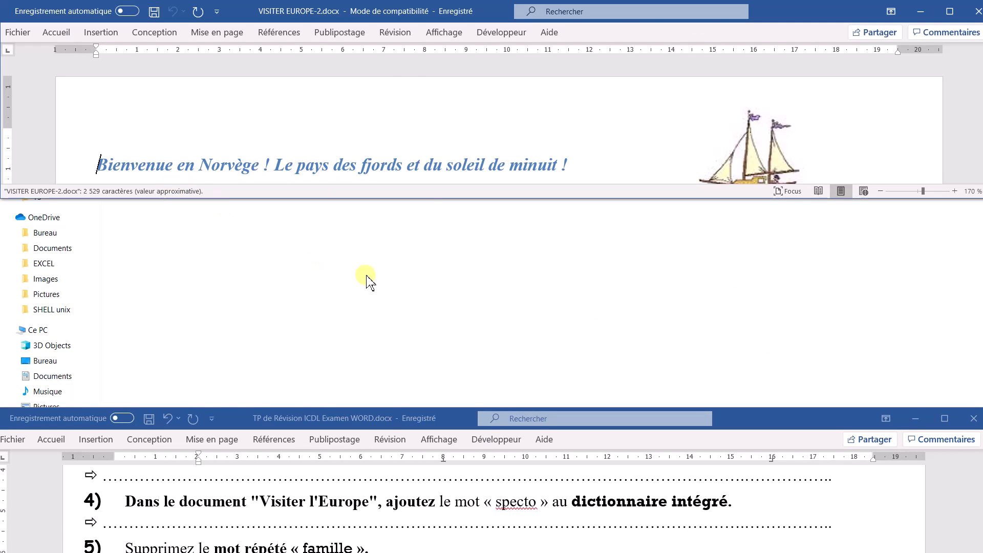
left_click_drag(434, 200, 418, 407)
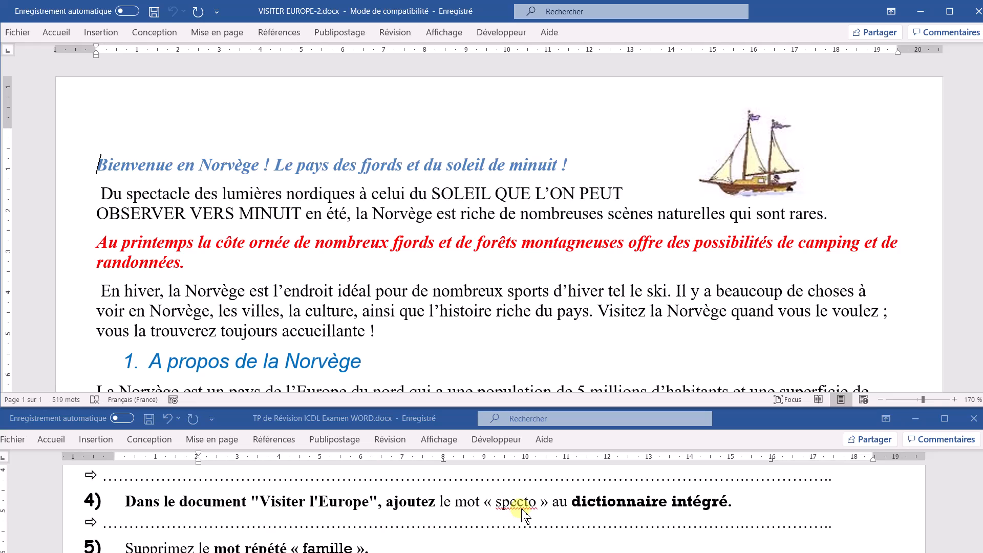
Add the flagged word "specto" in the last paragraph of VISITER EUROPE-2 to the spelling dictionary.
scroll(353, 258, "down", 6)
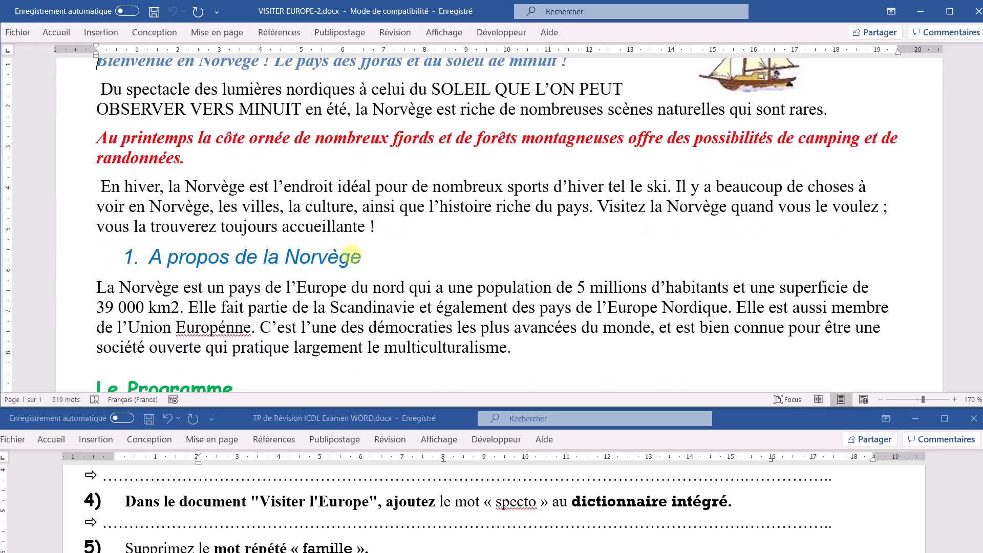
scroll(353, 259, "down", 8)
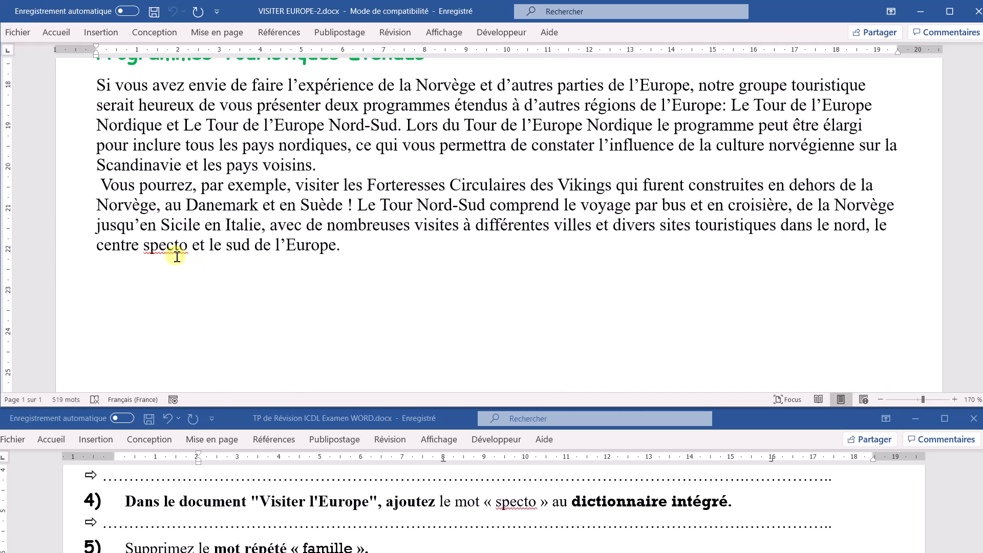
right_click(177, 258)
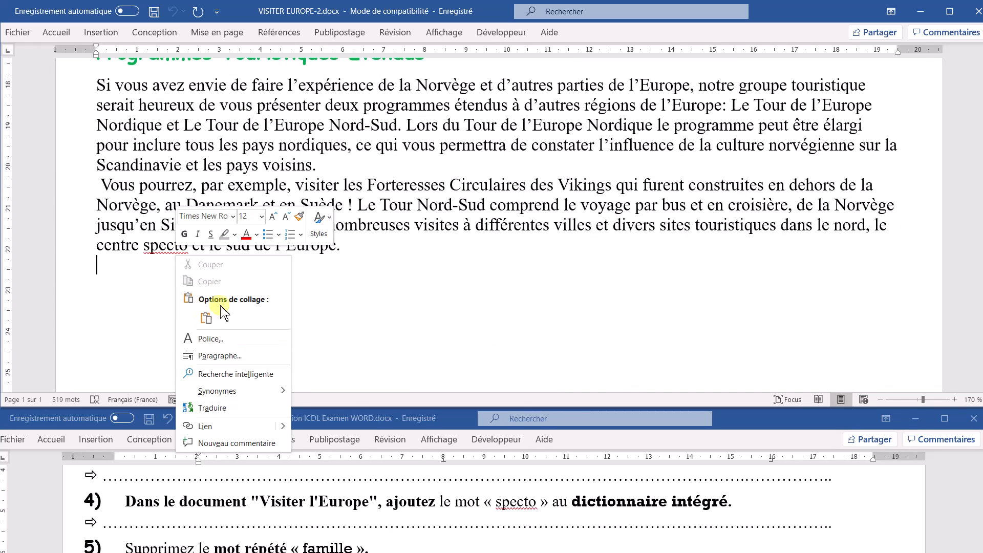
right_click(163, 248)
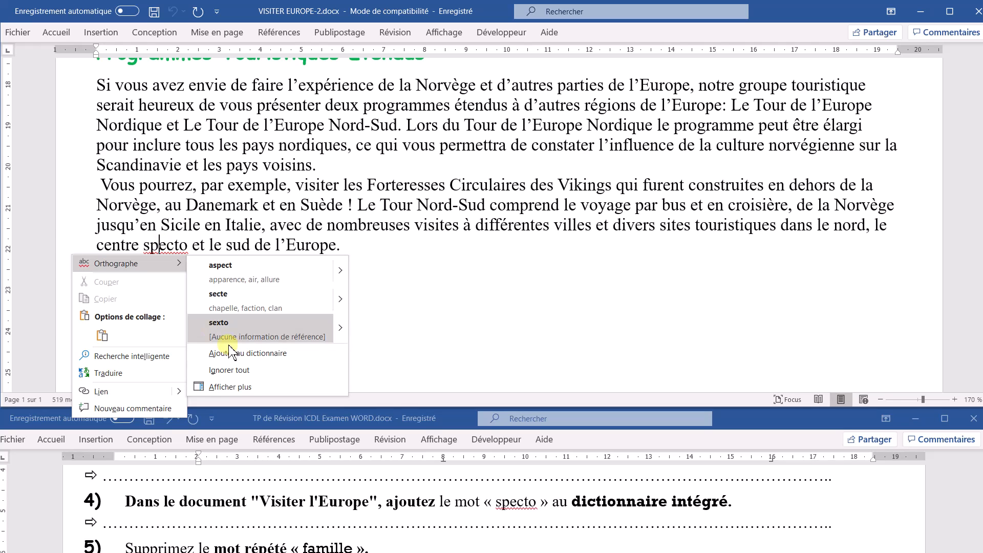
left_click(243, 354)
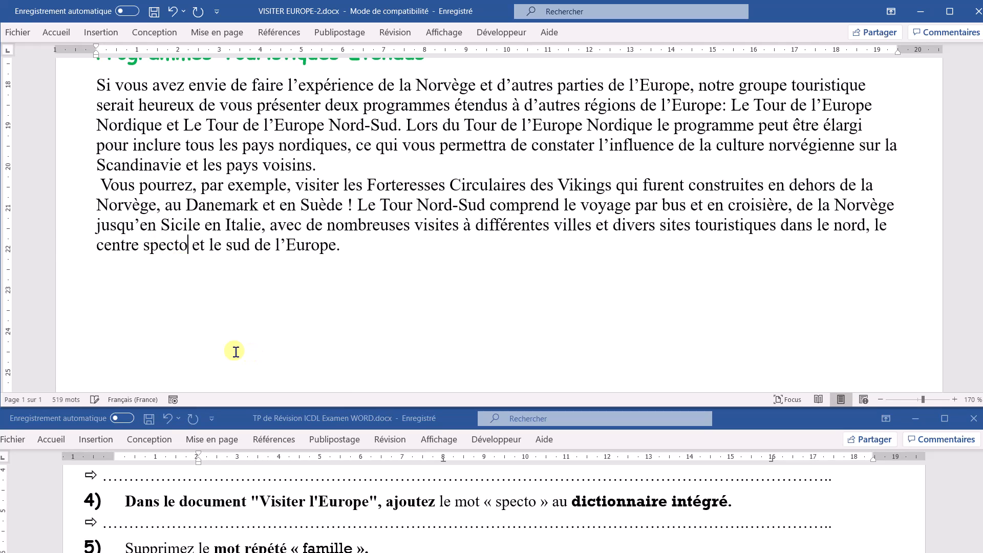
Delete the repeated word "famille" in the paragraph beginning "Nous savons que chaque membre" under Le Programme.
scroll(266, 486, "down", 2)
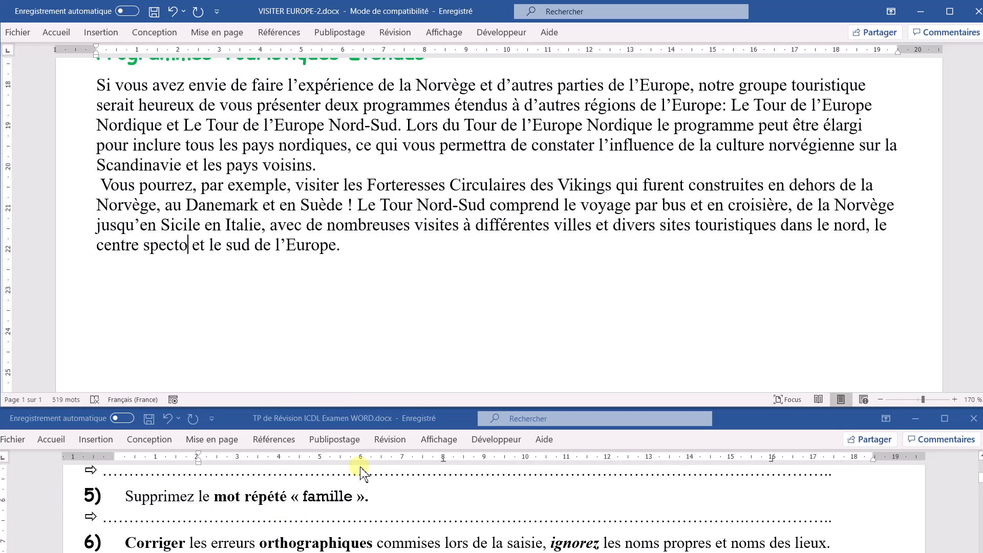
scroll(524, 237, "up", 8)
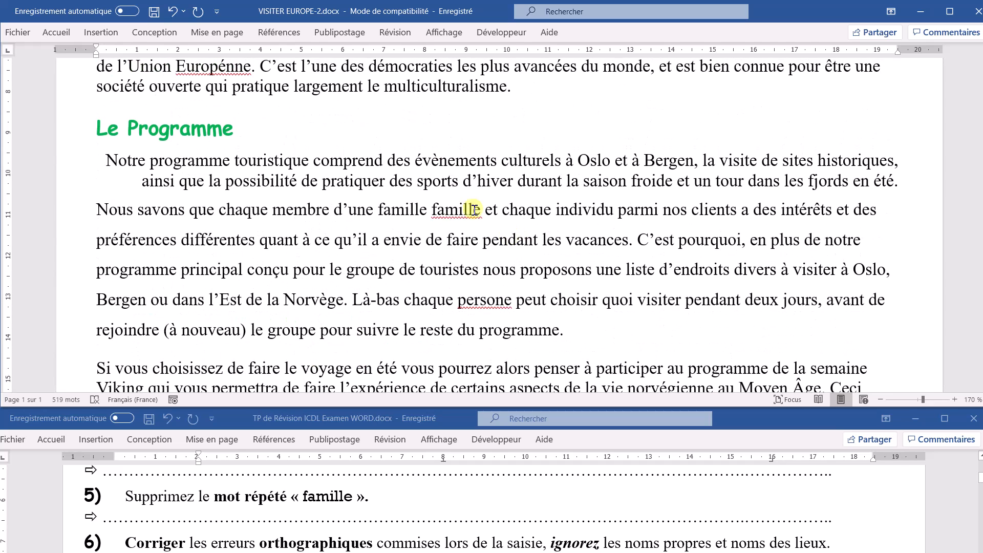
right_click(456, 215)
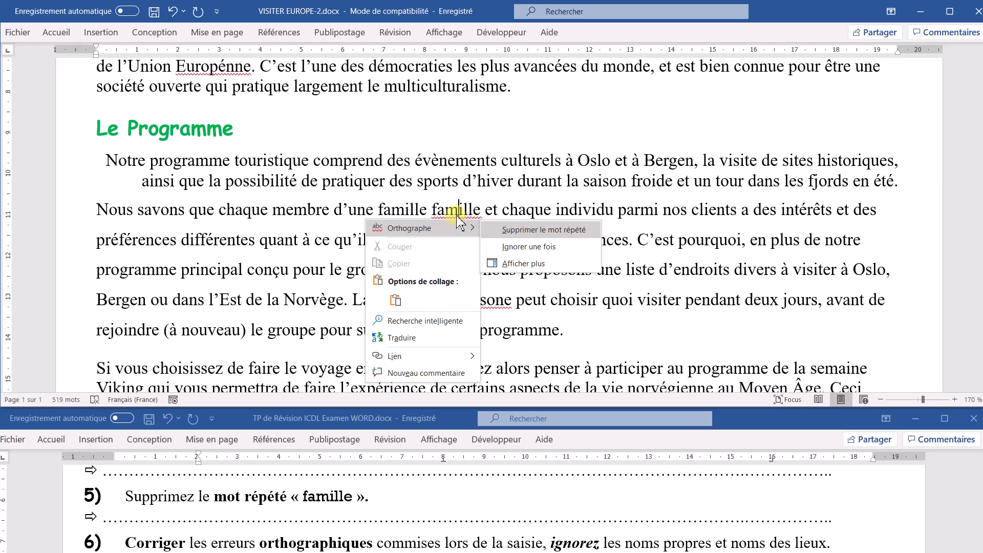
left_click(544, 231)
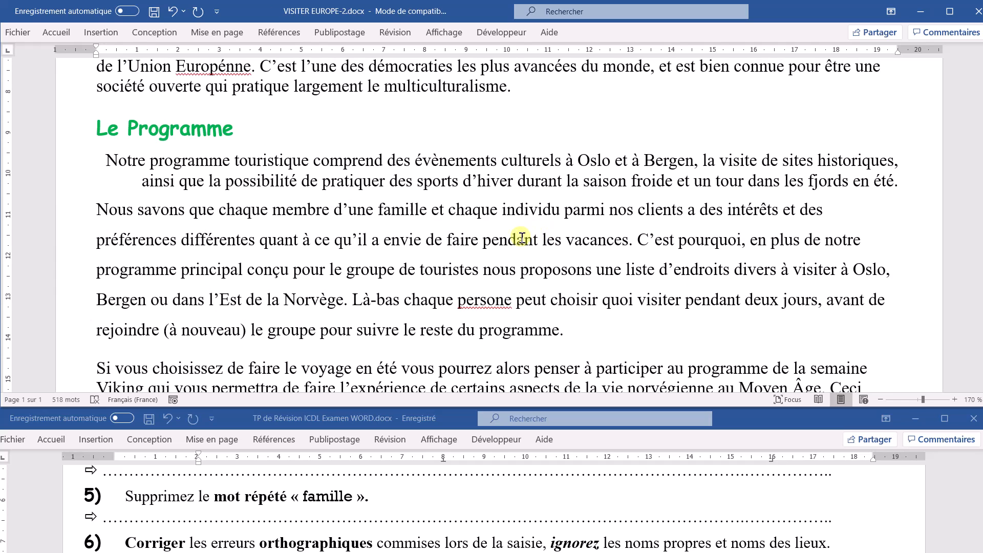
Spell-check the document, correcting "persone" to "personne" and "Europénne" to "Européenne", and close the proofing results.
scroll(267, 506, "down", 1)
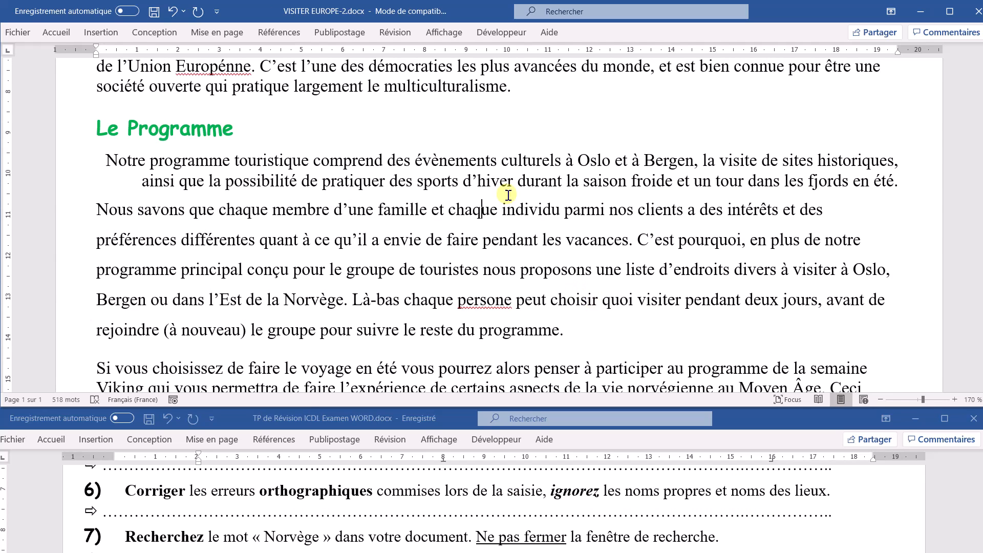
left_click(396, 34)
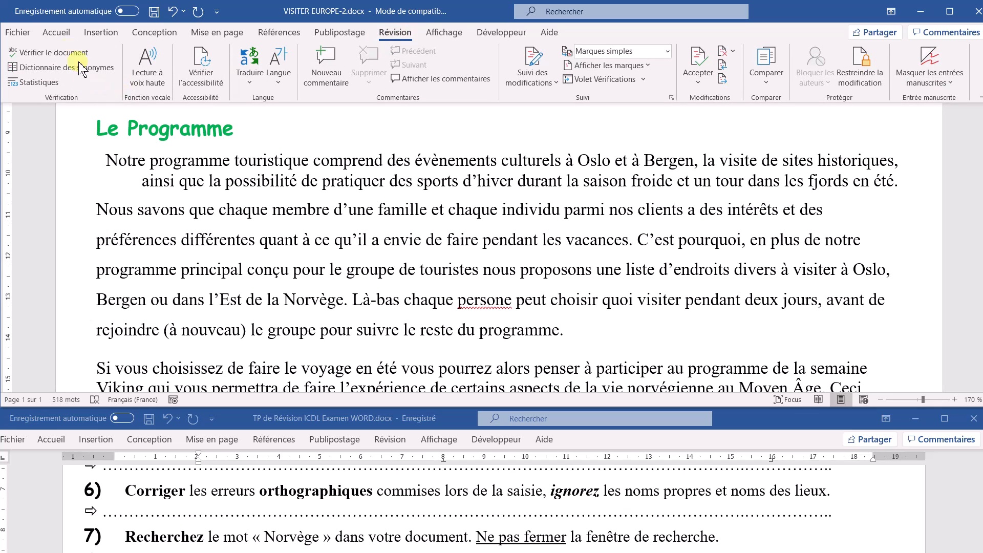
left_click(50, 58)
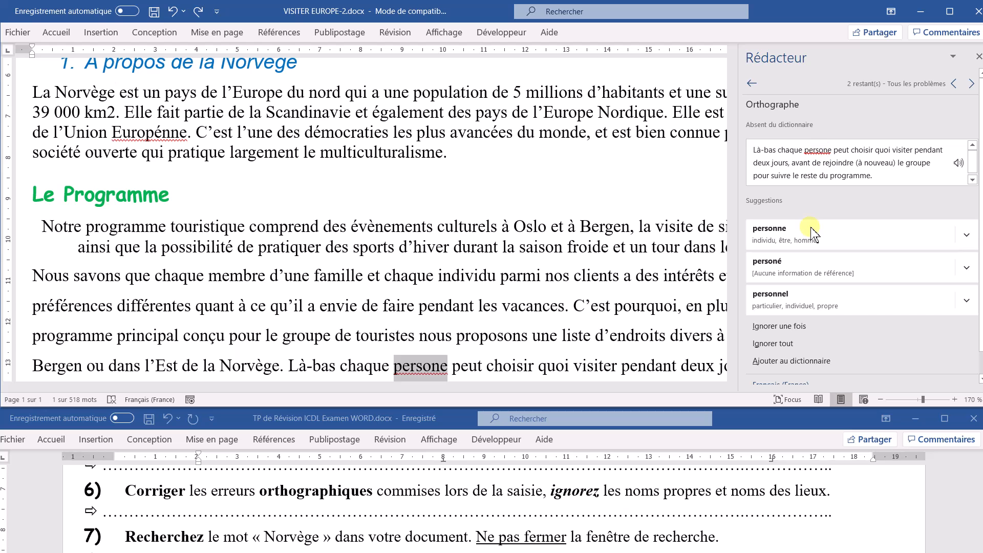
left_click(784, 235)
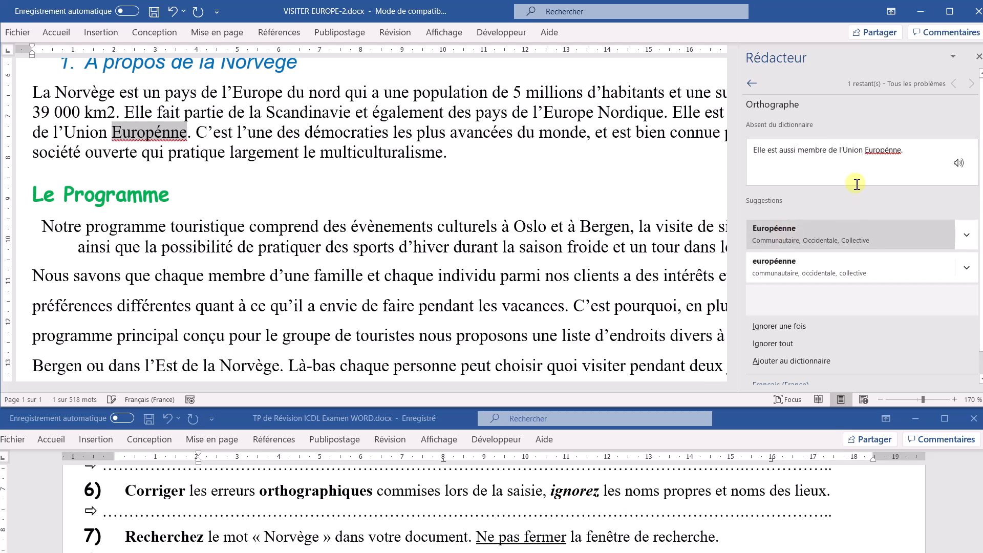
left_click(786, 241)
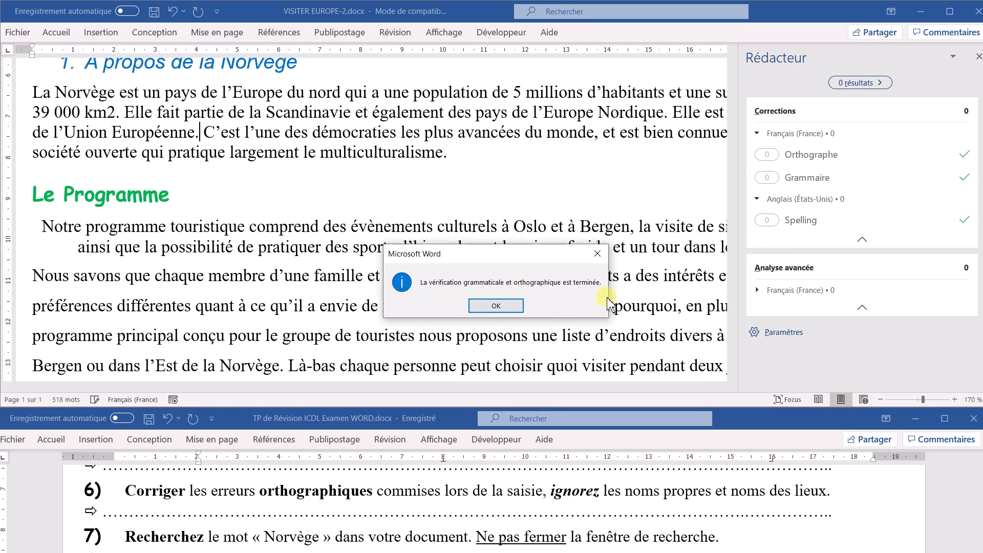
left_click(496, 306)
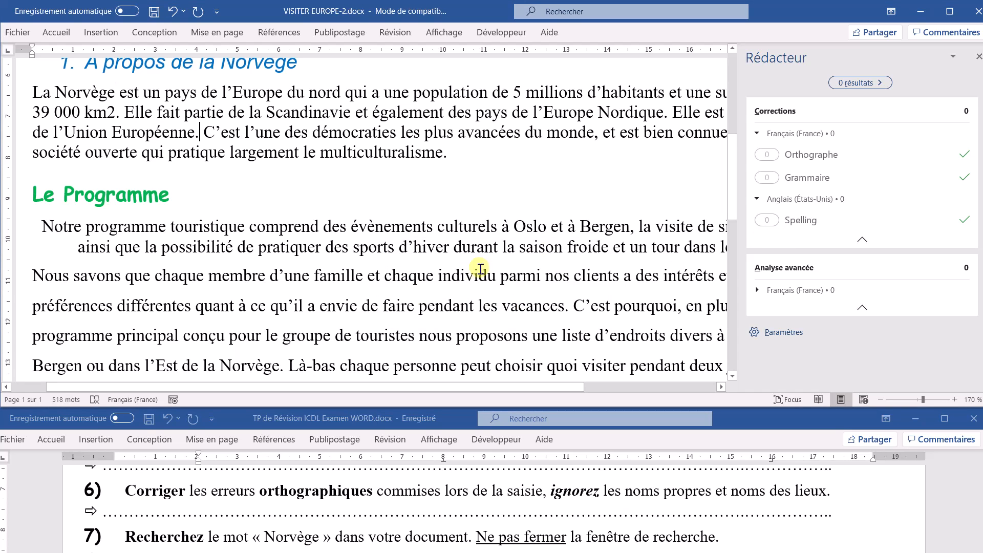
scroll(233, 543, "down", 2)
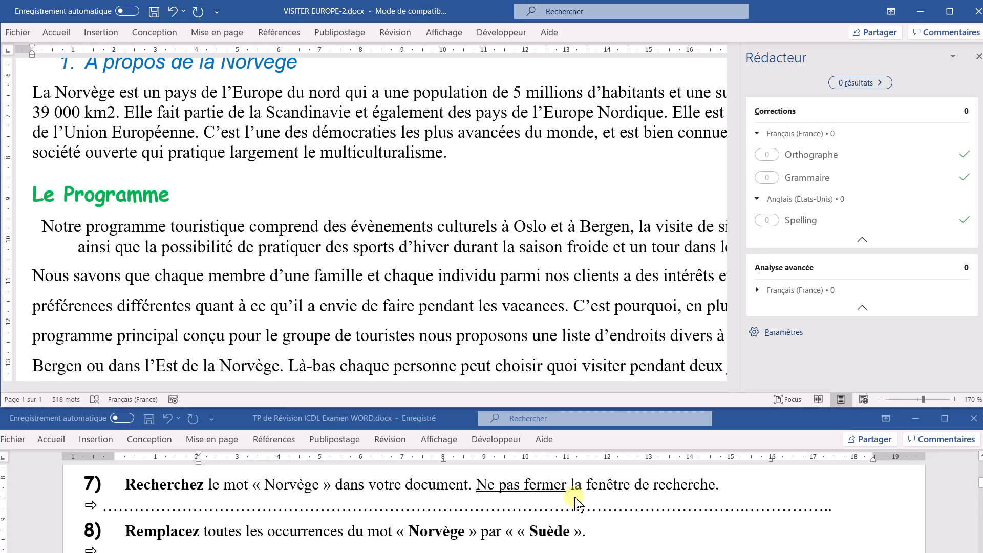
left_click(978, 57)
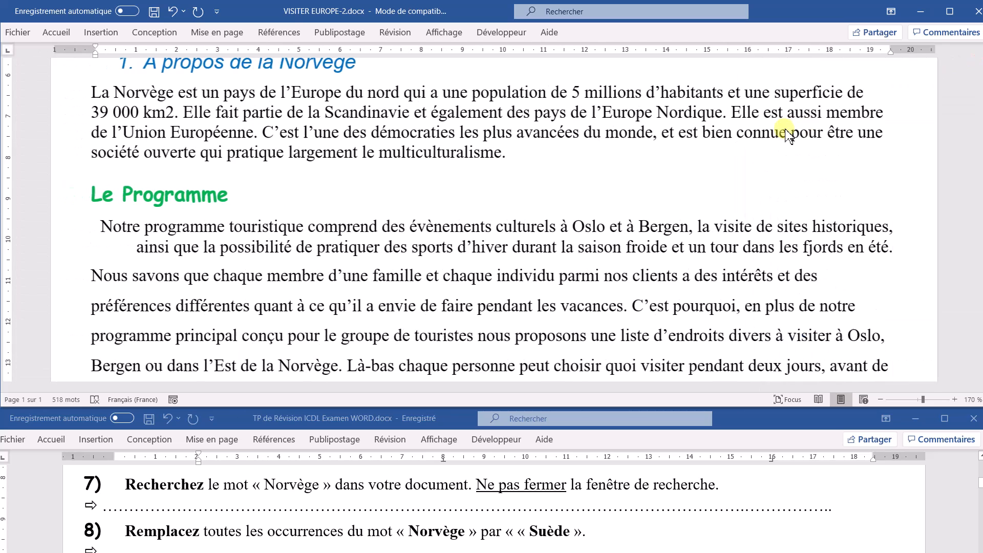
Search the VISITER EUROPE-2 document for the word "Norvège".
key("ctrl+f")
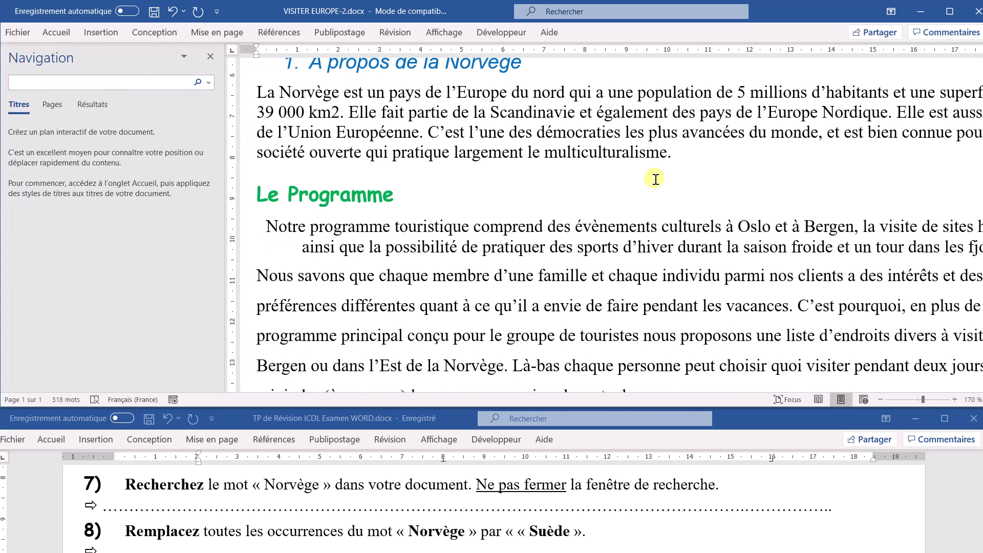
type("N")
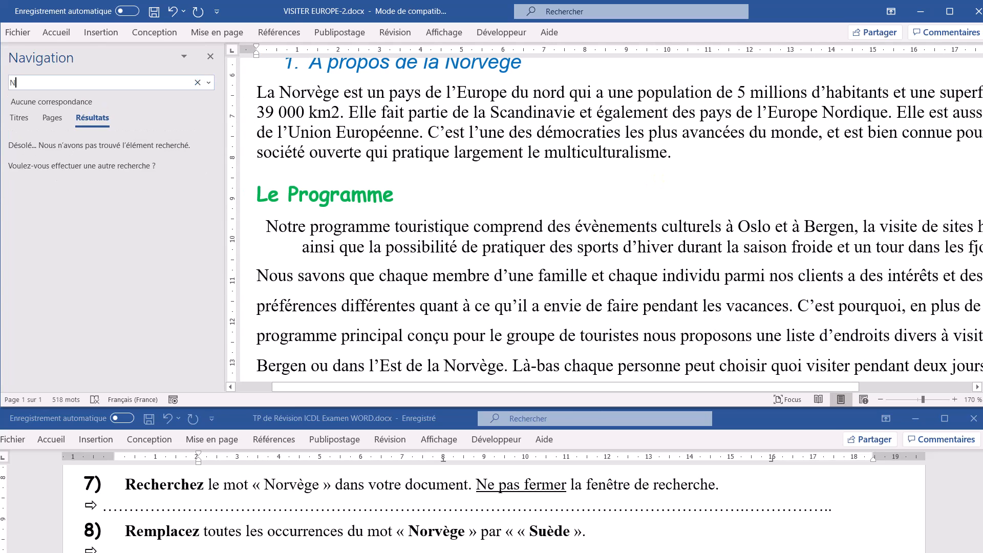
type("o")
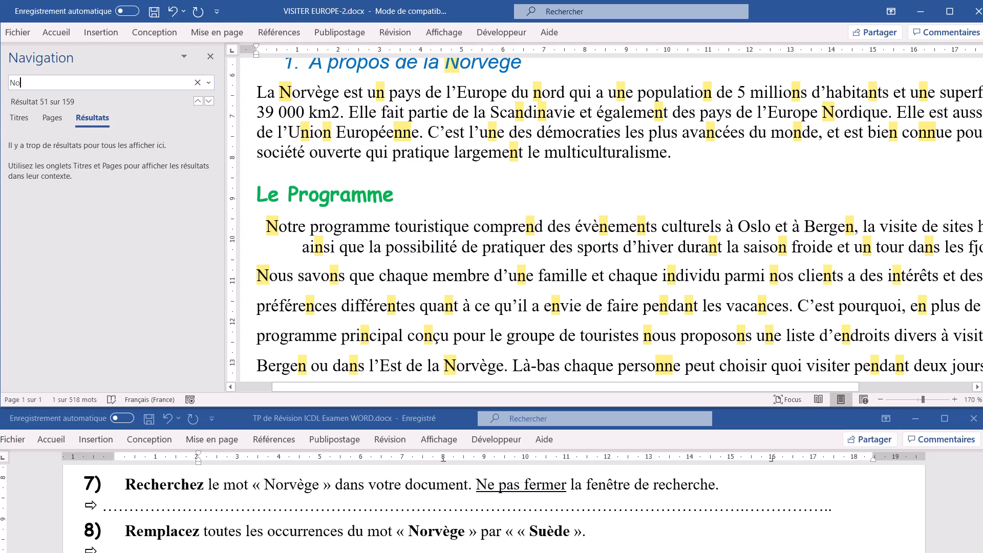
type("rvège")
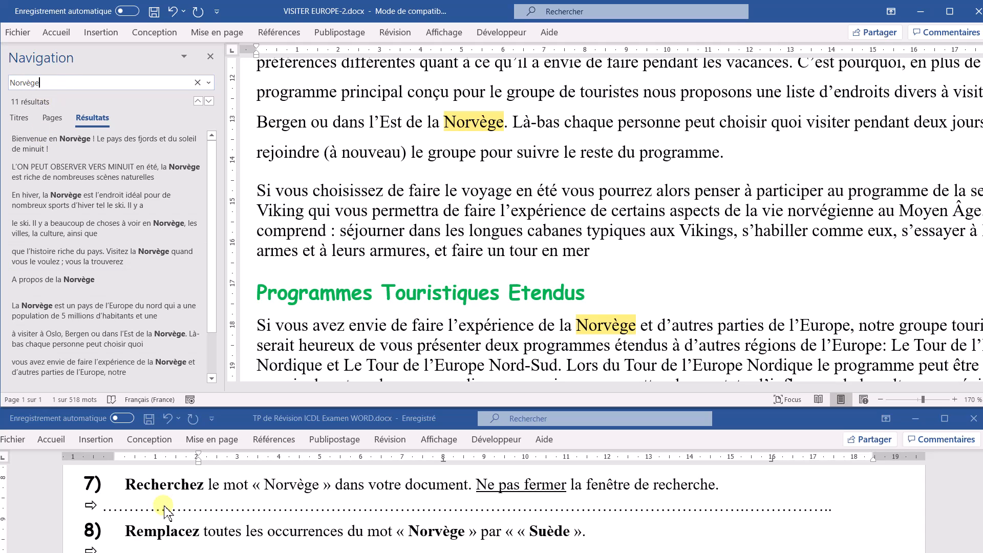
Replace all occurrences of "Norvège" with "Suède" throughout the document, after closing the search results.
scroll(174, 512, "down", 1)
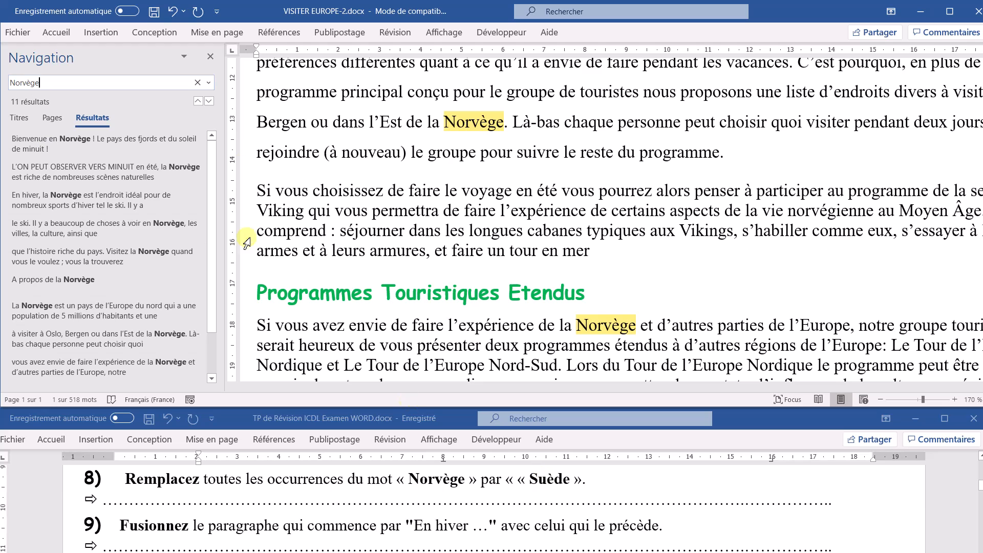
left_click(211, 56)
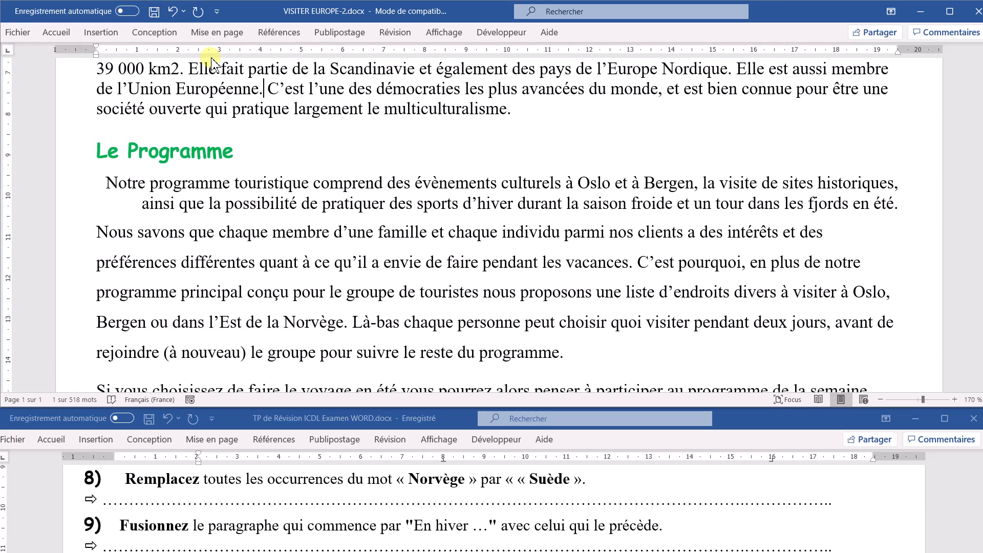
key("ctrl+h")
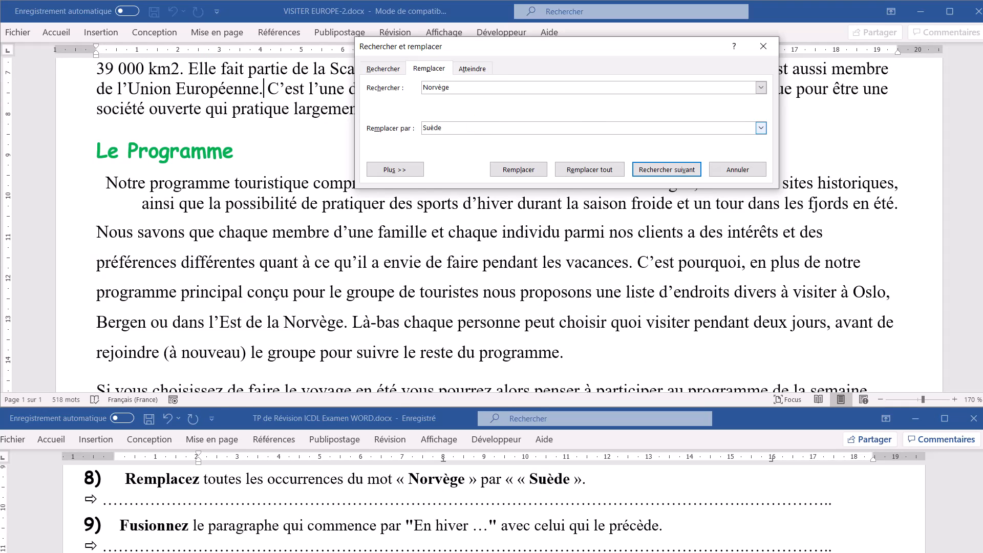
left_click(603, 180)
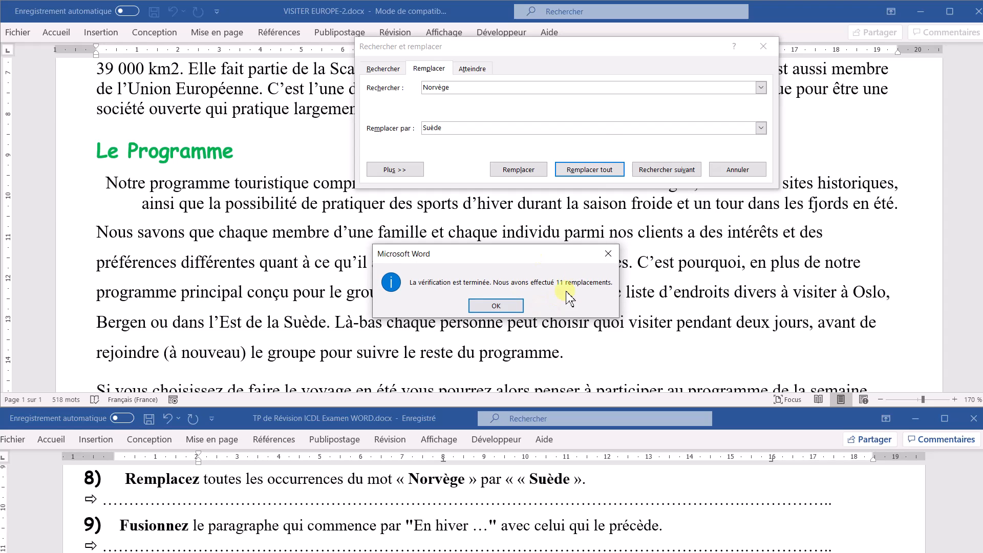
left_click(518, 306)
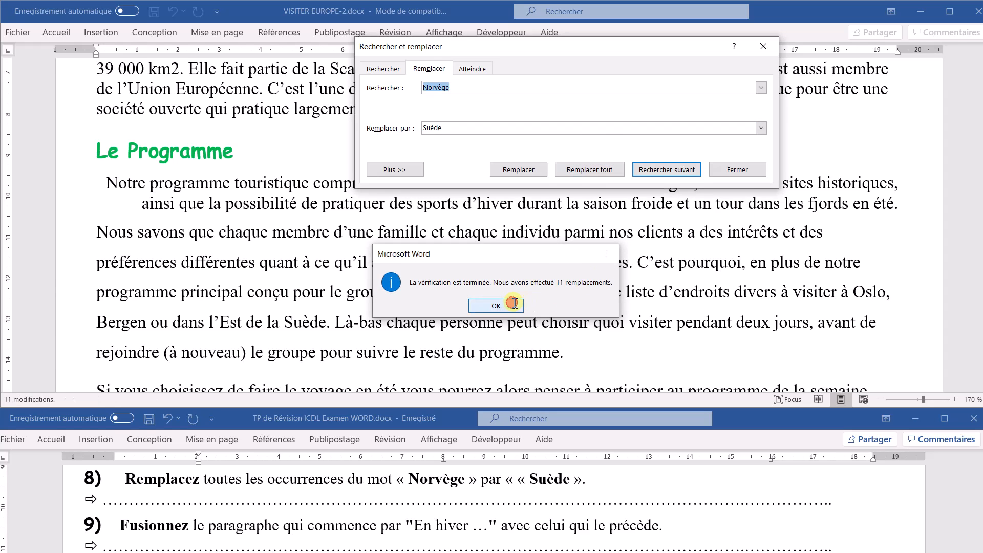
left_click(744, 168)
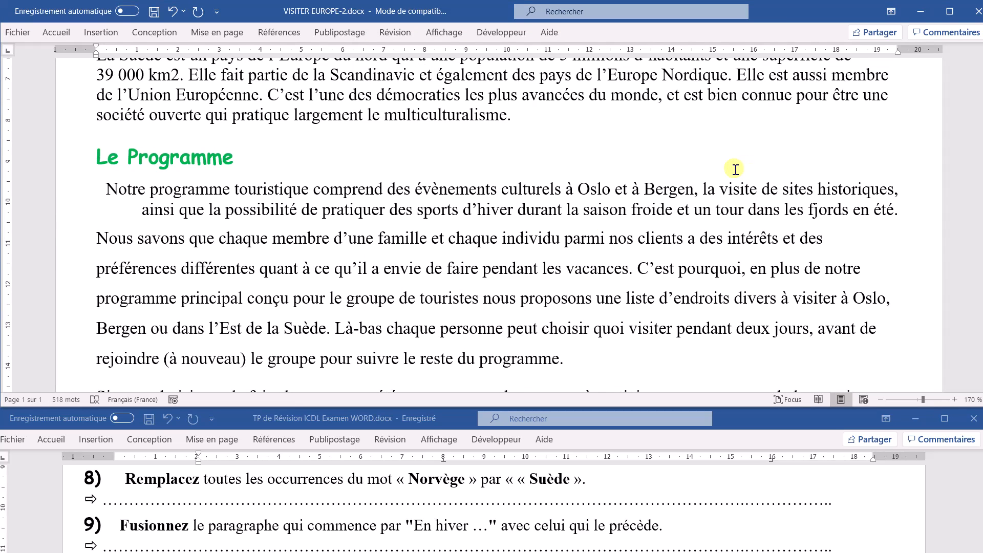
Read exercise 9 and locate the paragraph beginning "En hiver" in VISITER EUROPE-2.
left_click(306, 533)
scroll(306, 532, "down", 1)
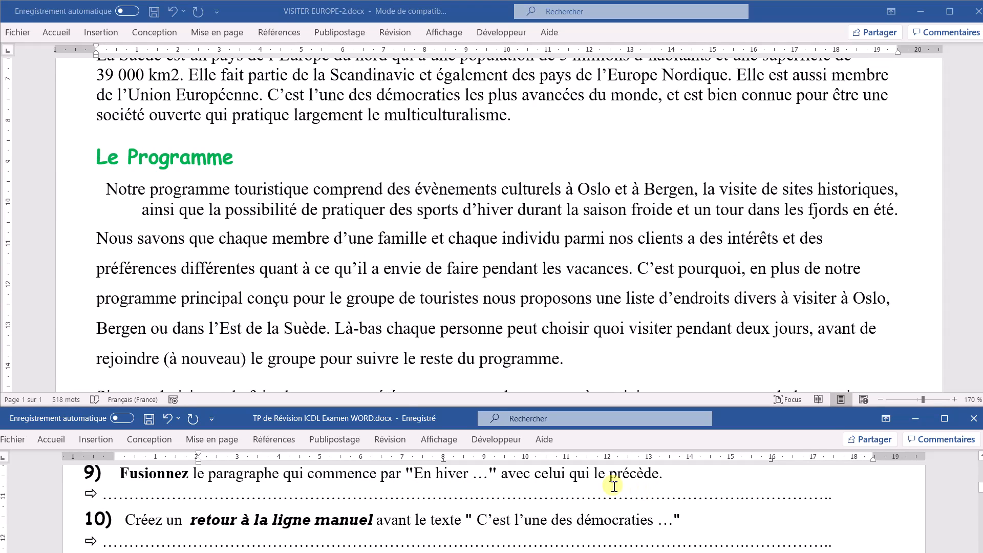
scroll(333, 274, "up", 5)
scroll(333, 274, "up", 1)
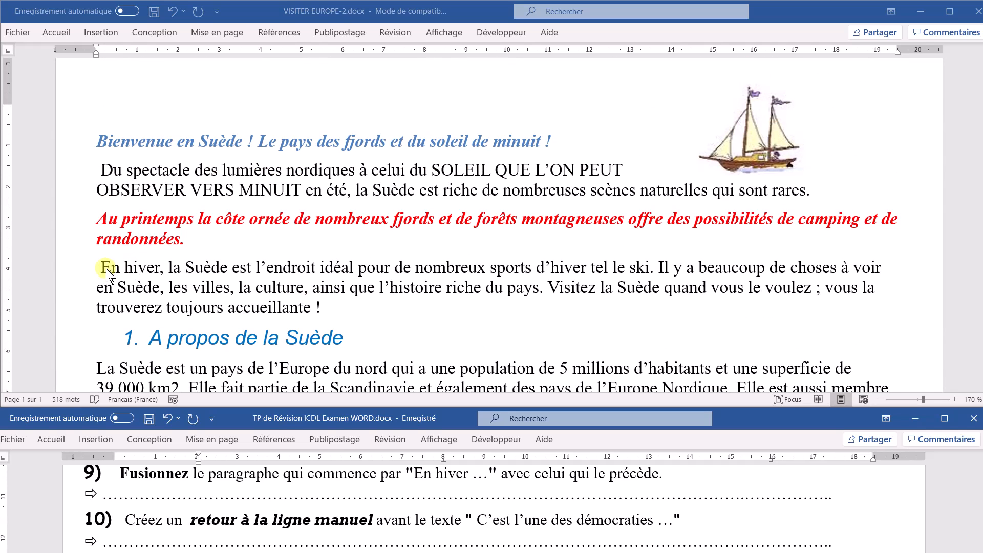
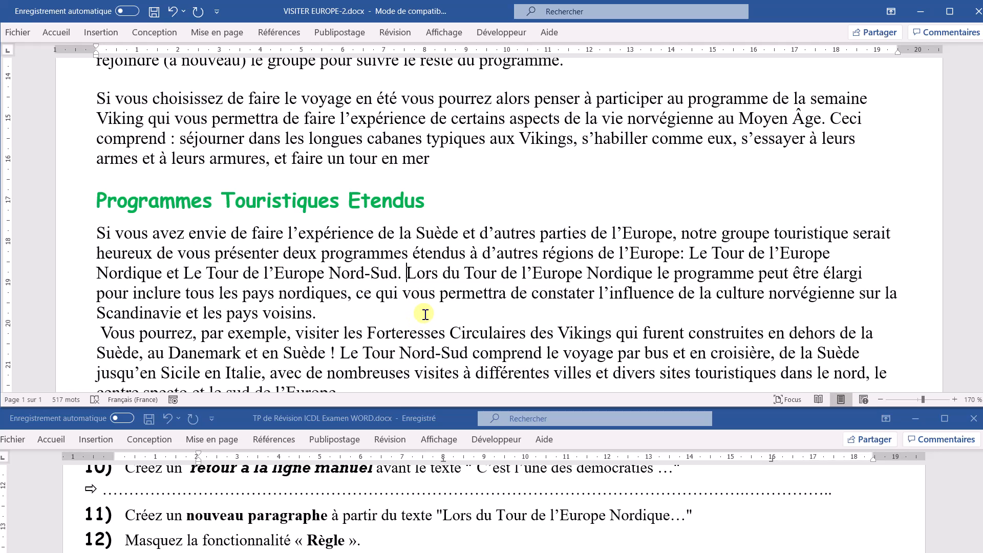
Start a new paragraph at "Lors du Tour de l'Europe Nordique" and hide the ruler in VISITER EUROPE-2.
key("Return")
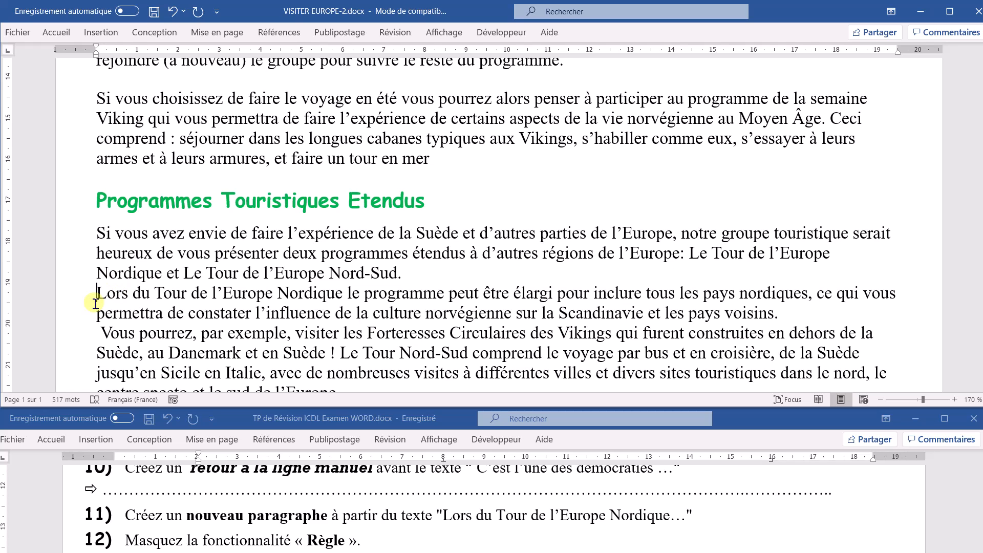
scroll(180, 512, "down", 4)
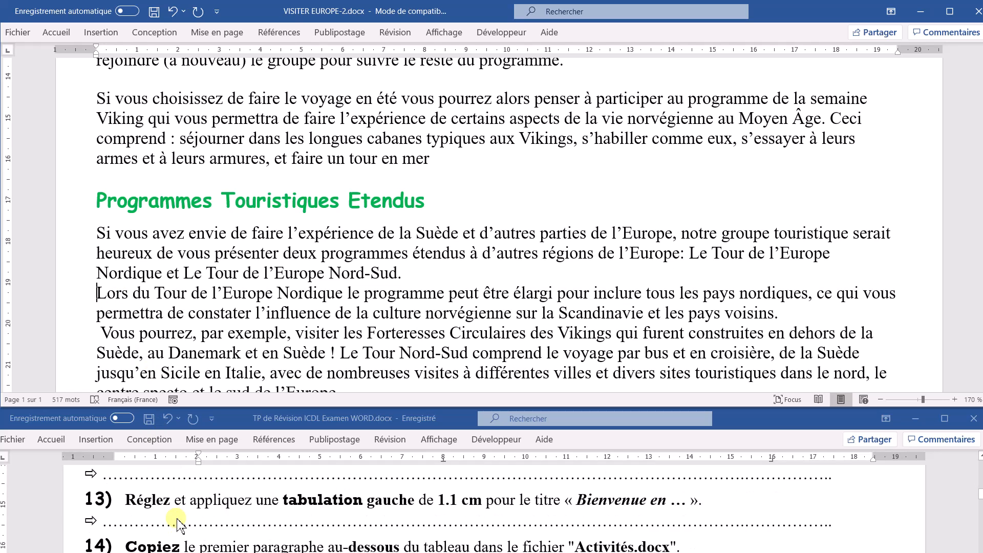
scroll(183, 514, "up", 2)
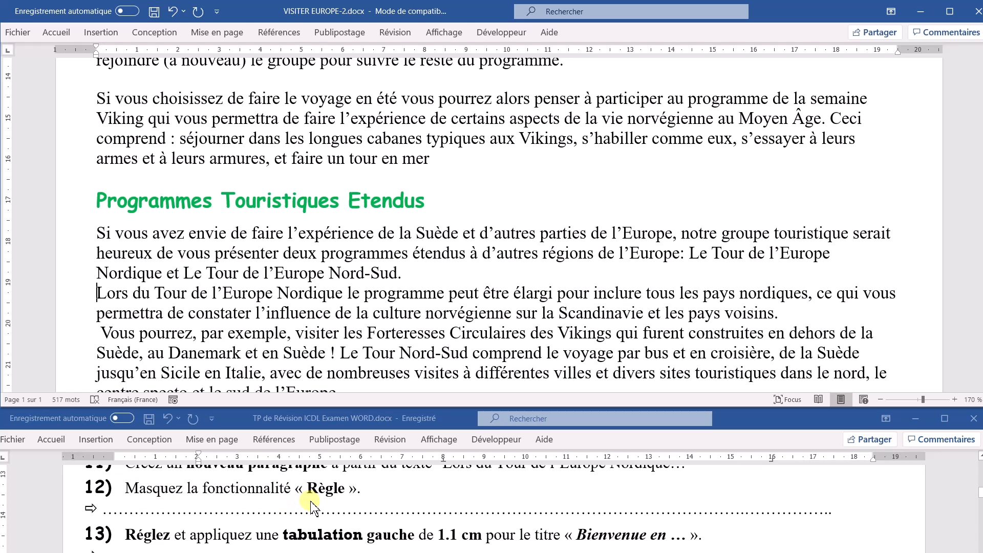
left_click(444, 33)
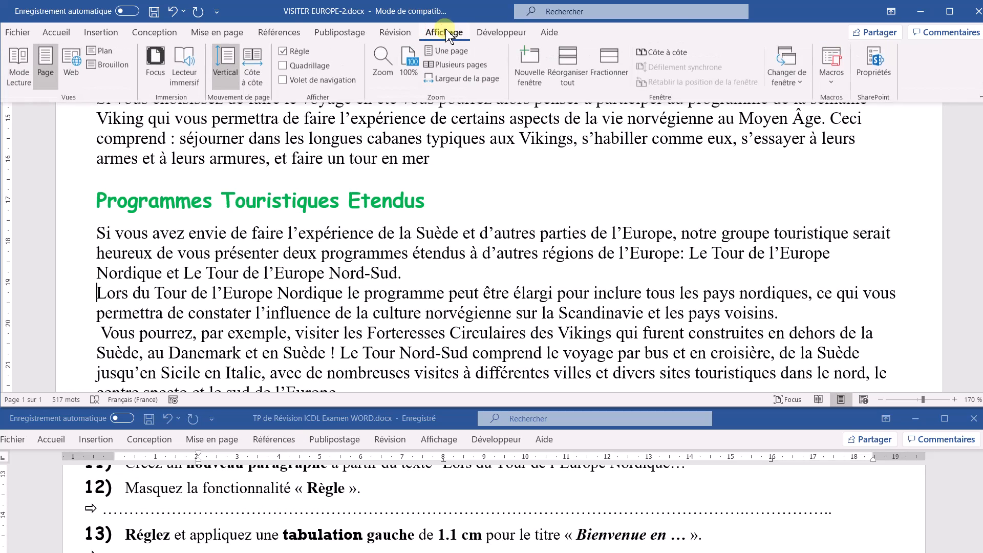
left_click(307, 53)
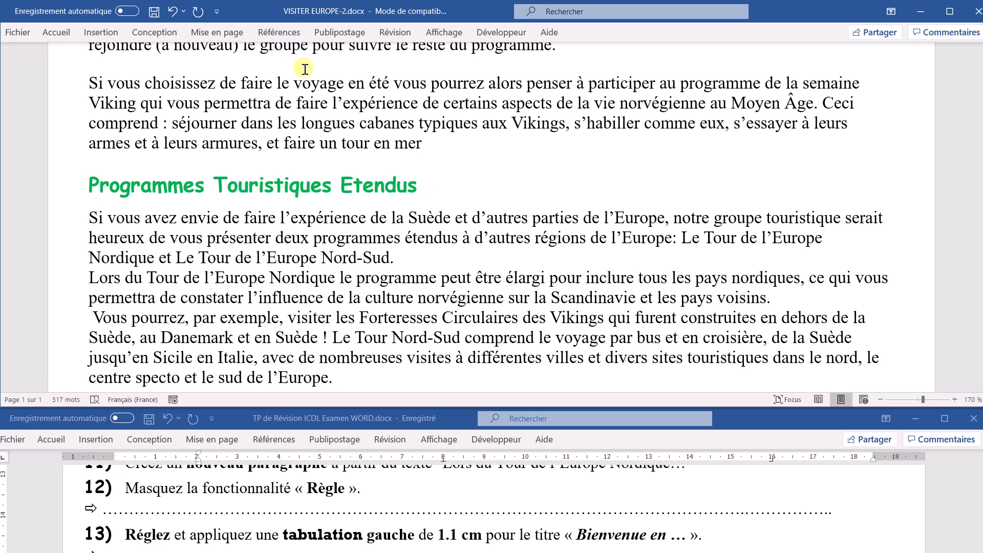
Read exercise 13, place the cursor before the title "Bienvenue en Suède" in VISITER EUROPE-2 and display the ruler.
left_click(235, 536)
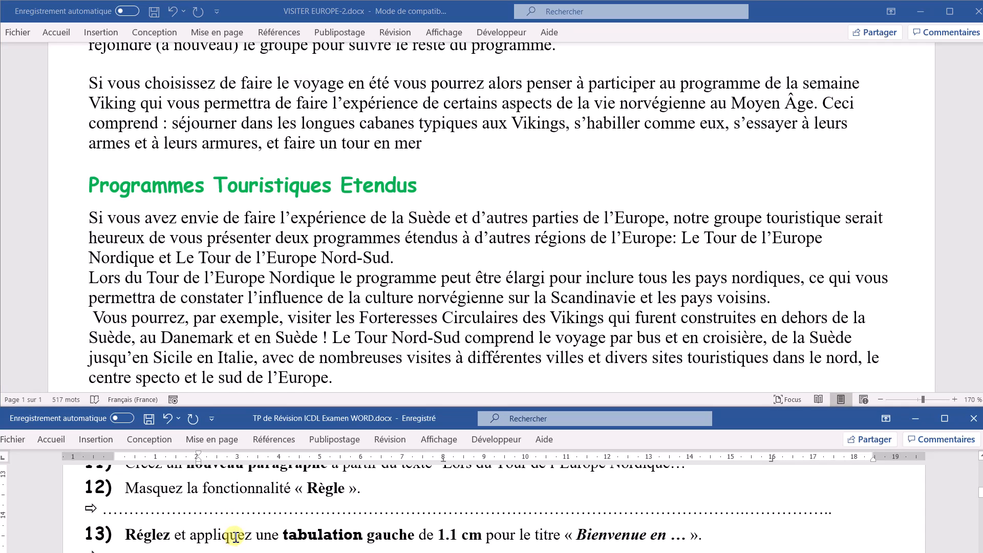
scroll(235, 536, "down", 1)
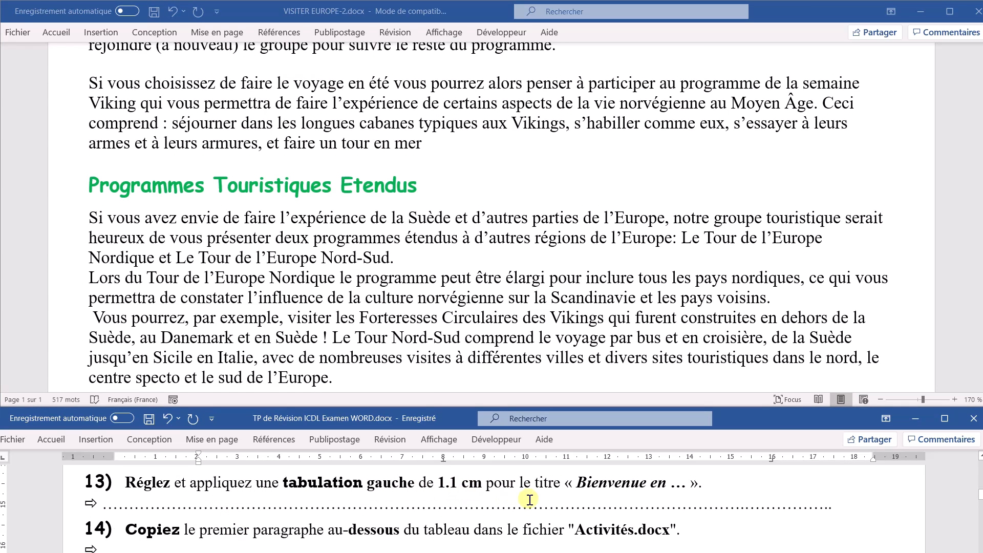
scroll(197, 165, "up", 10)
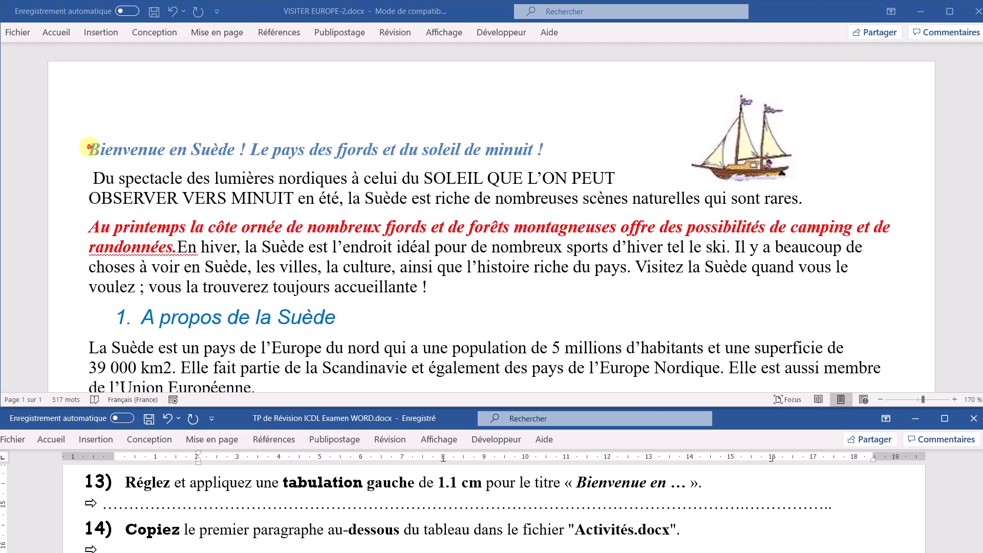
left_click(89, 148)
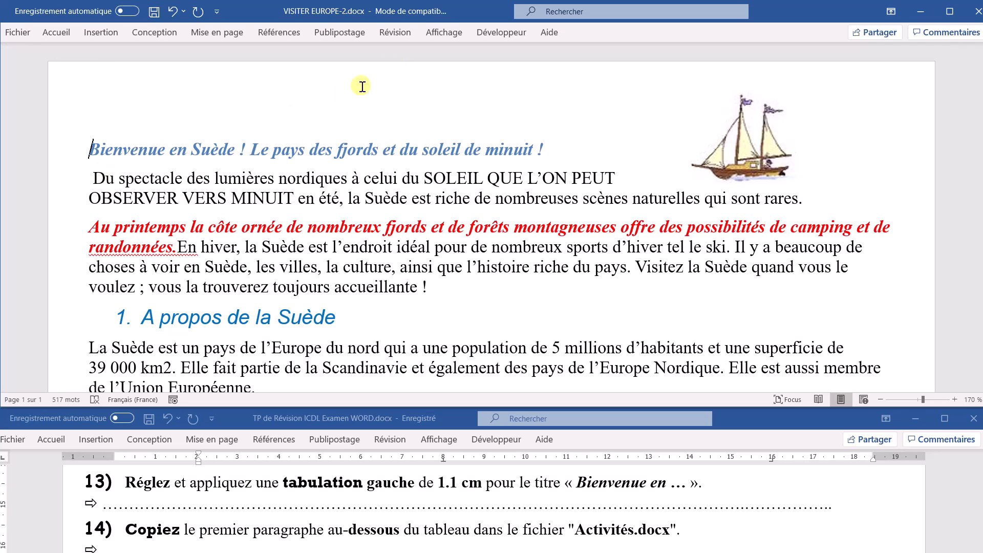
left_click(444, 34)
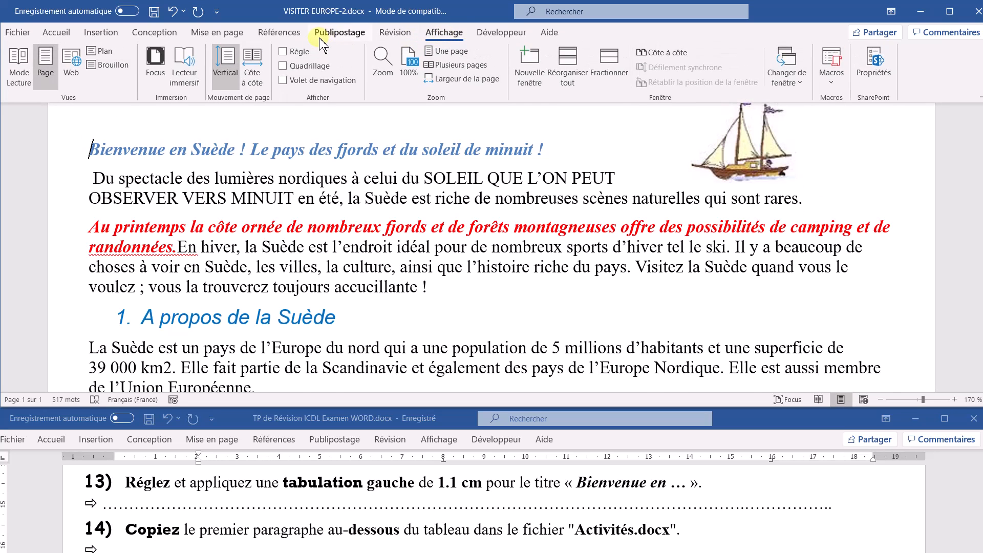
left_click(301, 52)
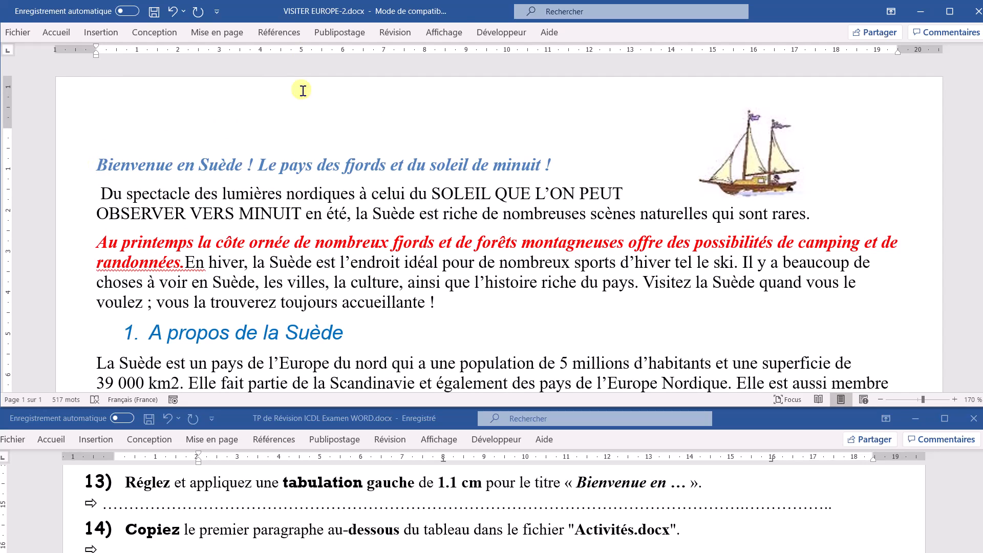
Define a left tab stop at 1,1 cm for the "Bienvenue en Suède" title and move the title to it.
left_click(56, 33)
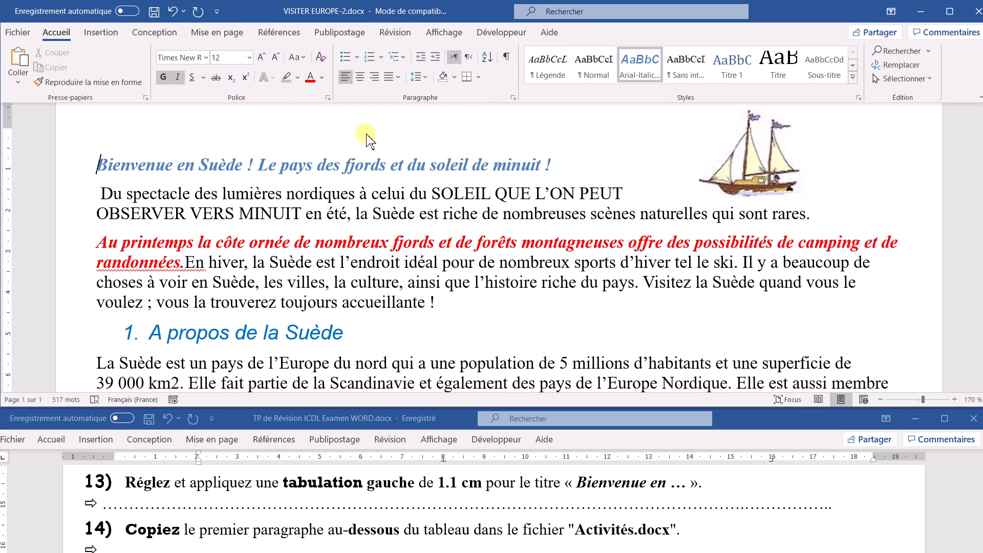
left_click(513, 97)
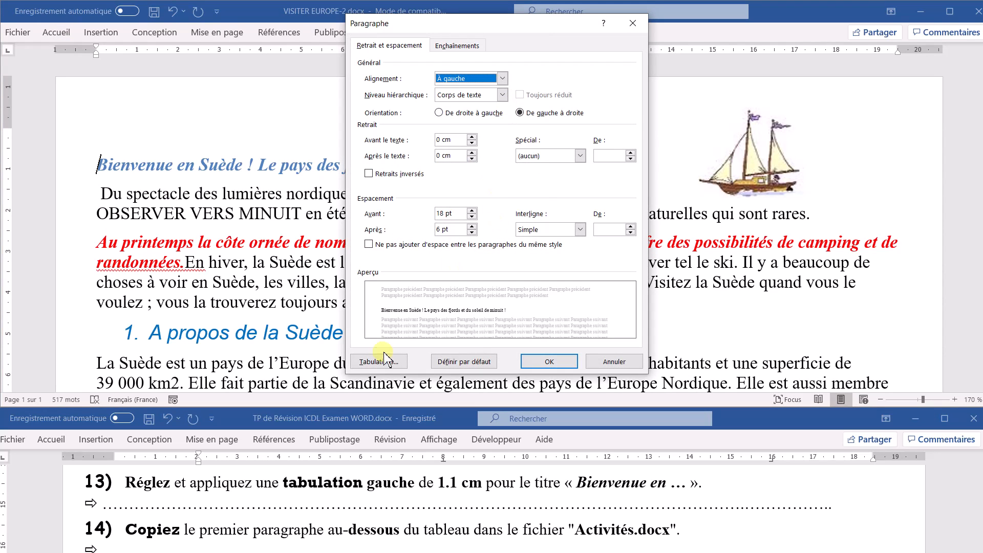
left_click(378, 362)
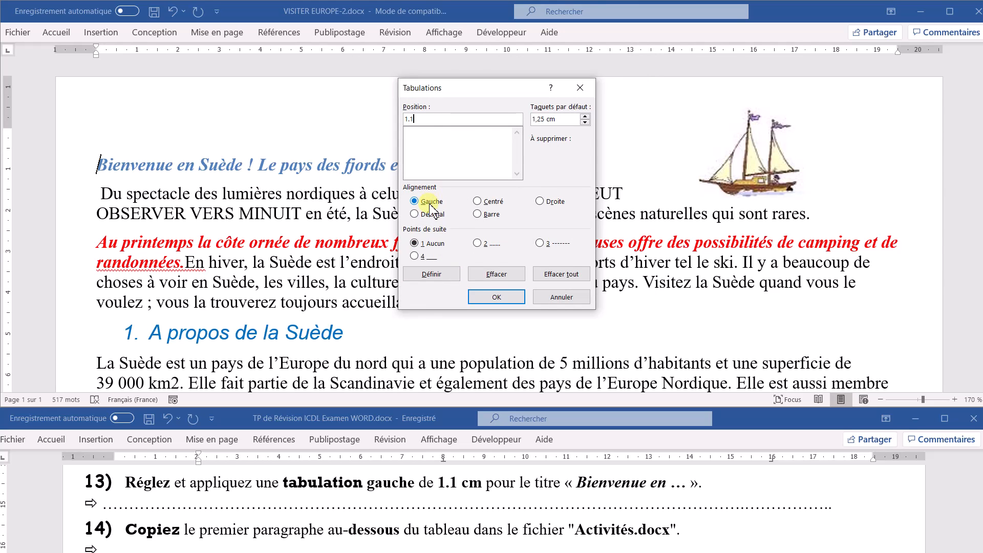
left_click(431, 273)
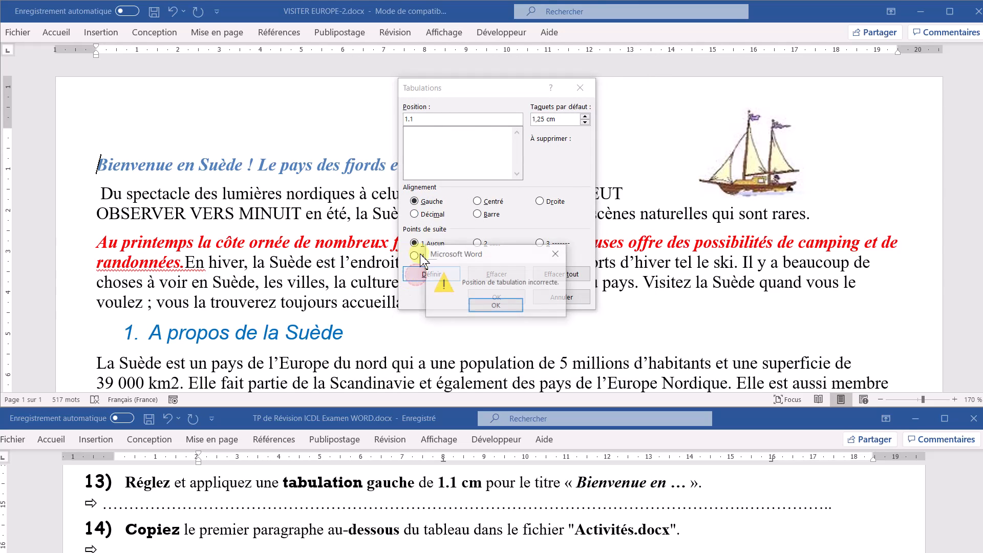
left_click(496, 306)
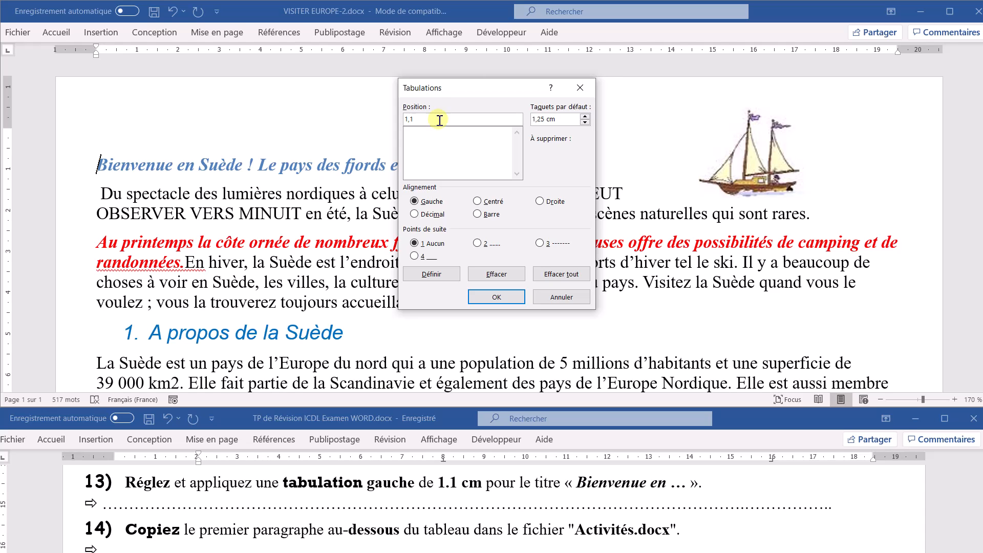
left_click(435, 275)
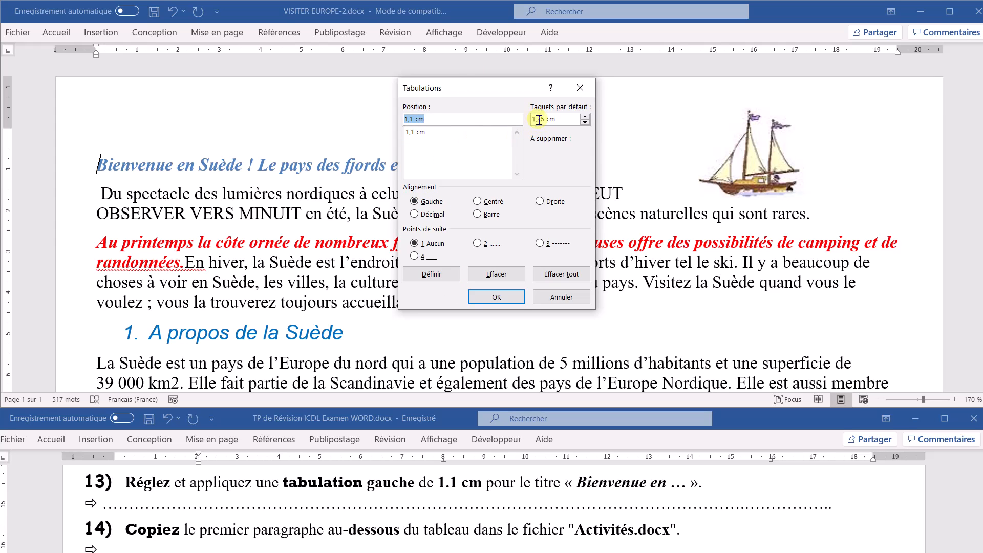
left_click(496, 296)
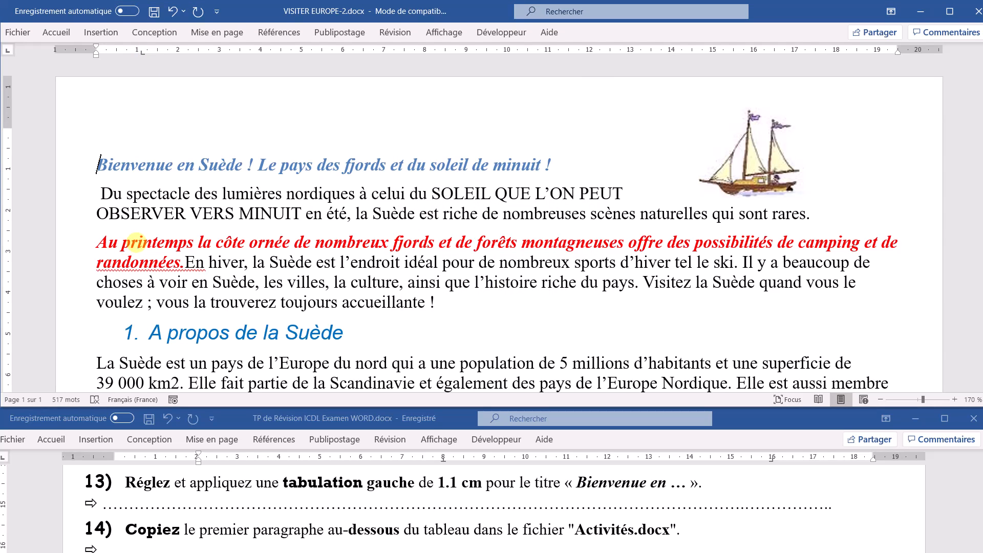
key("Tab")
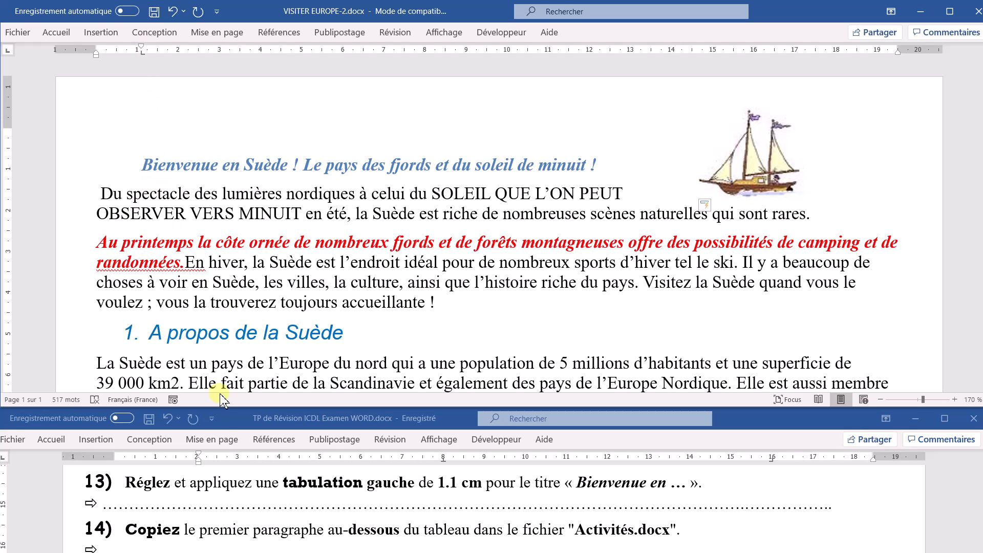
Read exercise 14 and copy the first paragraph, beginning "Du spectacle des lumières nordiques", from VISITER EUROPE-2.
left_click(244, 535)
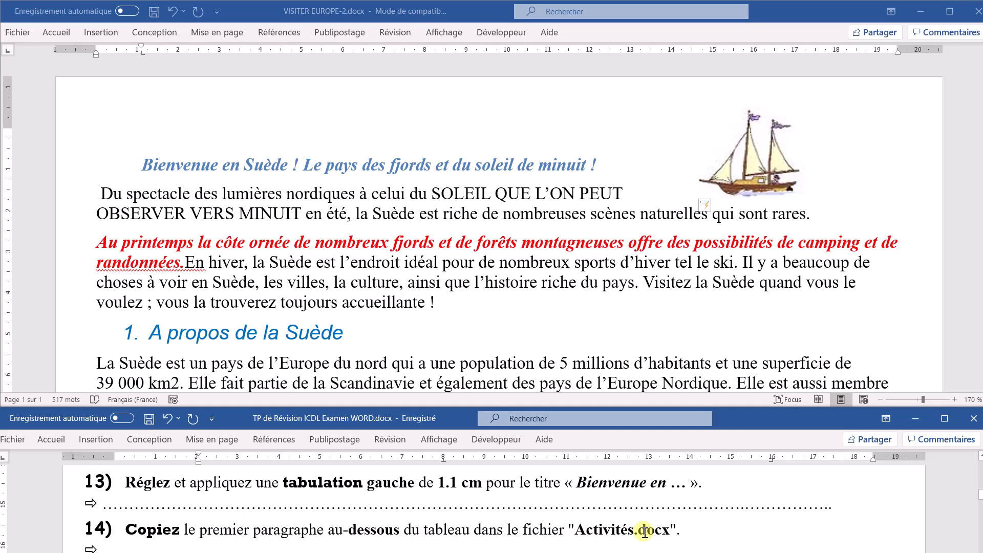
left_click(77, 195)
left_click_drag(76, 199, 81, 221)
key("ctrl+c")
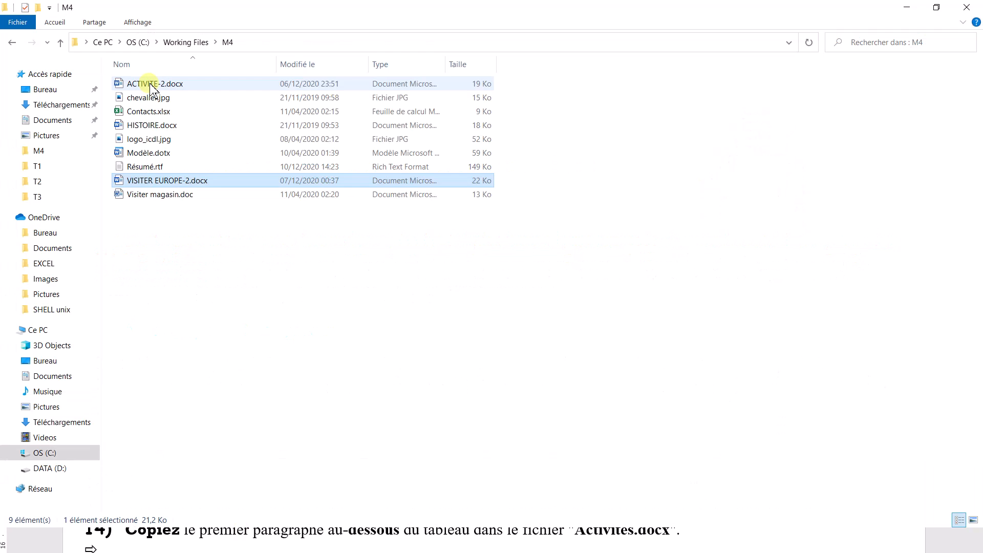
Open ACTIVITE-2.docx from the M4 folder and paste the copied paragraph on a new line below the table.
double_click(150, 83)
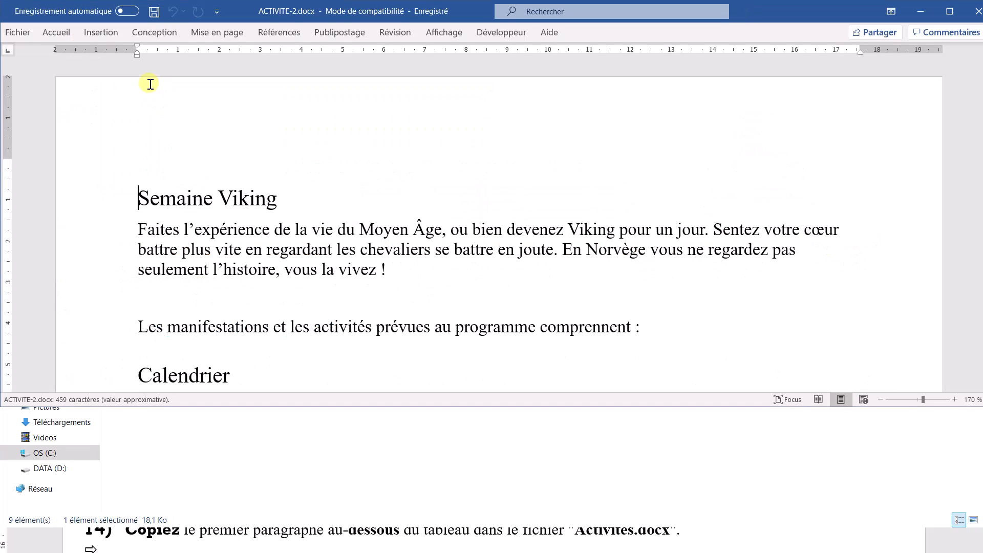
scroll(228, 213, "down", 15)
left_click(175, 186)
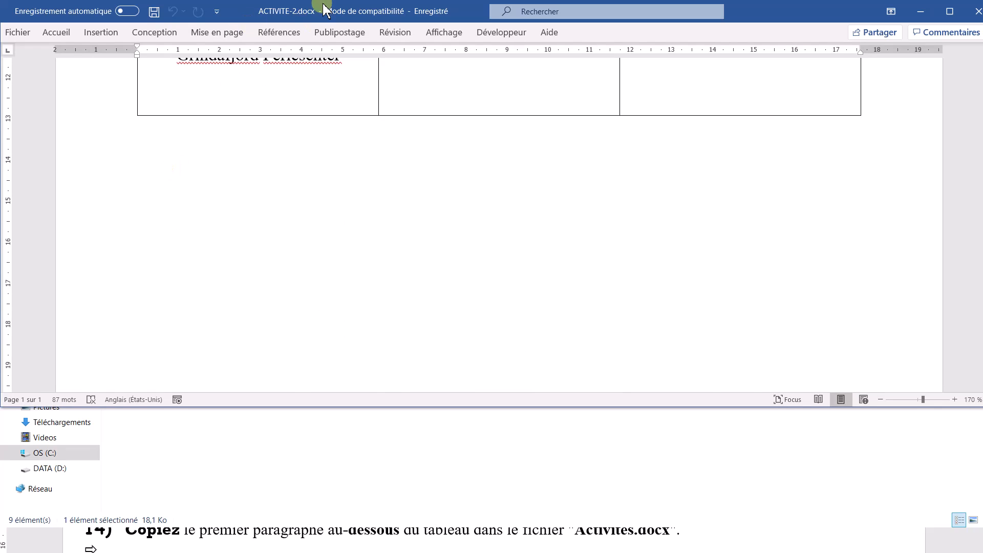
key("Return")
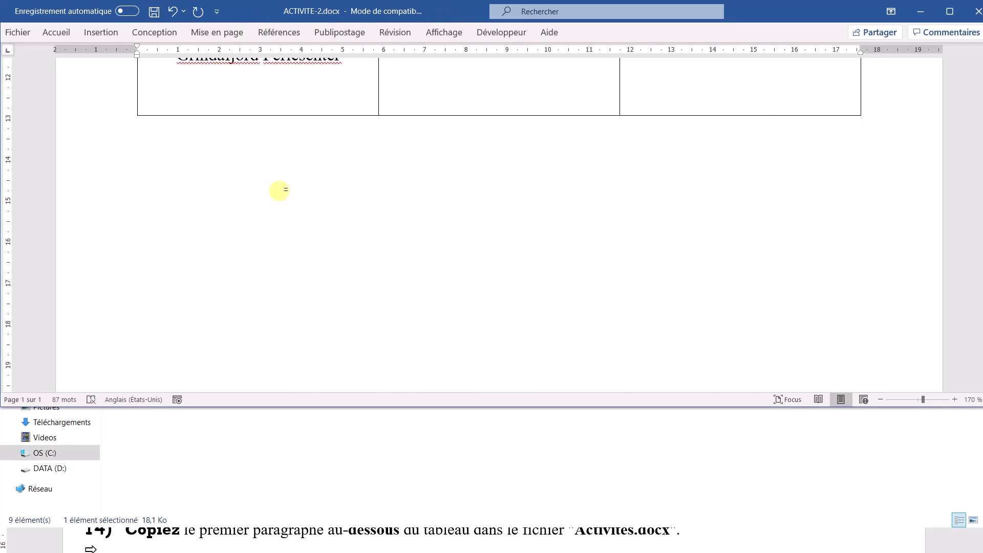
key("ctrl+v")
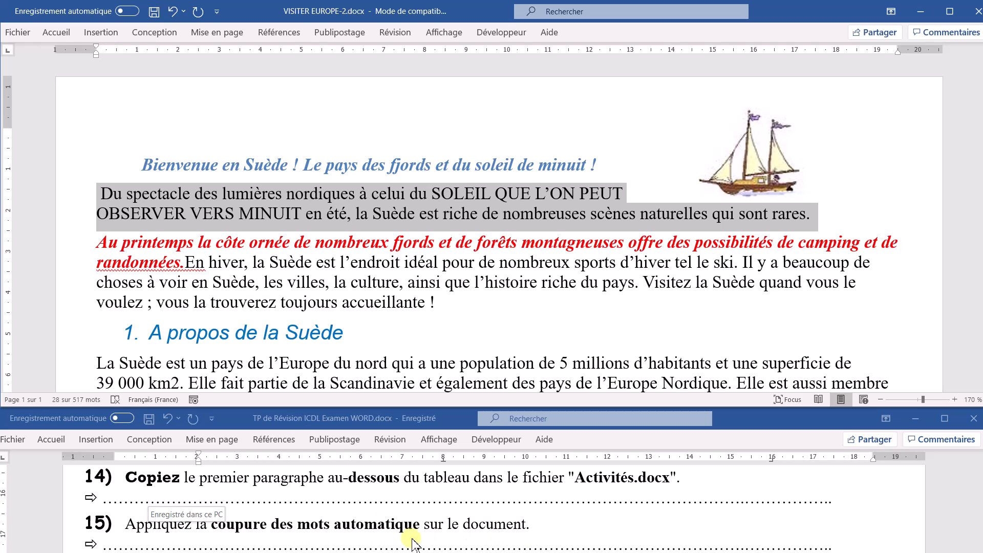
Apply automatic hyphenation (Coupure de mots: Automatique) to the VISITER EUROPE-2 document and look through its text.
left_click(325, 269)
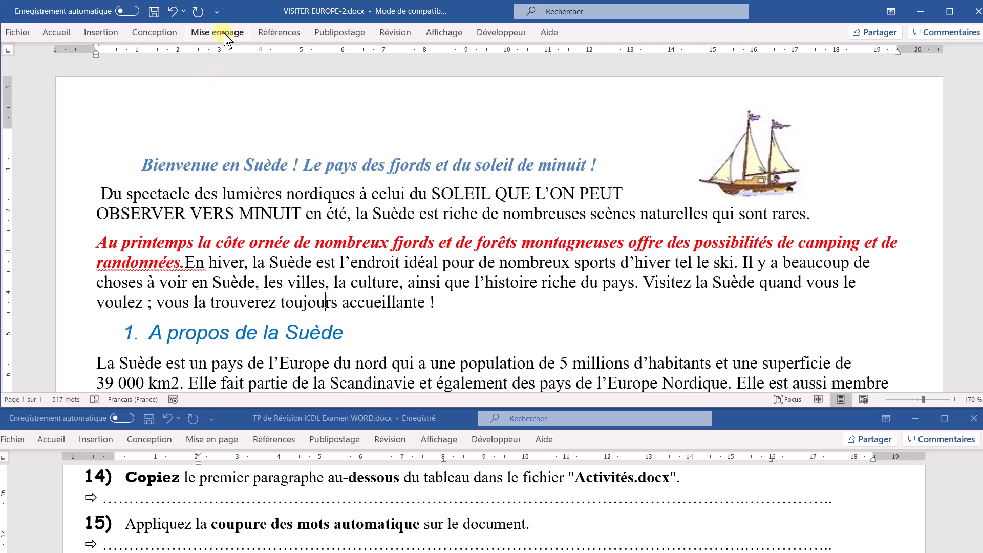
left_click(226, 35)
left_click(204, 82)
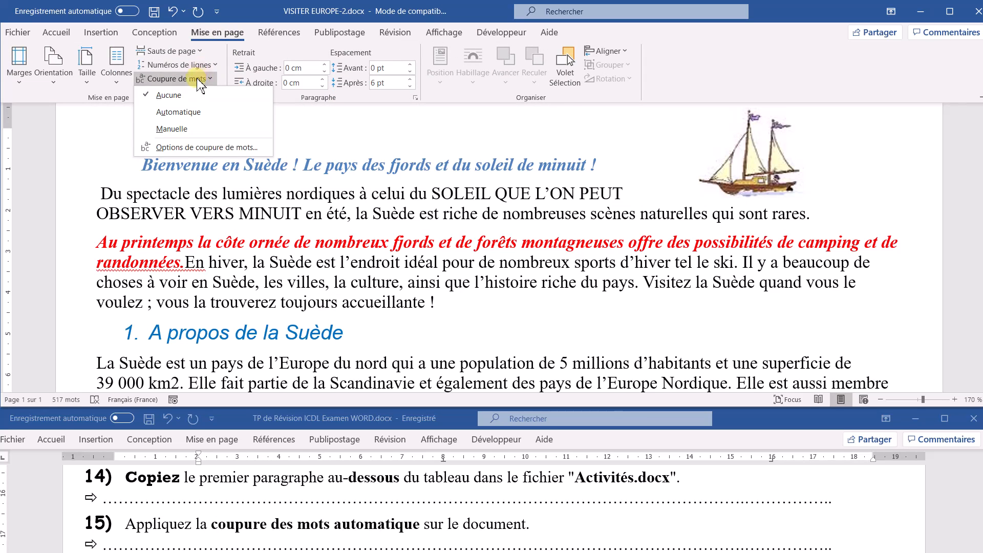
left_click(194, 114)
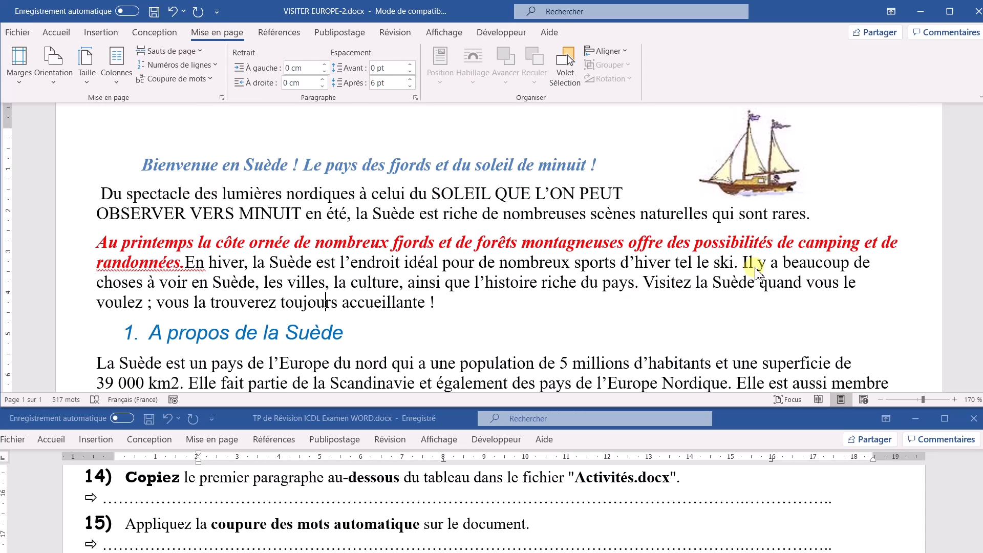
scroll(755, 268, "down", 3)
scroll(691, 267, "down", 10)
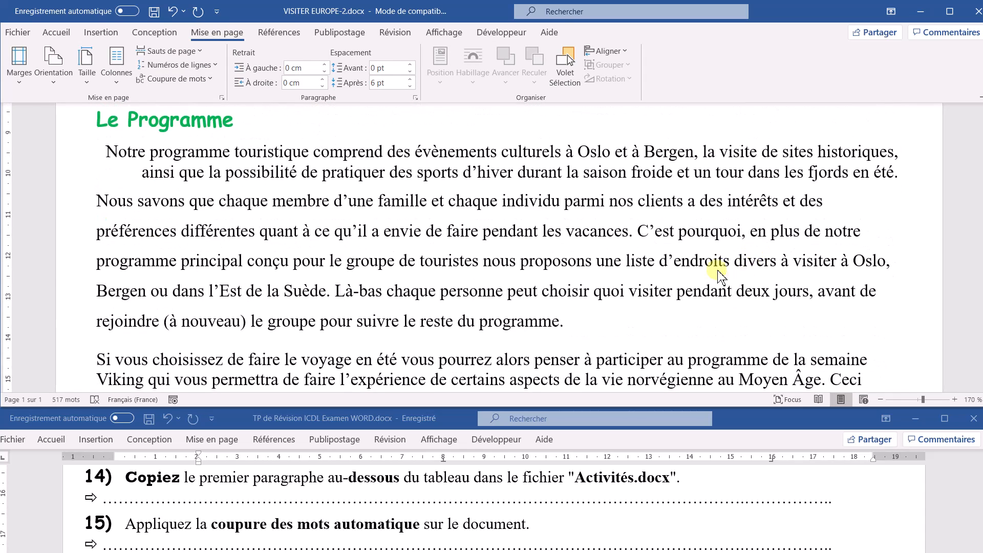
Set Word's display options to always show paragraph marks (Marques de paragraphe) on screen.
scroll(308, 522, "down", 1)
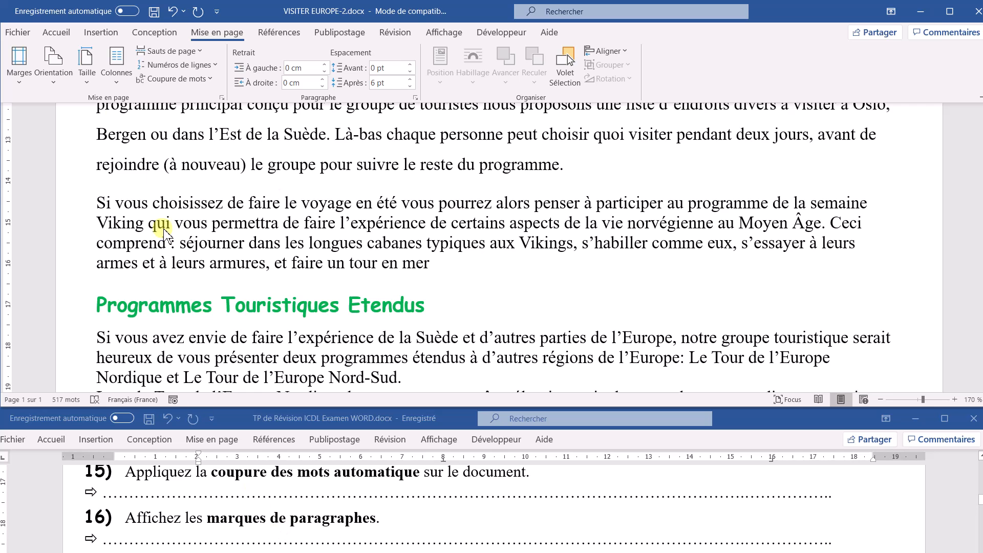
left_click(17, 31)
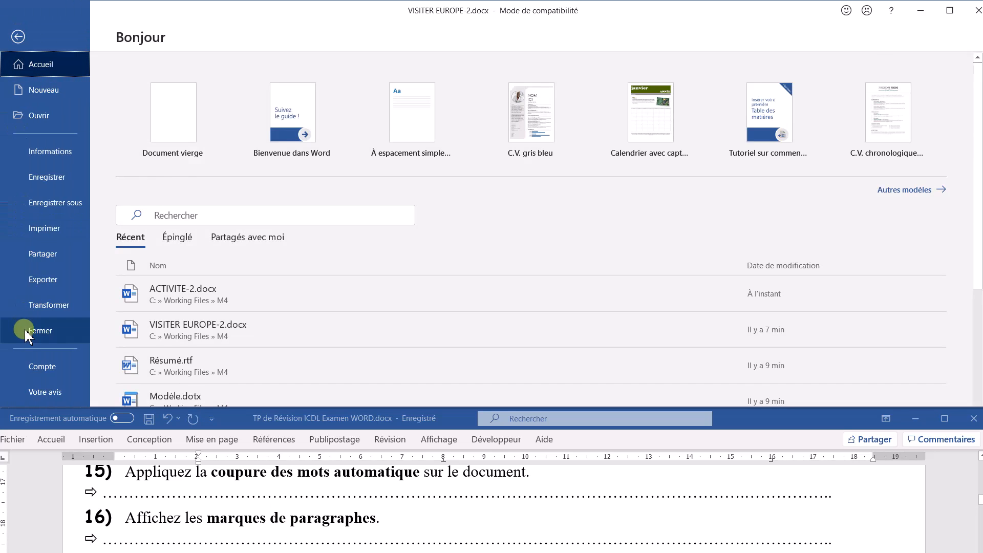
scroll(22, 329, "down", 1)
left_click(23, 389)
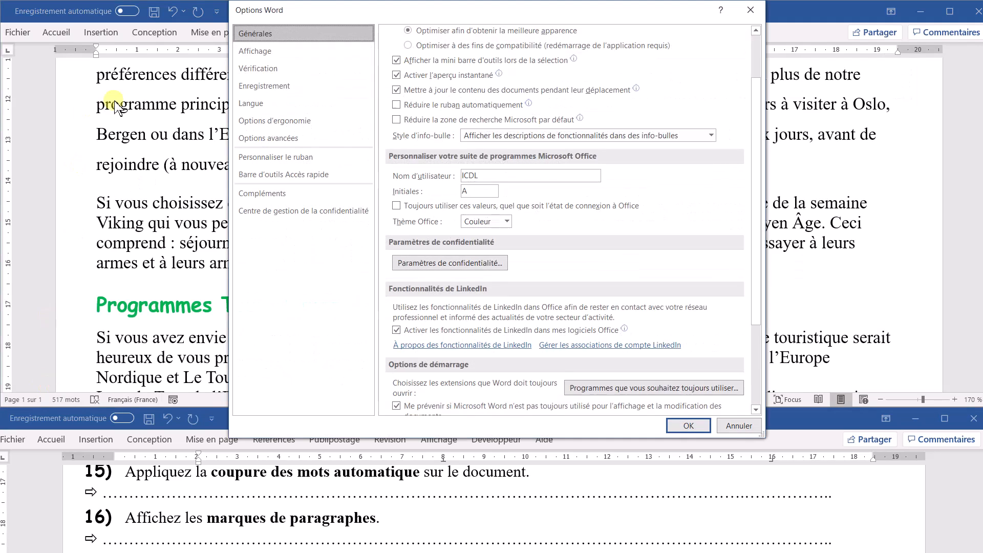
left_click(259, 51)
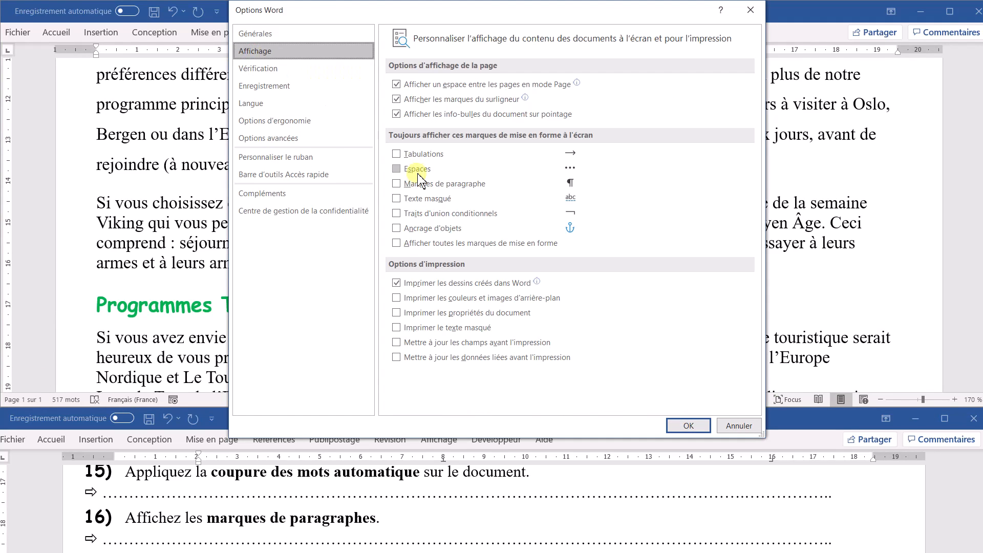
left_click(433, 186)
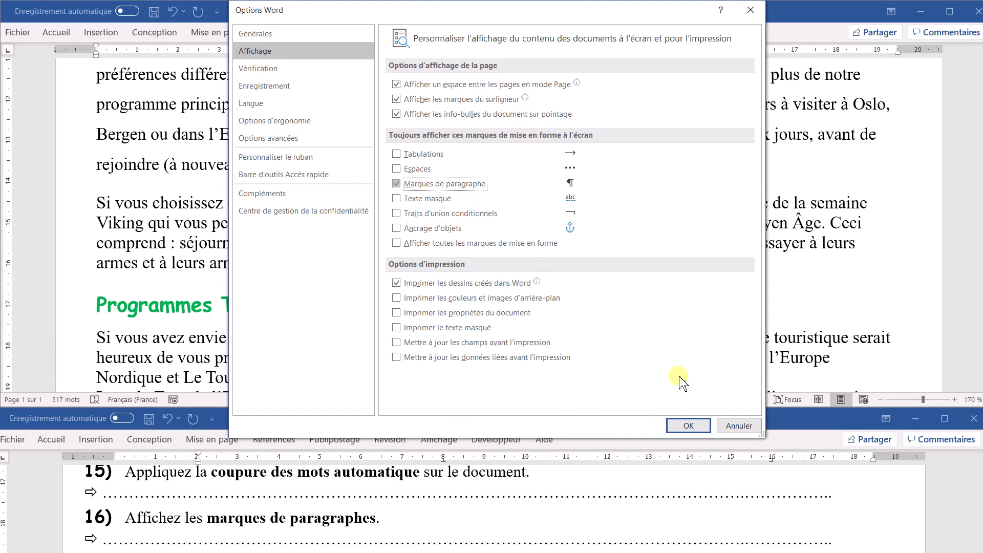
left_click(689, 426)
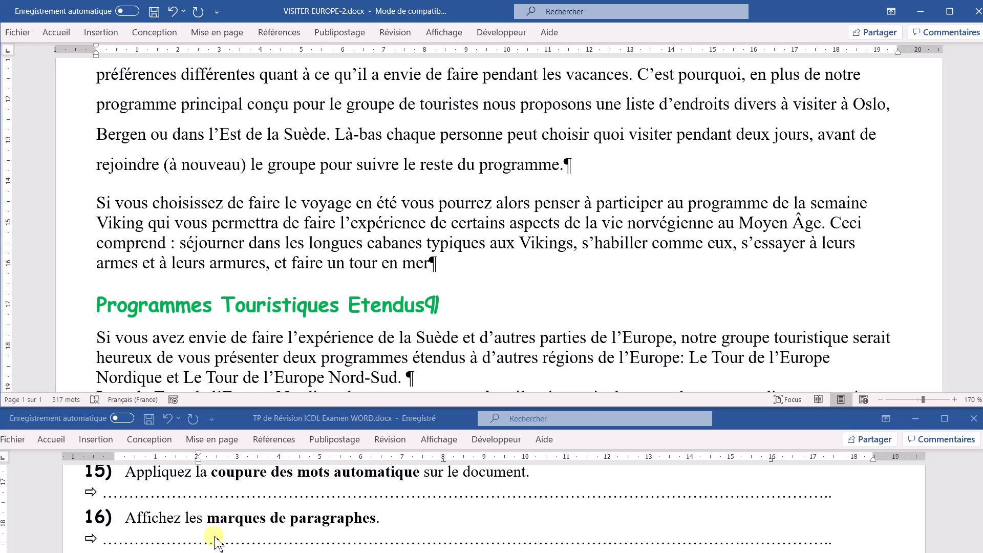
Change the case of "SOLEIL QUE L'ON PEUT OBSERVER VERS MINUIT" in the first paragraph to lowercase (minuscules).
scroll(217, 535, "down", 1)
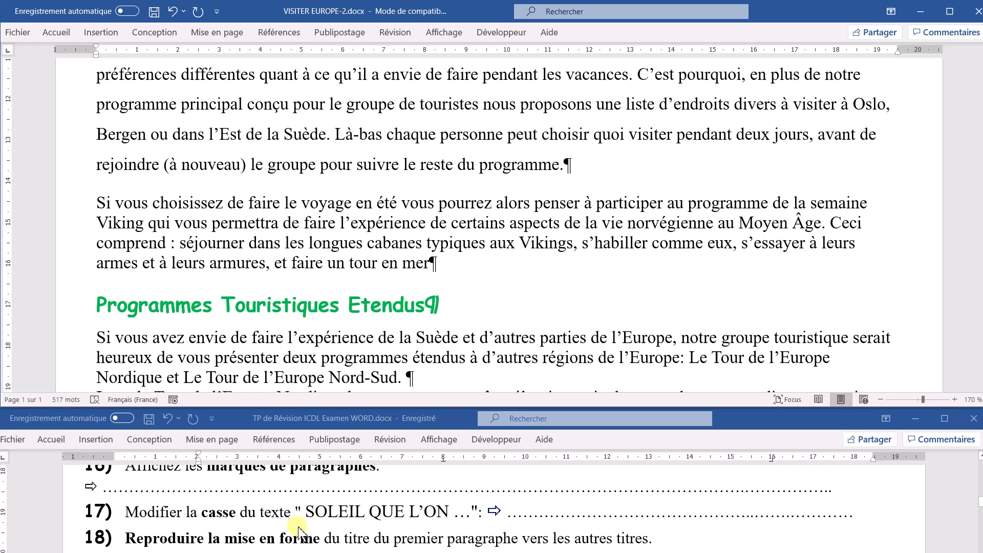
scroll(436, 250, "up", 10)
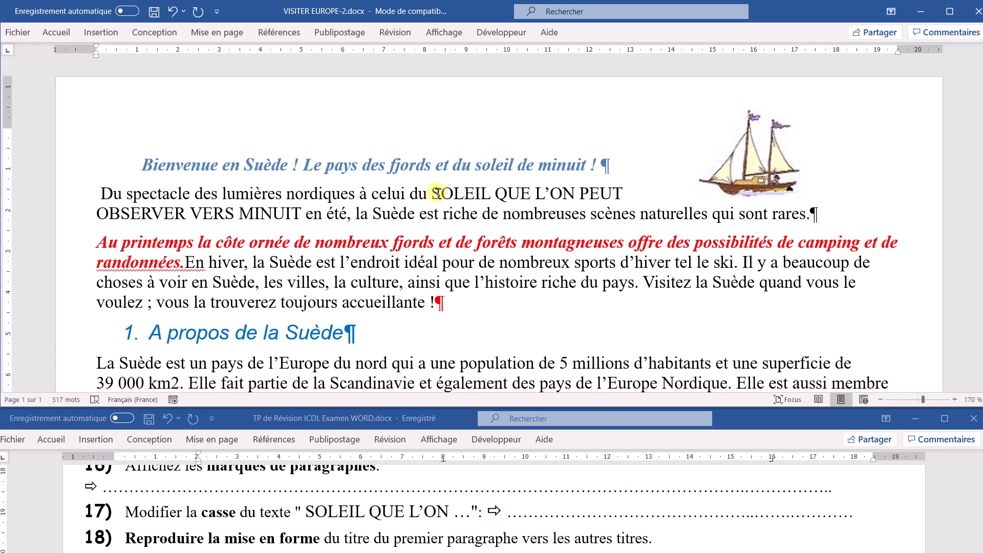
left_click_drag(453, 194, 288, 236)
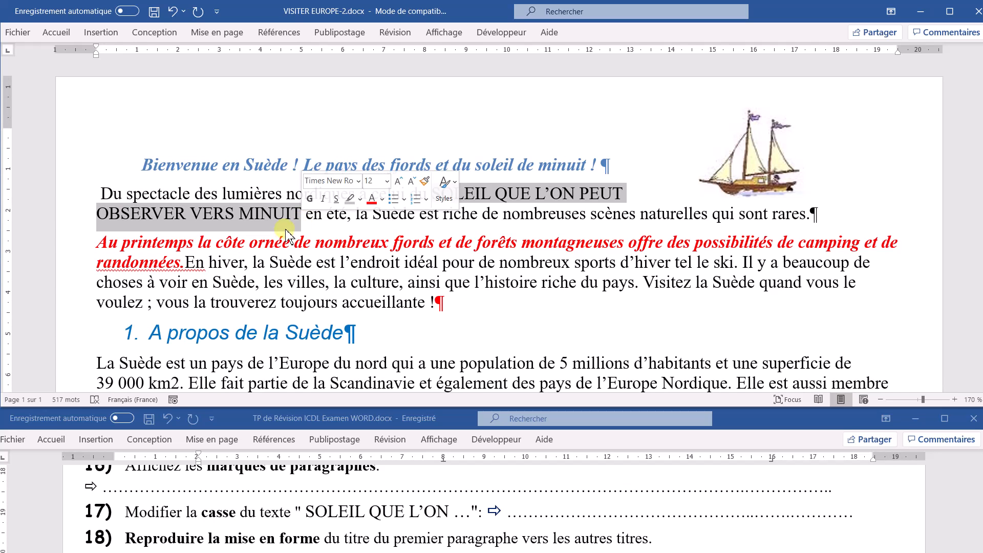
left_click(63, 32)
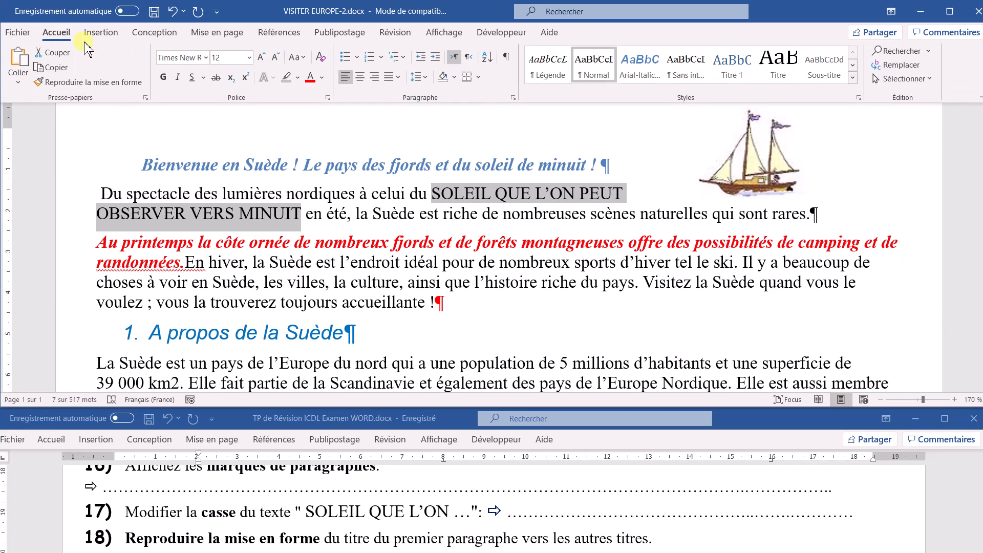
left_click(301, 61)
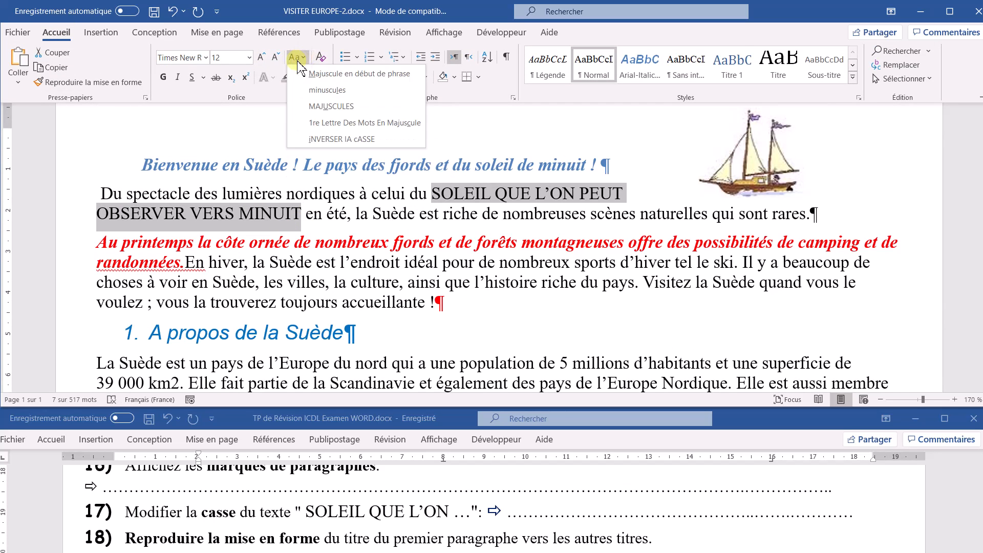
left_click(334, 91)
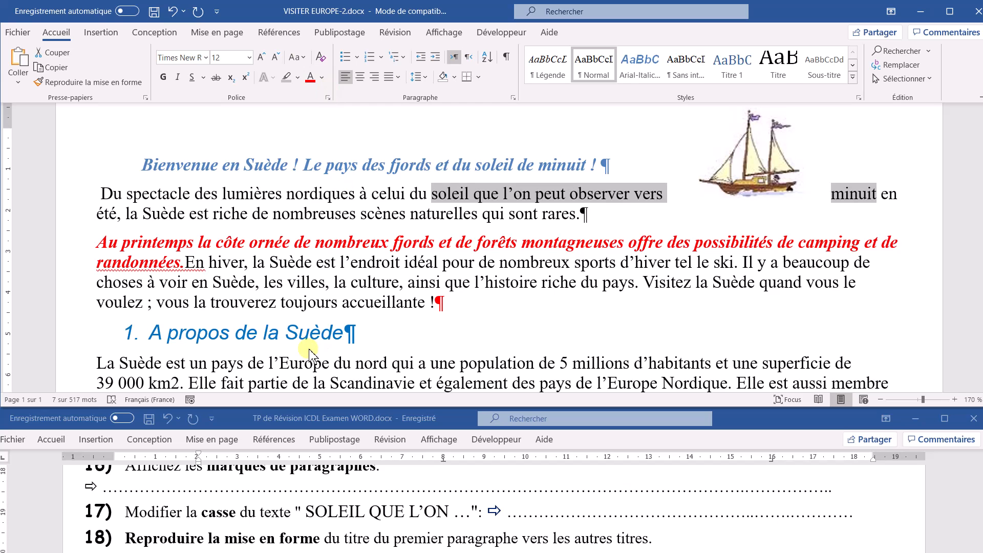
Copy the formatting of the heading "A propos de la Suède" onto the headings "Le Programme" and "Programmes Touristiques Etendus".
left_click(266, 524)
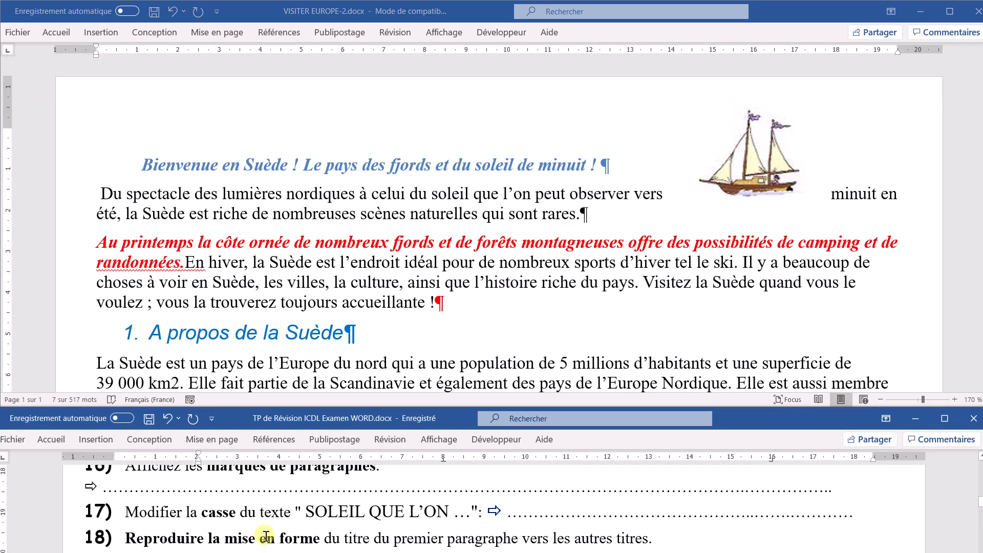
scroll(206, 549, "down", 2)
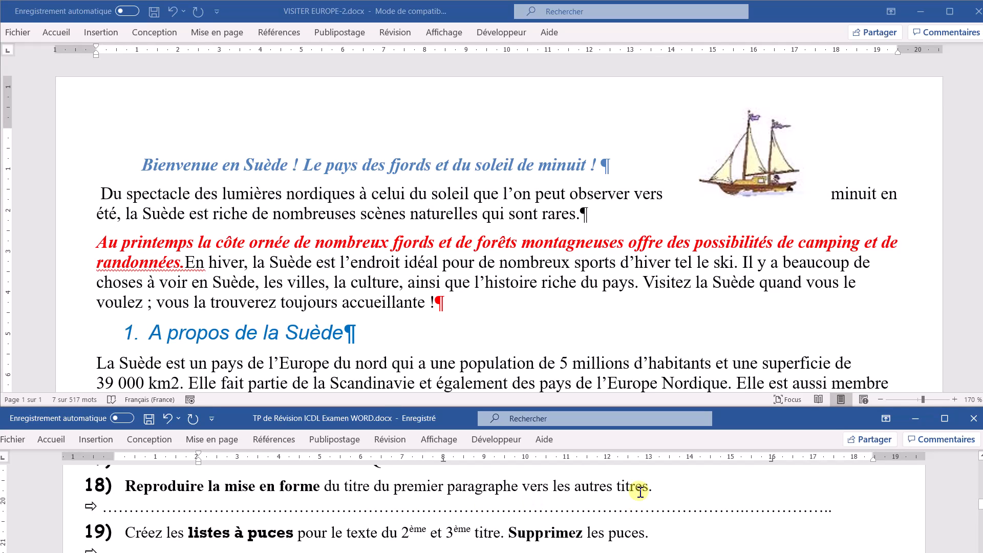
left_click(278, 291)
scroll(278, 291, "down", 1)
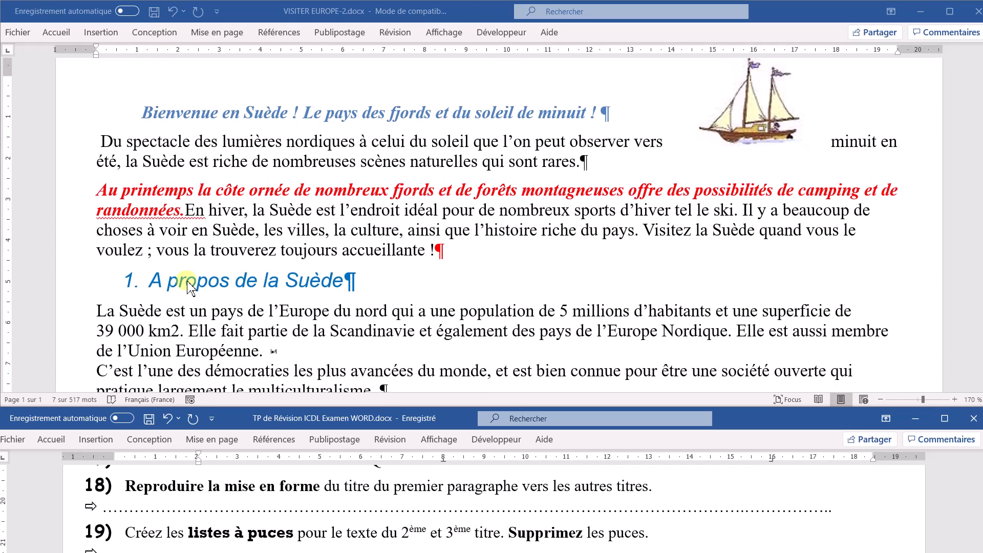
left_click(69, 285)
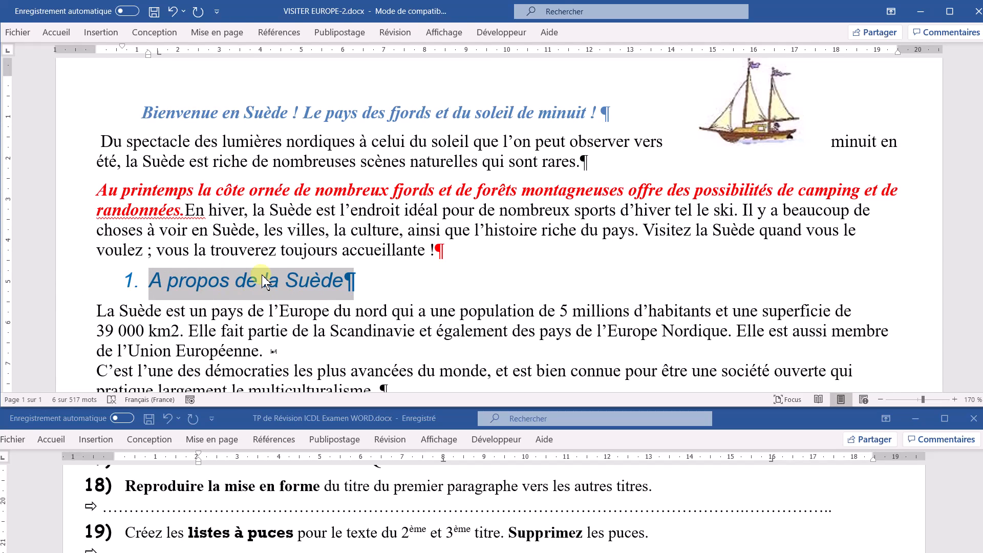
left_click(56, 32)
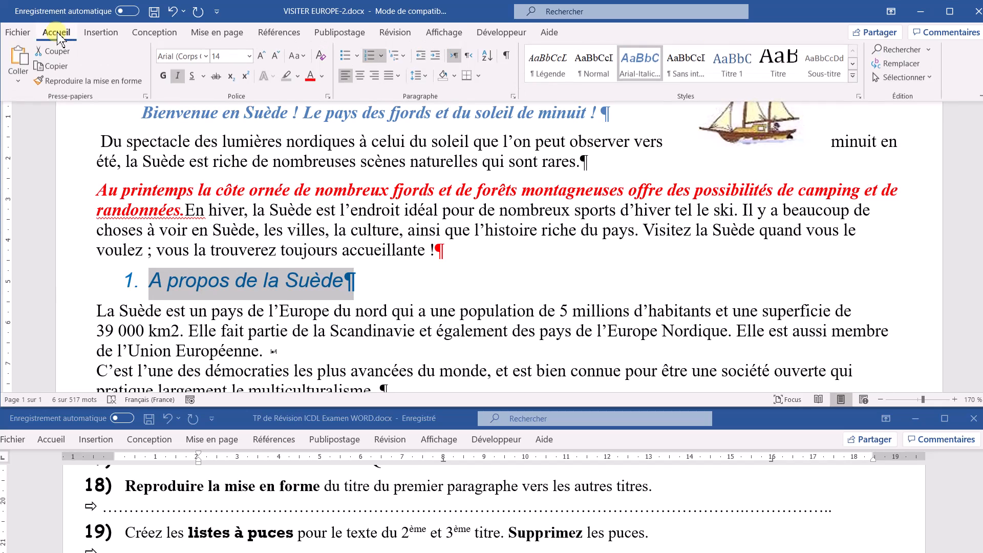
left_click(77, 83)
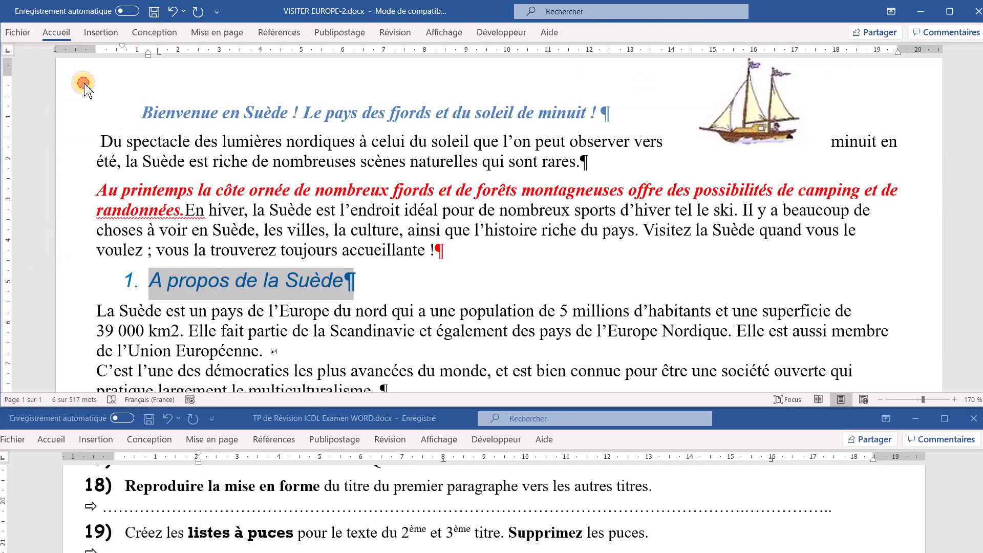
scroll(145, 282, "down", 3)
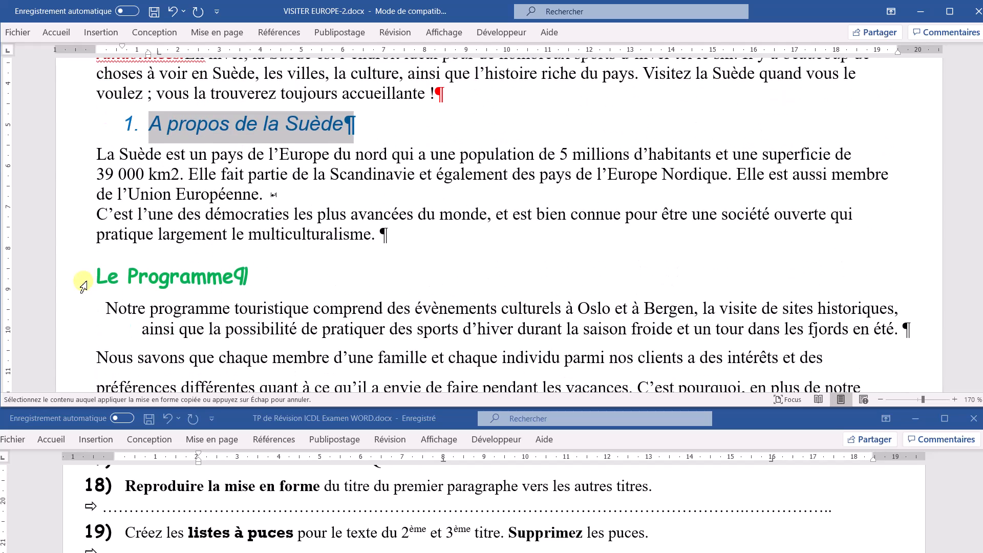
left_click(78, 281)
scroll(85, 281, "down", 6)
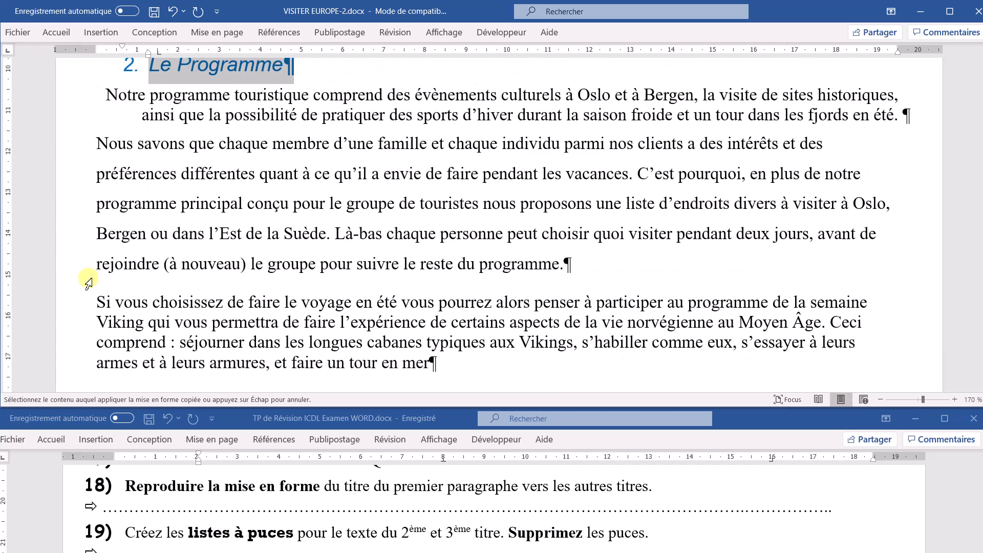
left_click(73, 303)
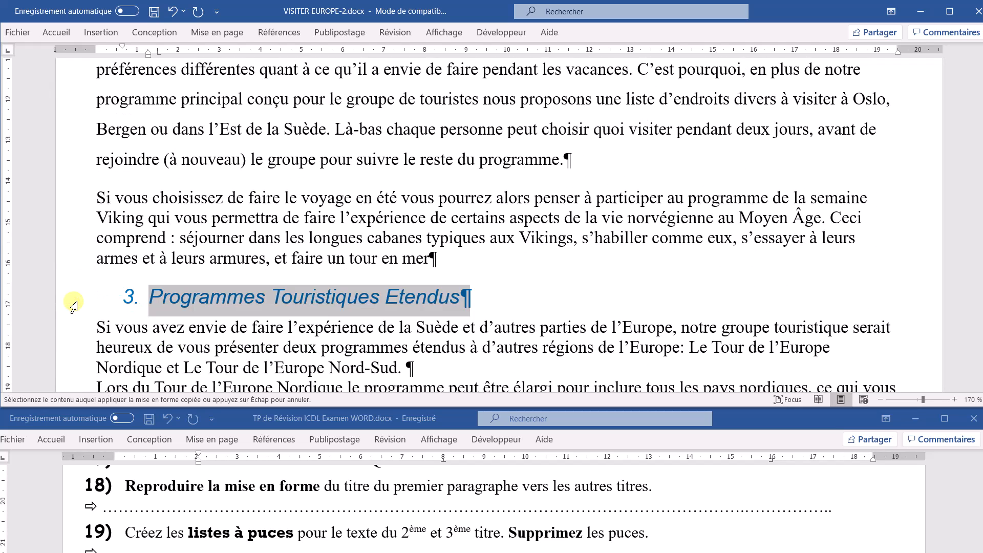
left_click(75, 304)
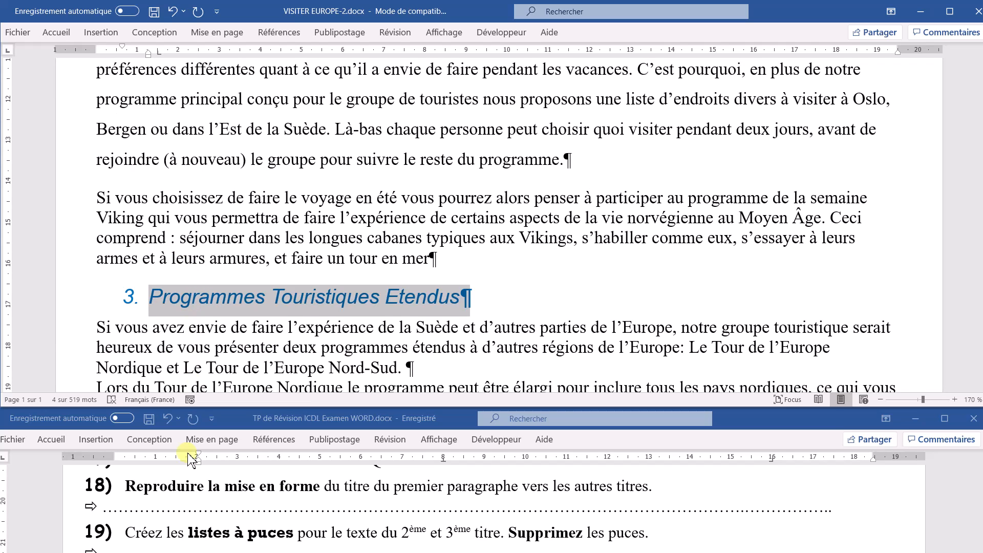
Apply round bullets to the second and third headings, "Le Programme" and "Programmes Touristiques Etendus", as exercise 19 asks.
scroll(196, 532, "down", 2)
scroll(196, 533, "down", 2)
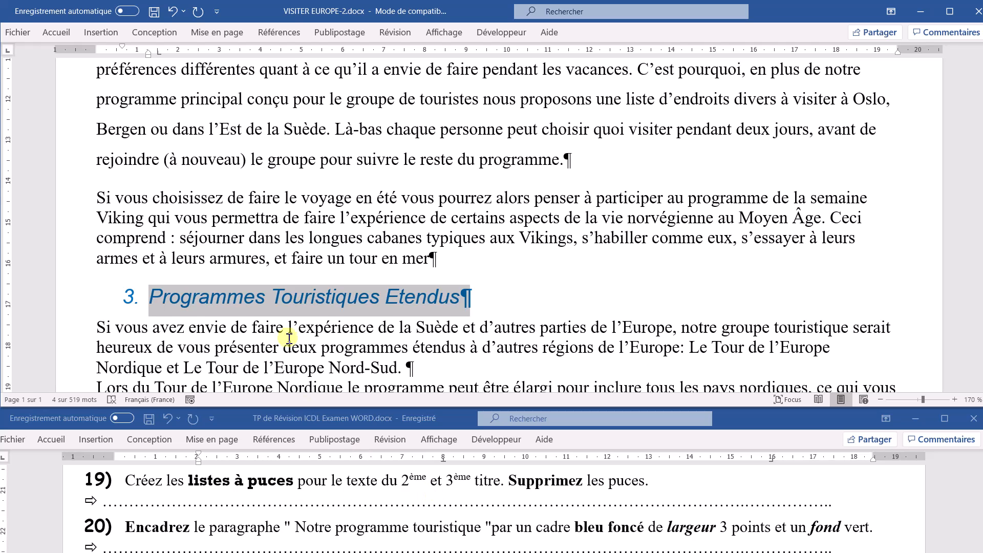
scroll(290, 364, "up", 3)
left_click(75, 123)
scroll(93, 189, "down", 2)
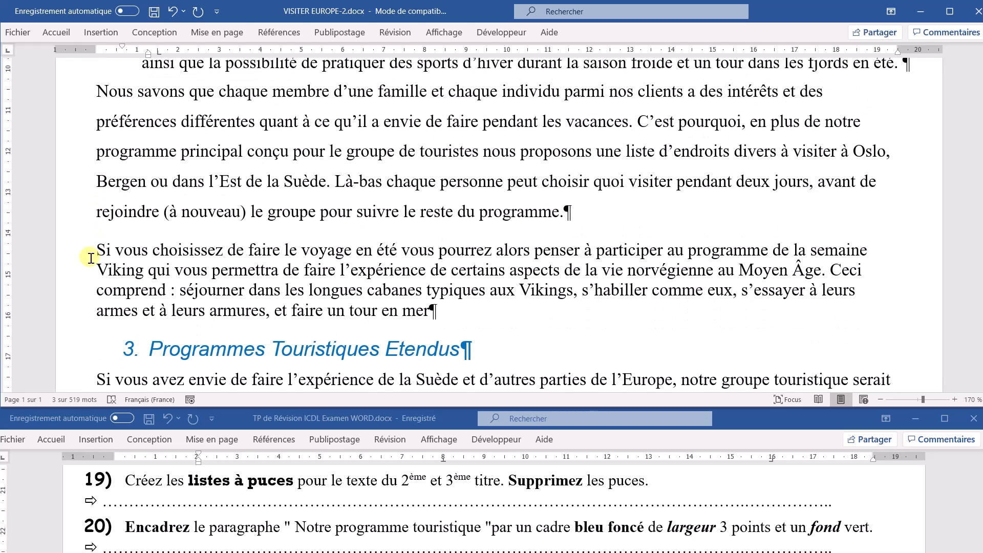
left_click(74, 349)
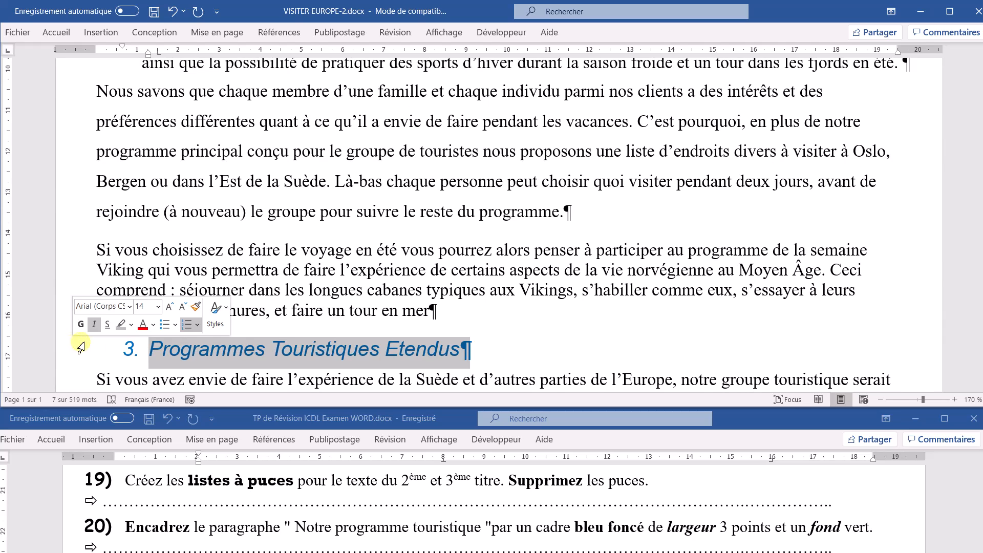
left_click(56, 32)
left_click(343, 57)
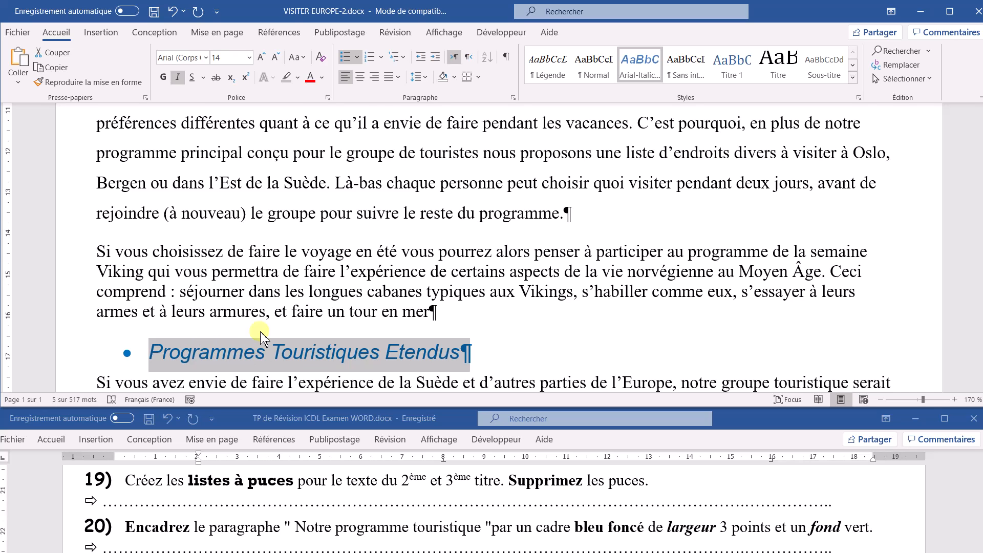
Remove the bullets from the headings "Le Programme" and "Programmes Touristiques Etendus" by choosing Aucune from the bullet library.
left_click(357, 57)
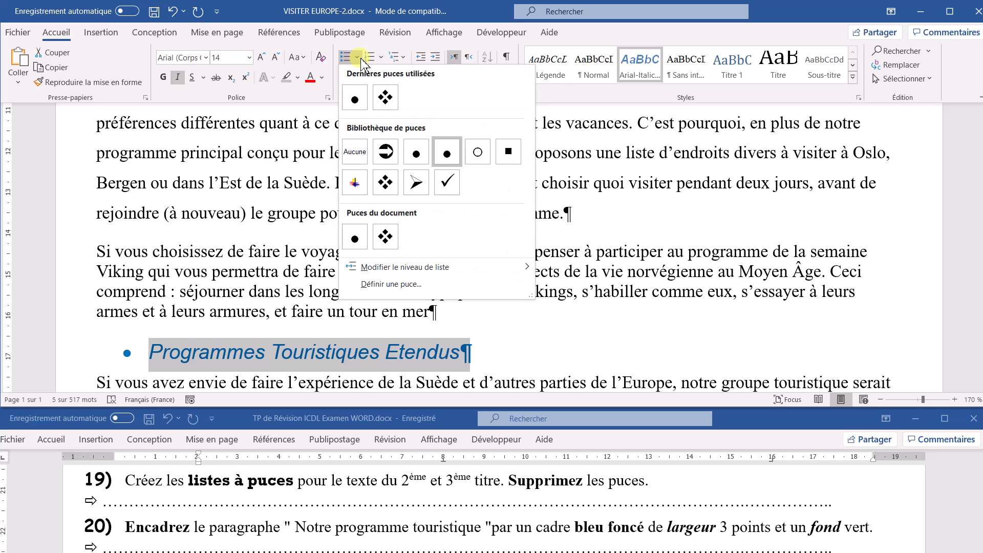
left_click(352, 153)
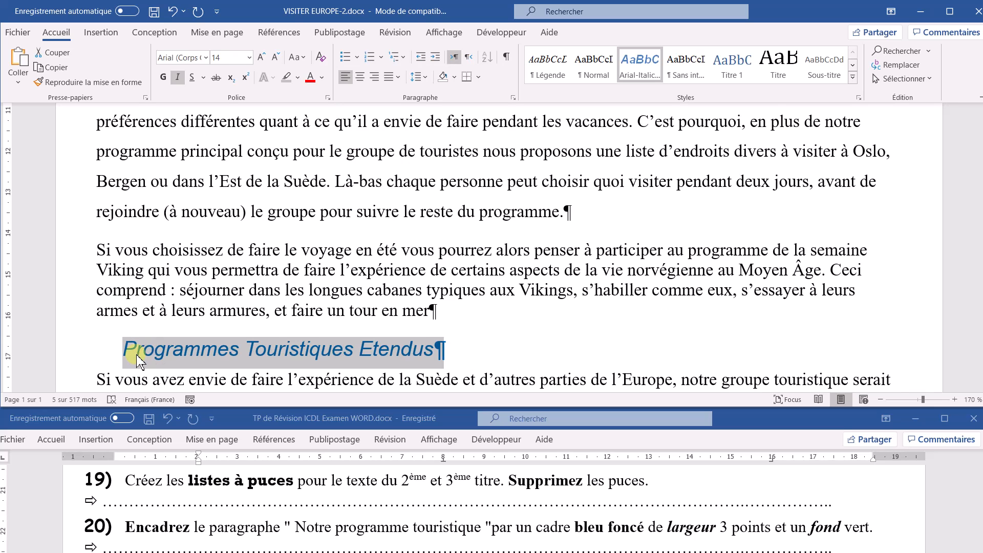
scroll(148, 353, "down", 2)
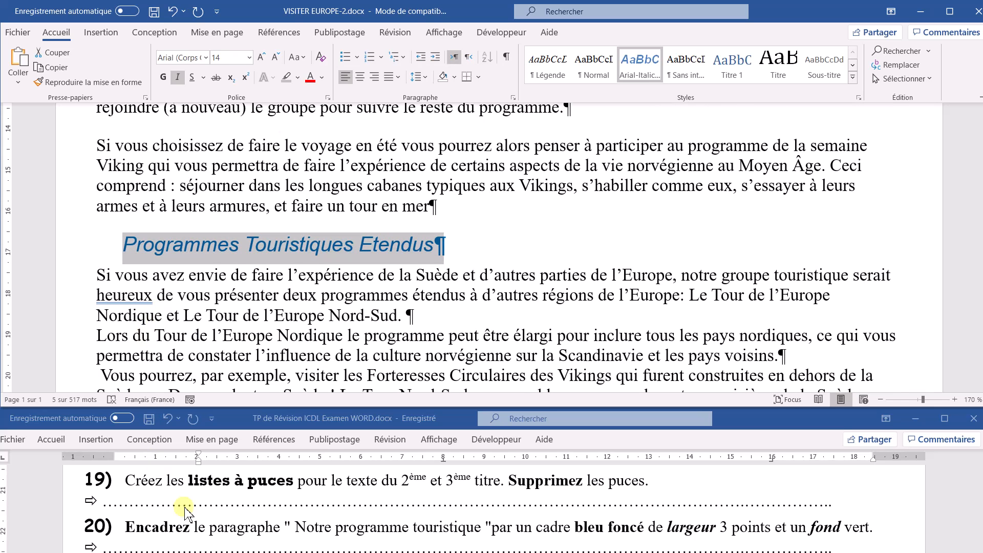
Set a dark blue, 3 pt box border (Encadrement) for the paragraph beginning "Notre programme touristique", following exercise 20.
scroll(205, 512, "down", 1)
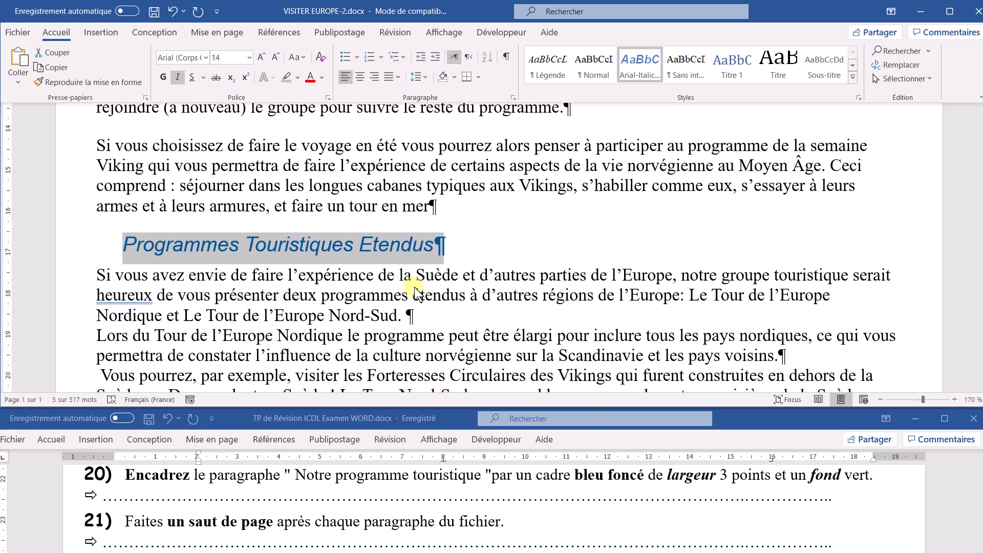
scroll(220, 210, "up", 5)
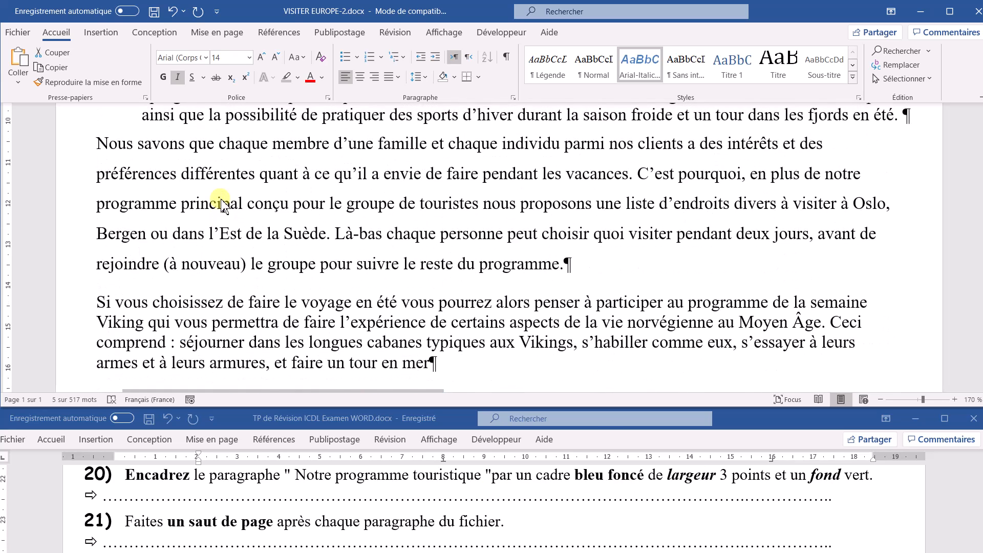
scroll(220, 200, "up", 5)
scroll(213, 208, "down", 2)
scroll(213, 209, "down", 1)
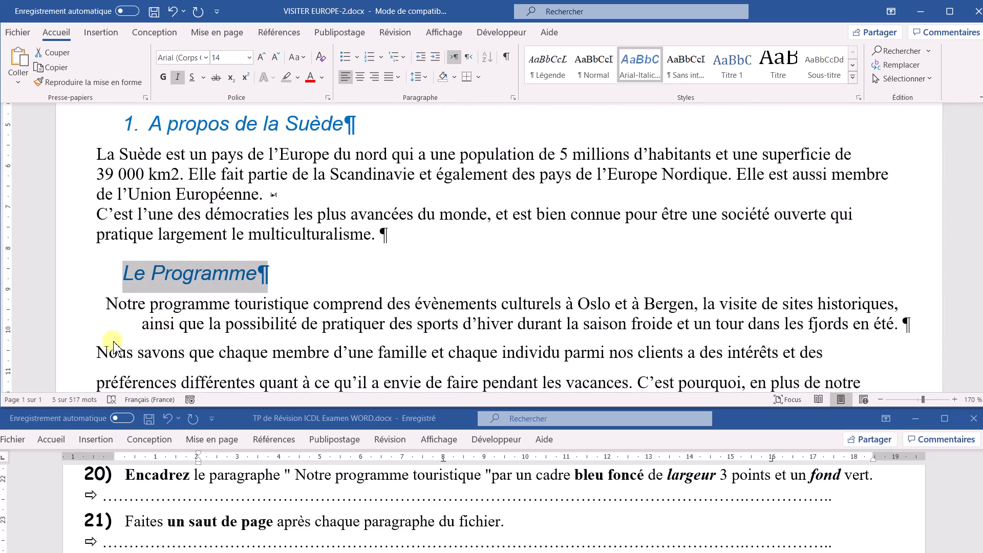
key("ctrl+F1")
double_click(60, 310)
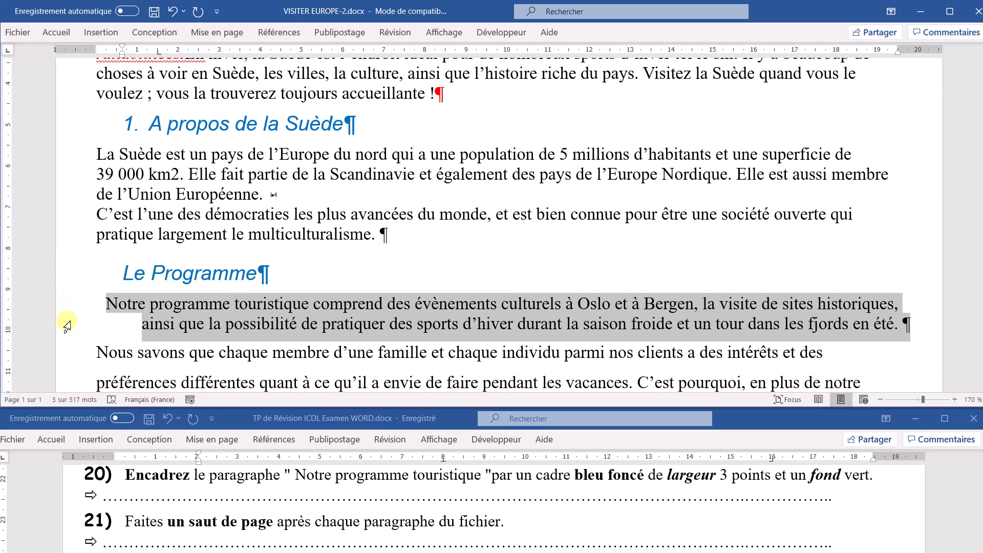
left_click(56, 34)
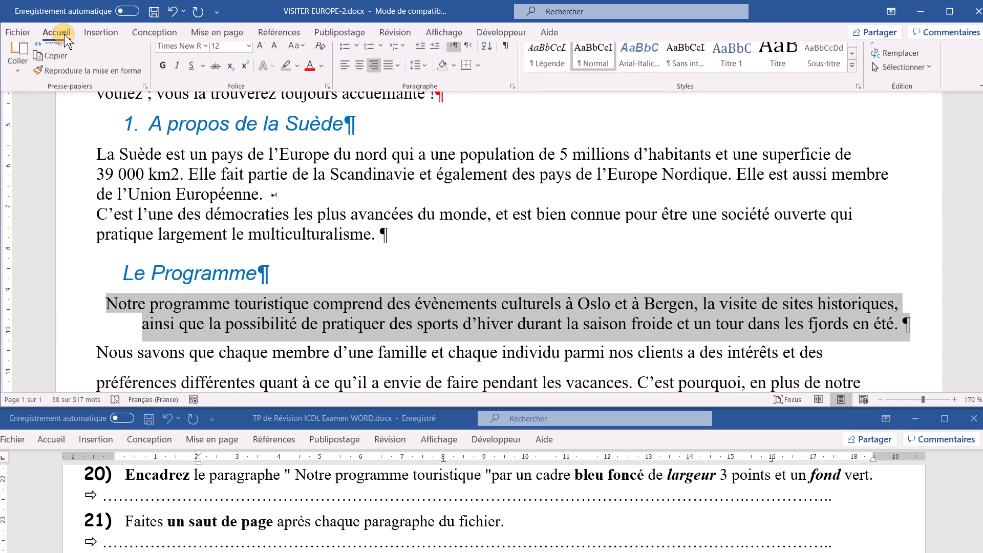
left_click(479, 77)
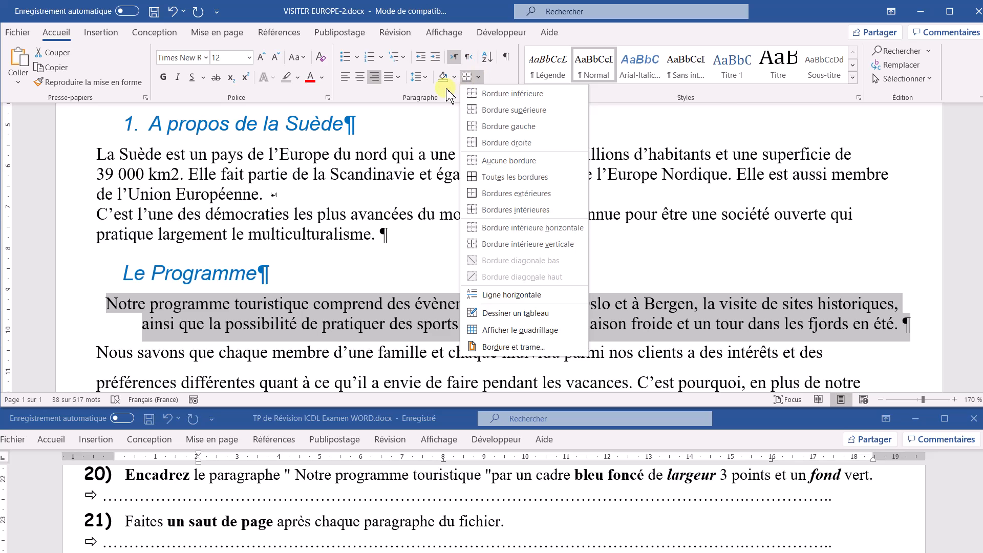
left_click(517, 348)
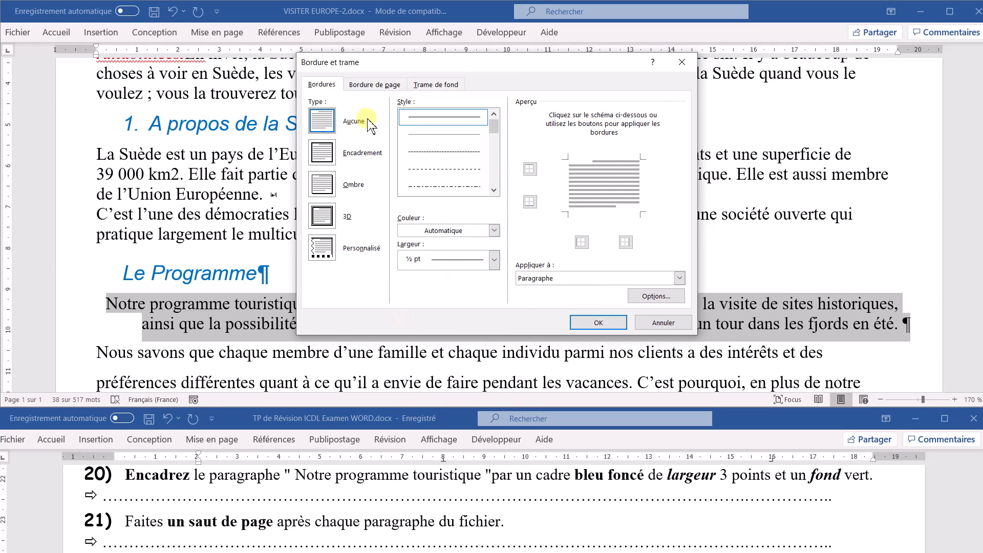
left_click(328, 156)
left_click(443, 230)
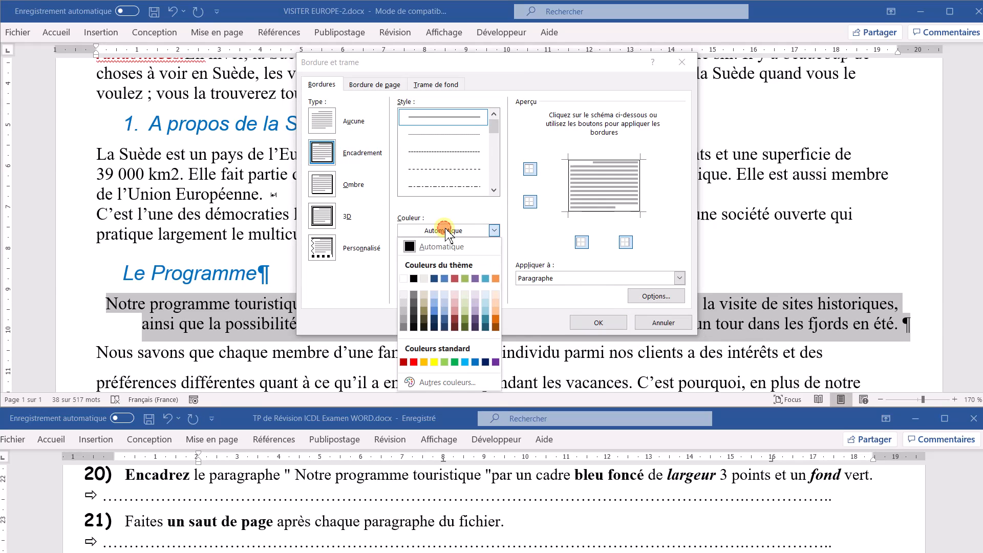
left_click(486, 362)
left_click(446, 260)
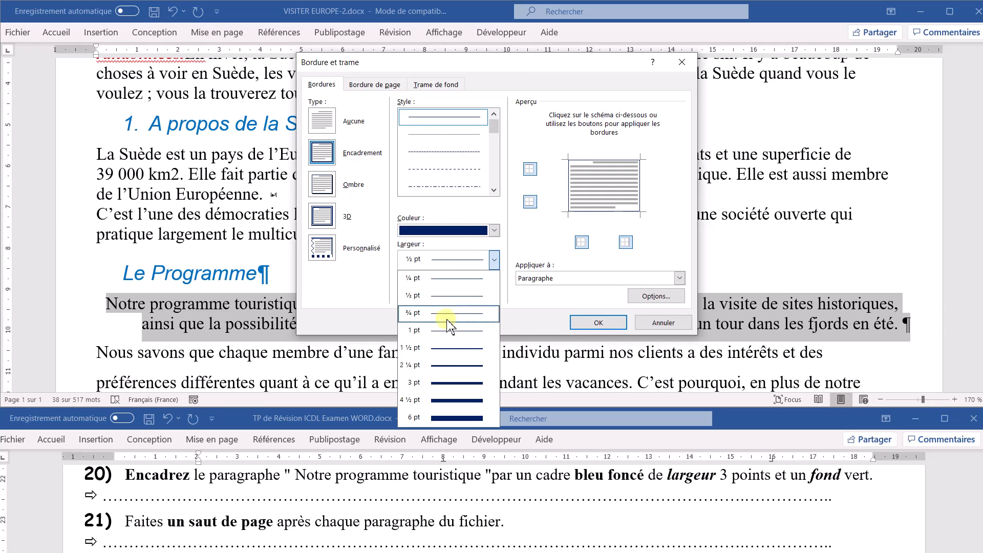
left_click(445, 382)
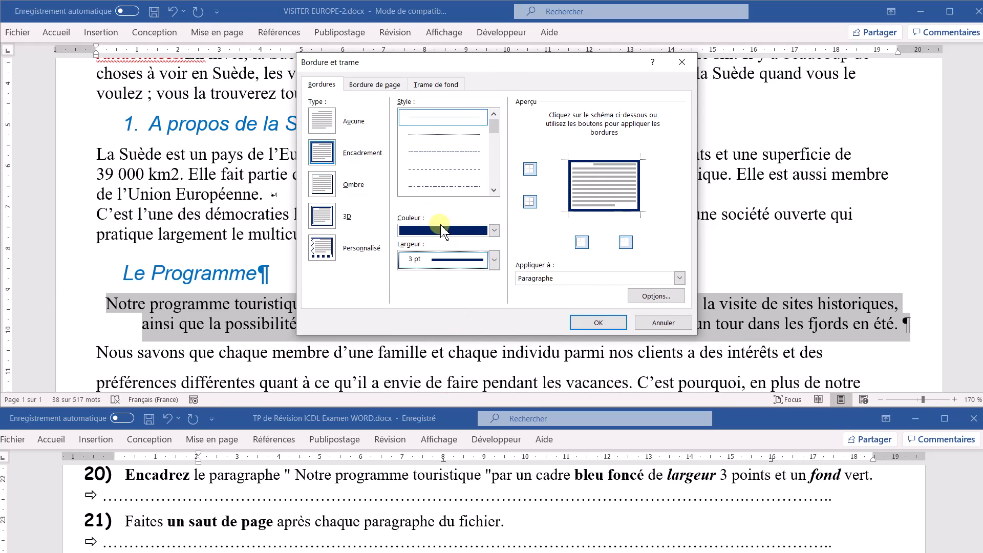
Apply a standard green background fill to the bordered paragraph beginning "Notre programme touristique" and accept the border and shading settings.
left_click(434, 84)
left_click(399, 117)
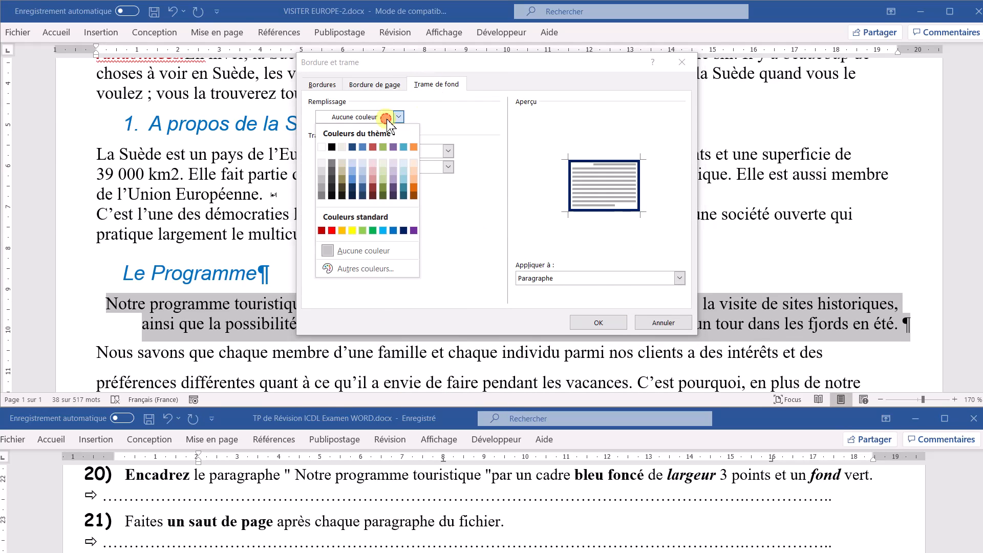
left_click(374, 232)
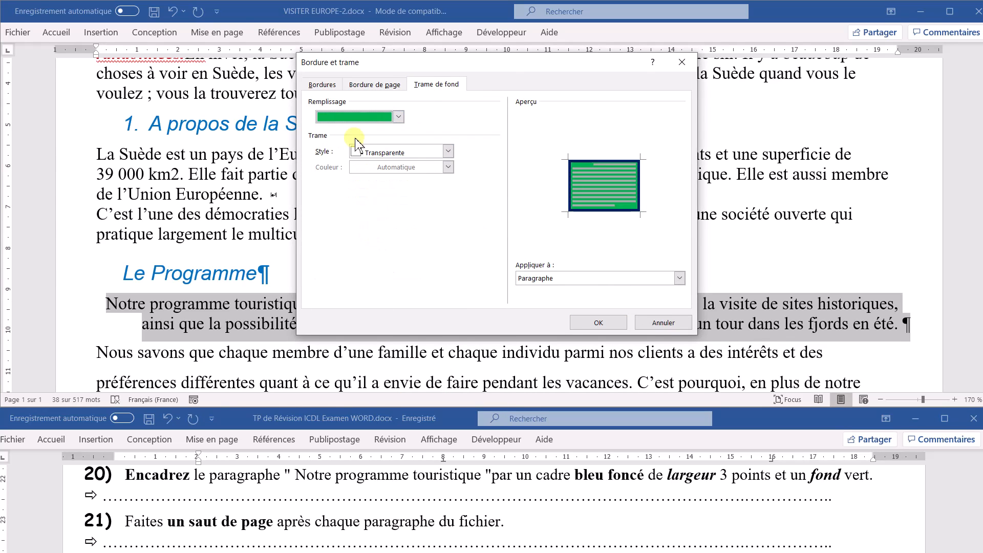
left_click(585, 321)
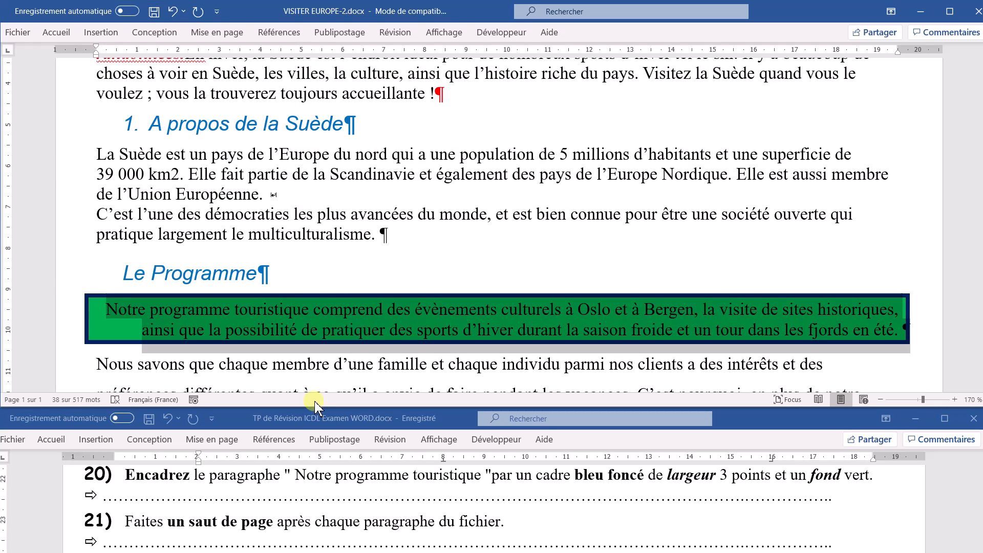
Insert a page break after the paragraph ending "faire un tour en mer", just before the heading "Programmes Touristiques Etendus", following exercise 21.
scroll(280, 513, "down", 1)
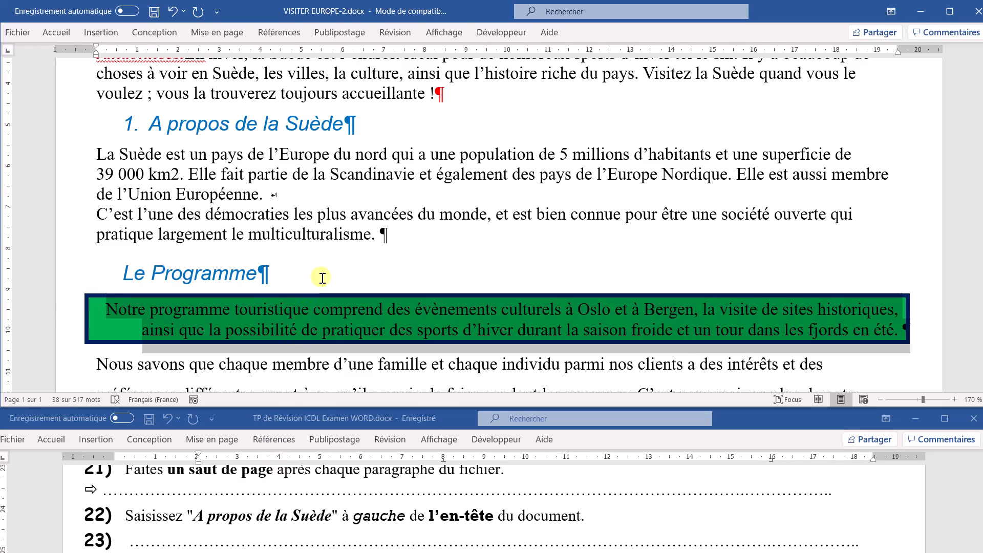
scroll(377, 278, "down", 6)
scroll(321, 261, "down", 4)
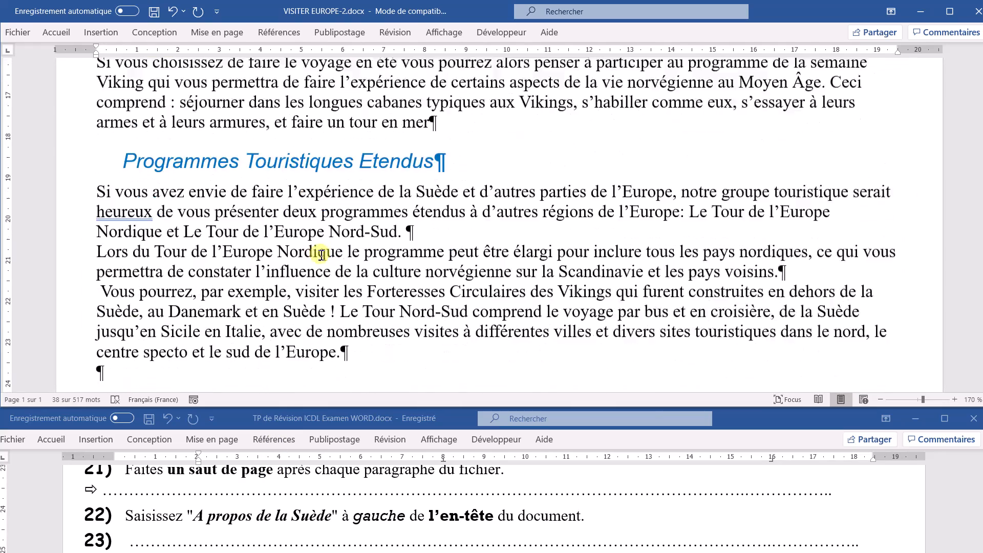
scroll(379, 246, "up", 2)
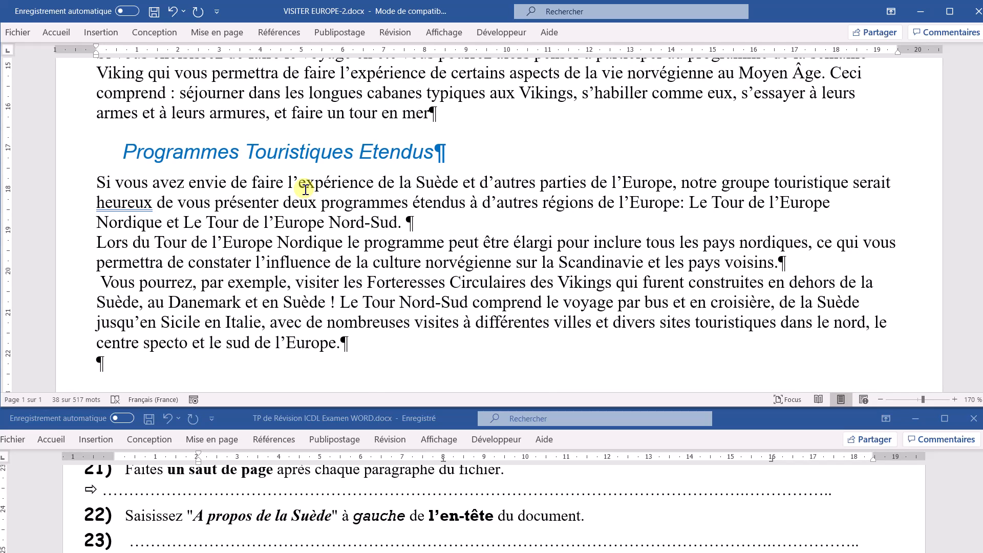
left_click(455, 116)
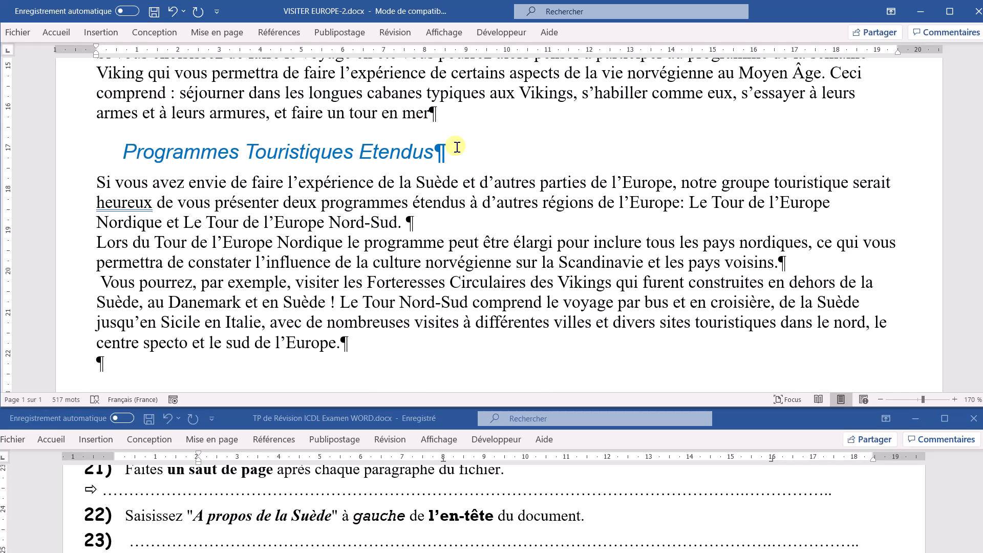
left_click(101, 32)
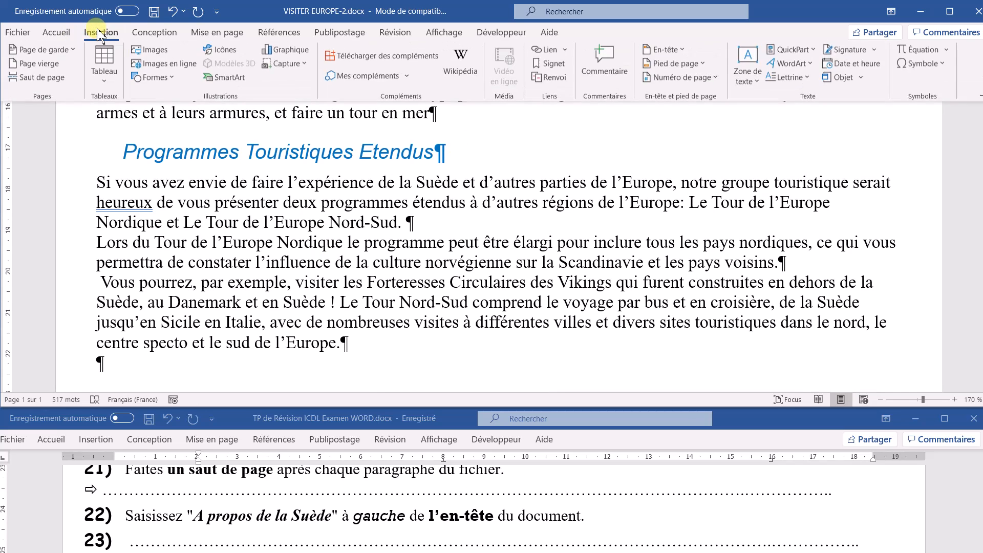
left_click(51, 81)
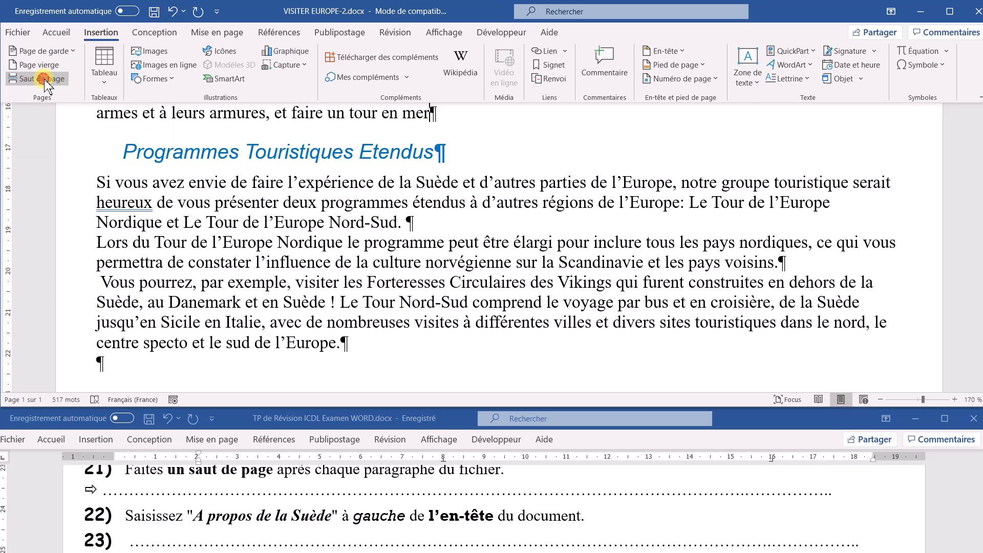
scroll(186, 202, "down", 3)
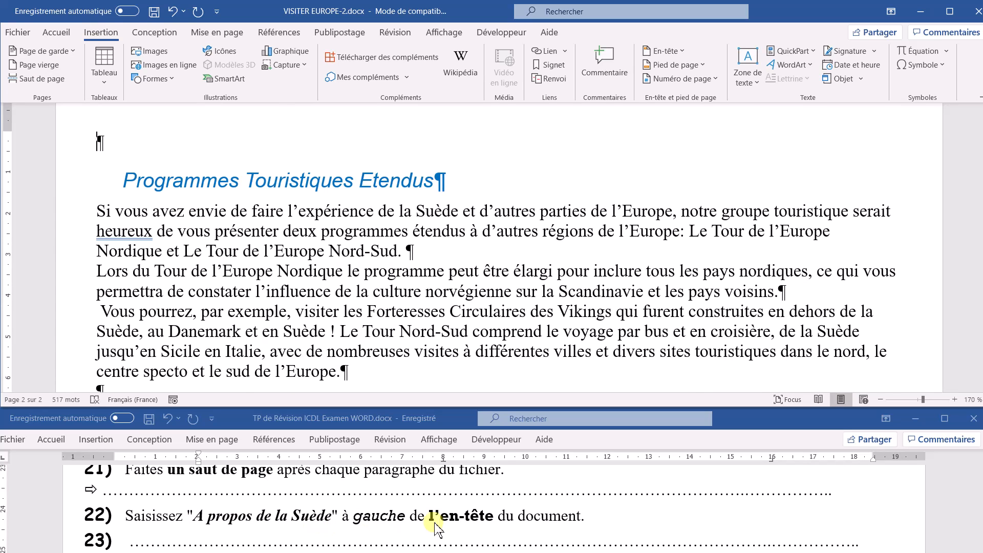
Copy the text "A propos de la Suède" from exercise 22 into the left of the VISITER EUROPE-2 page header, and return to the body text.
left_click(358, 526)
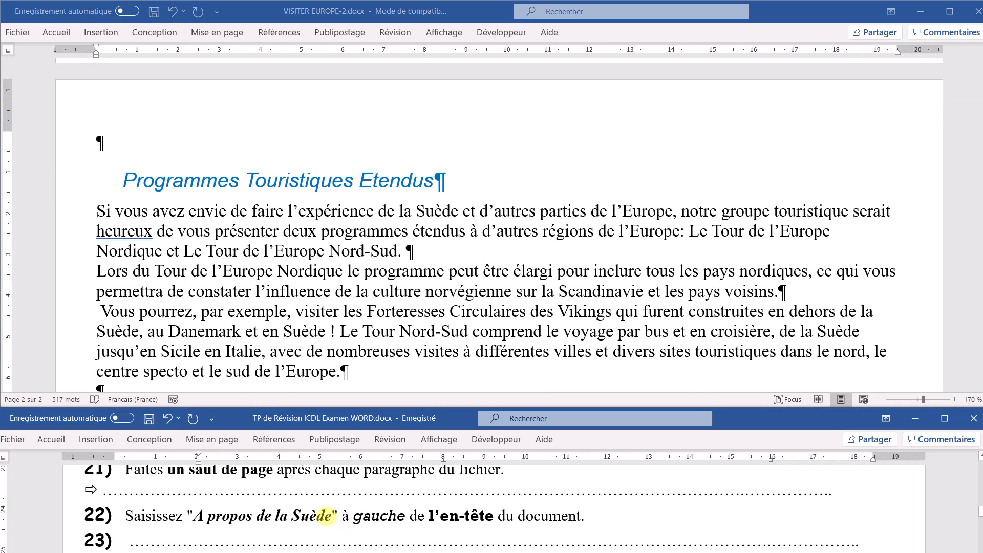
left_click_drag(329, 514, 204, 520)
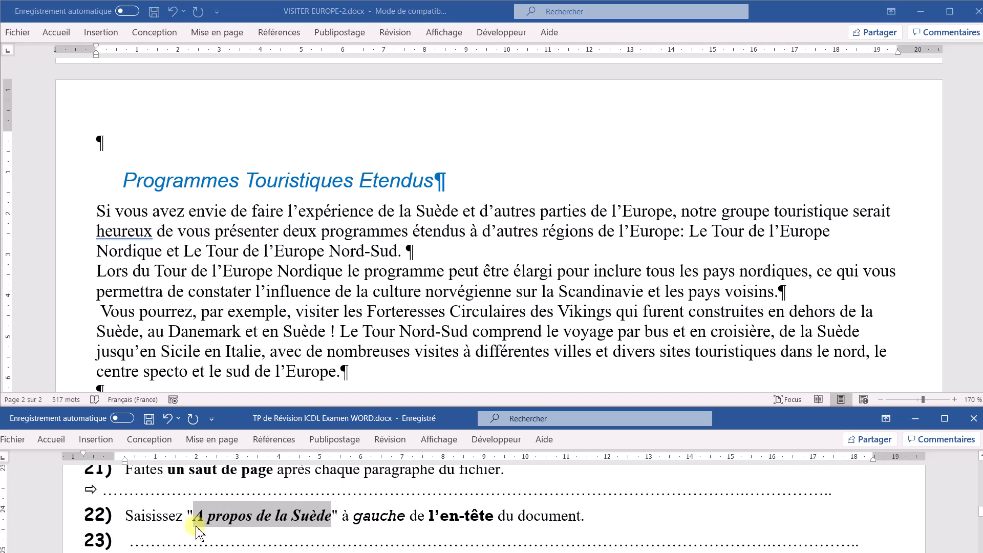
left_click(170, 110)
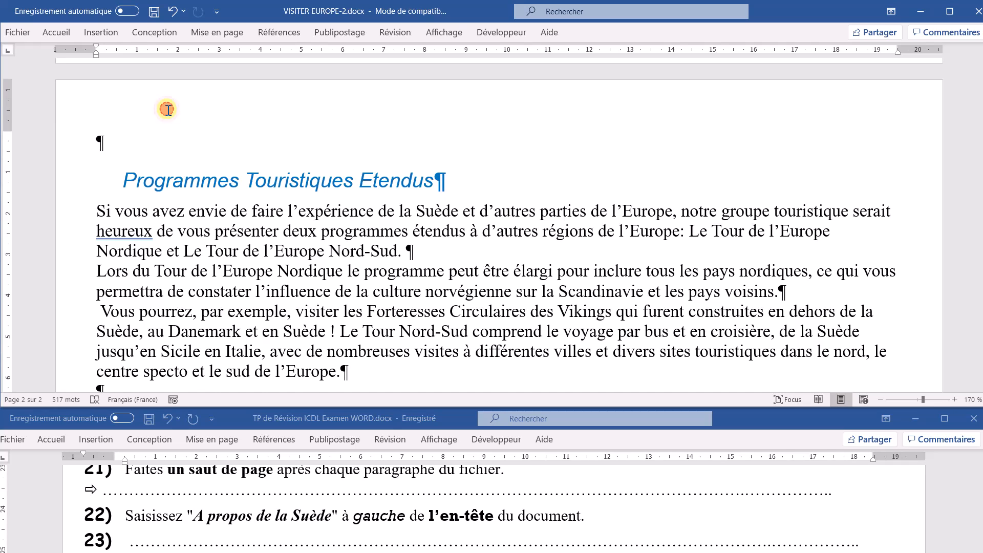
double_click(167, 109)
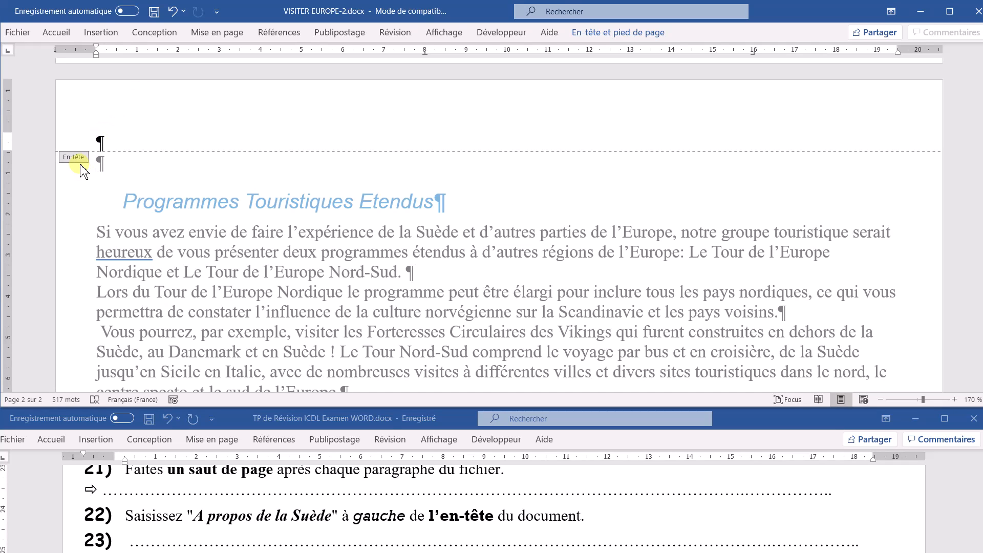
type("A propos de la Suède")
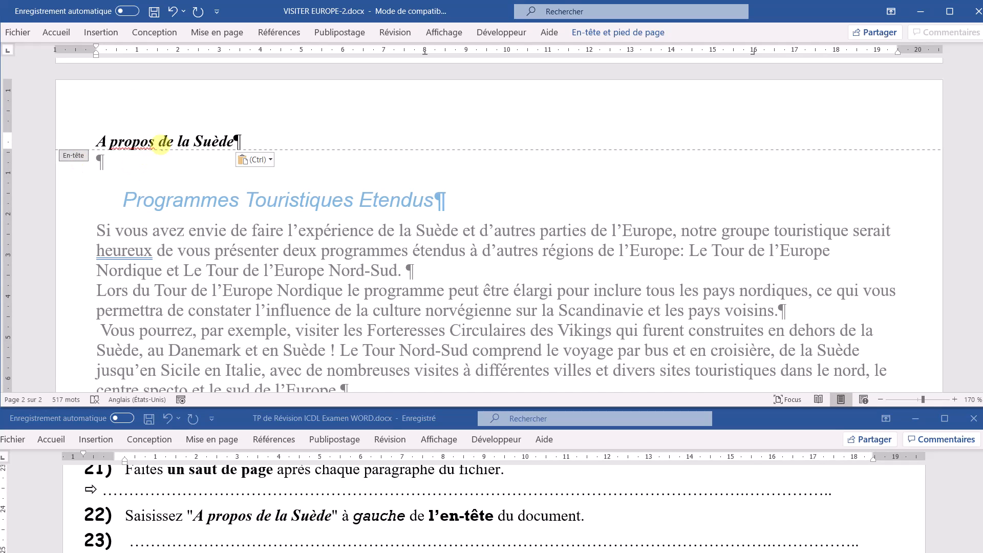
double_click(415, 245)
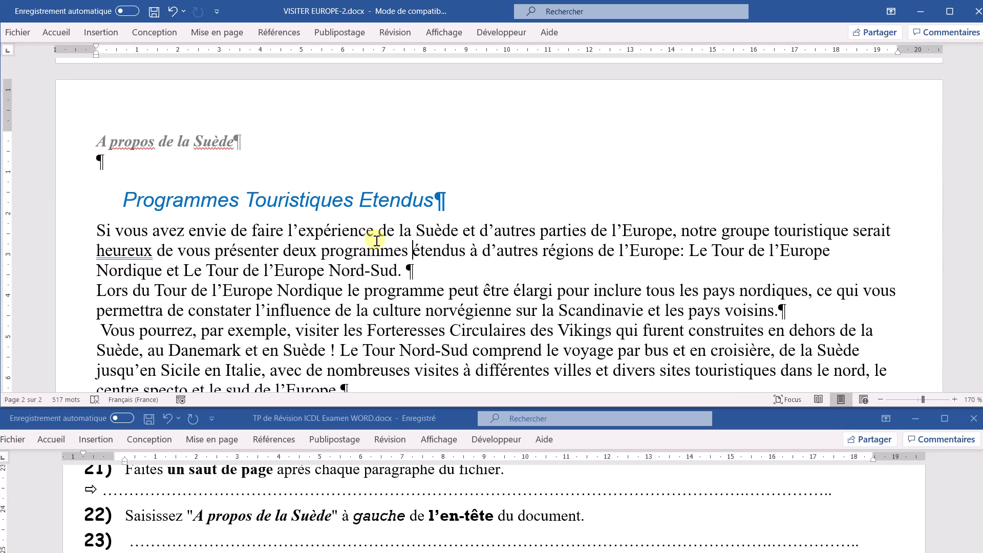
In the exercise document, remove the automatic number 23 from the dotted answer line under exercise 22.
scroll(314, 504, "down", 1)
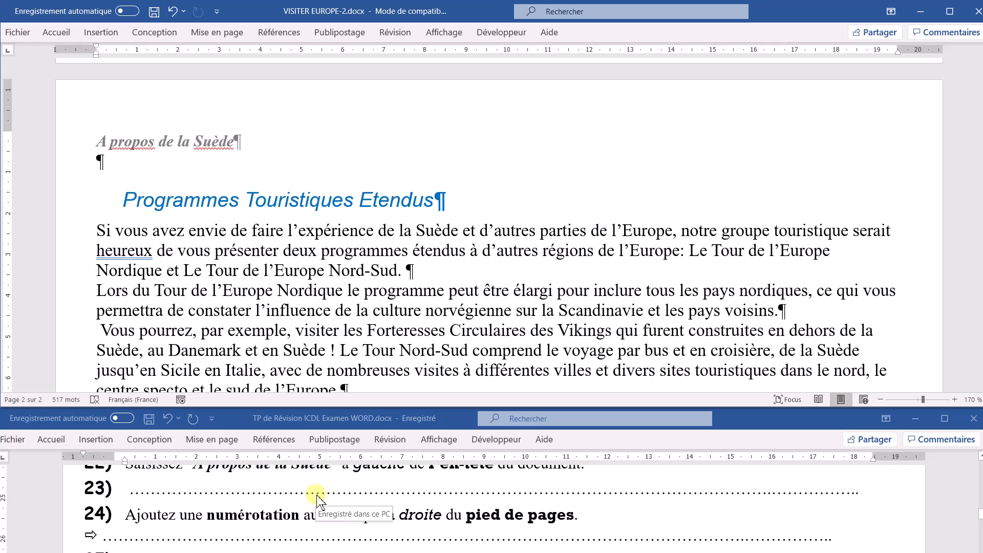
left_click(124, 494)
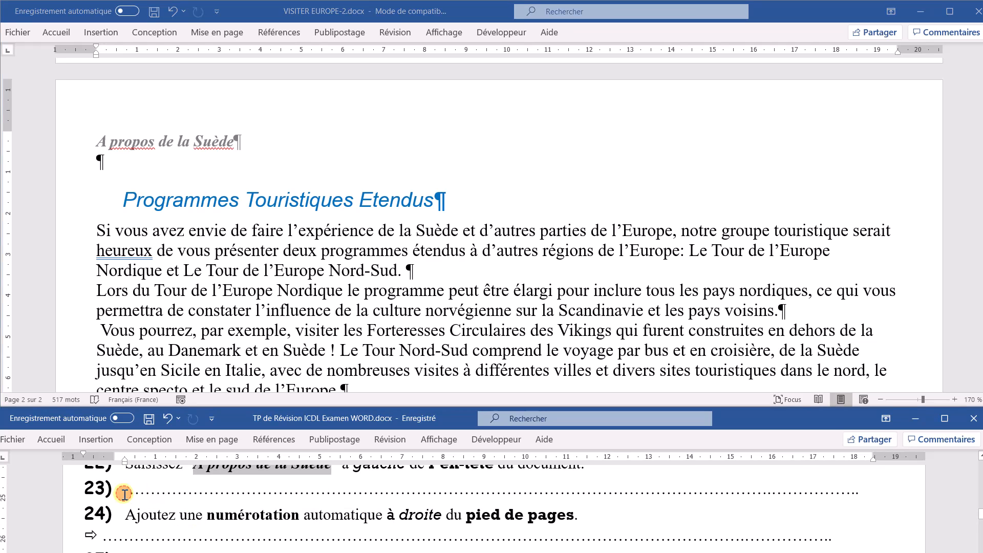
key("BackSpace")
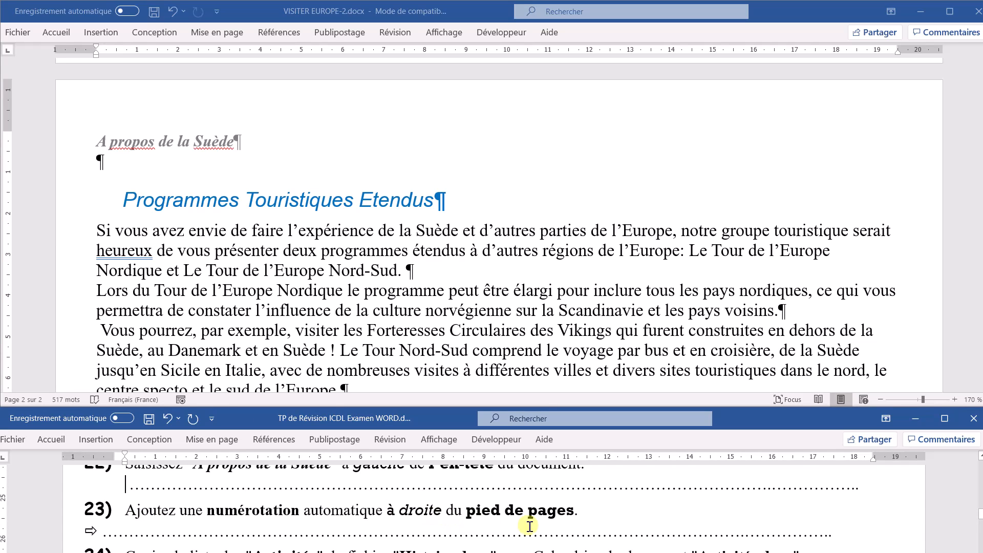
Add right-aligned automatic page numbers to the footer of VISITER EUROPE-2 using the Numéro normal 3 style, and close the footer.
left_click(105, 33)
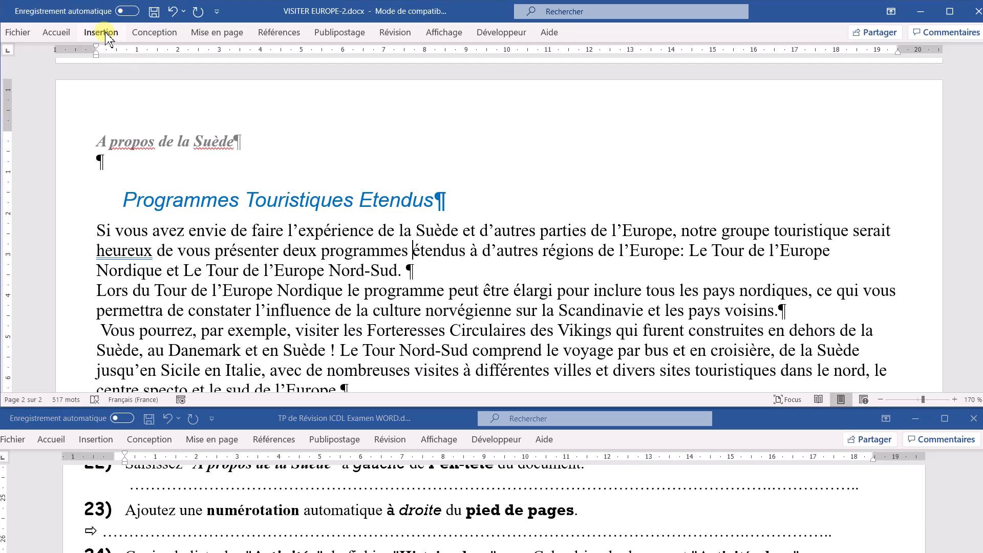
left_click(105, 33)
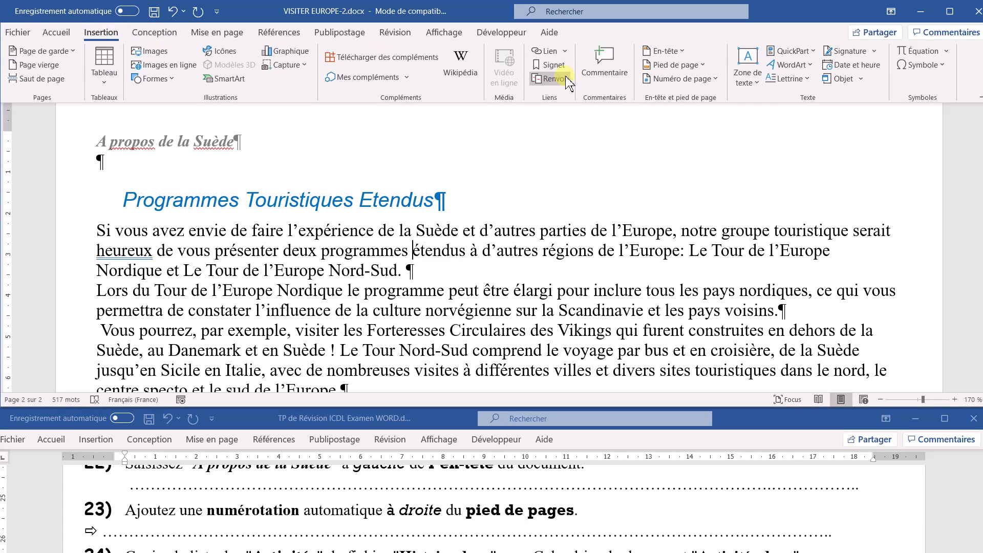
left_click(675, 79)
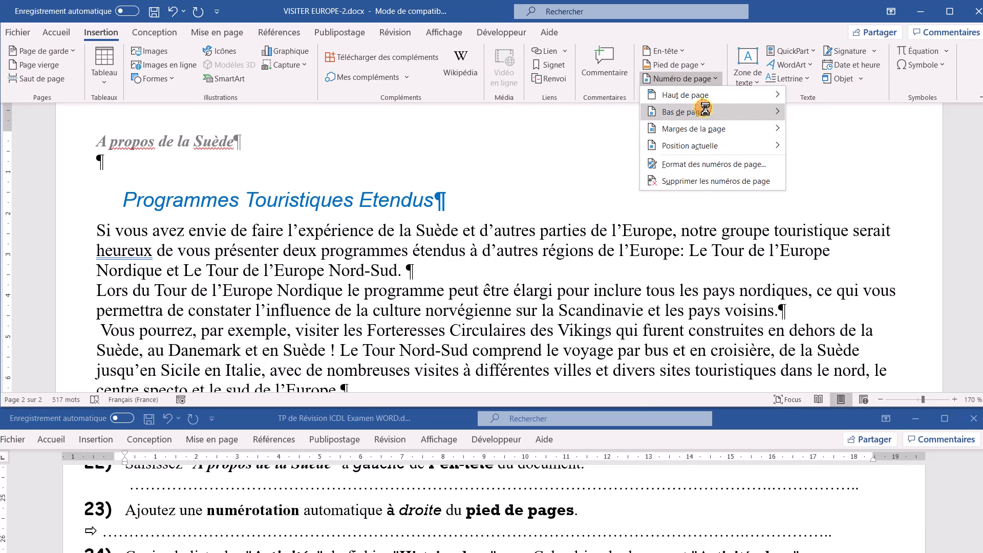
mouse_move(706, 113)
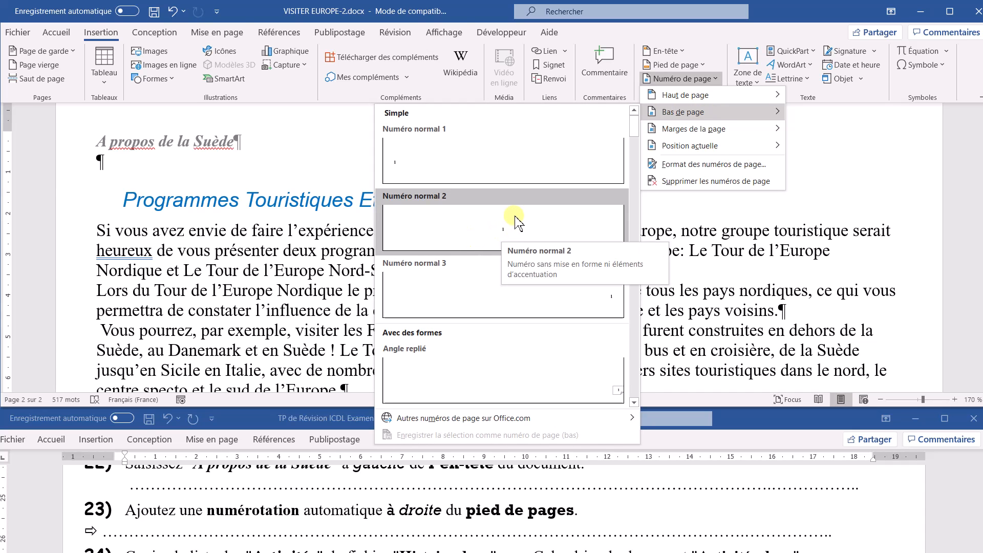
left_click(558, 288)
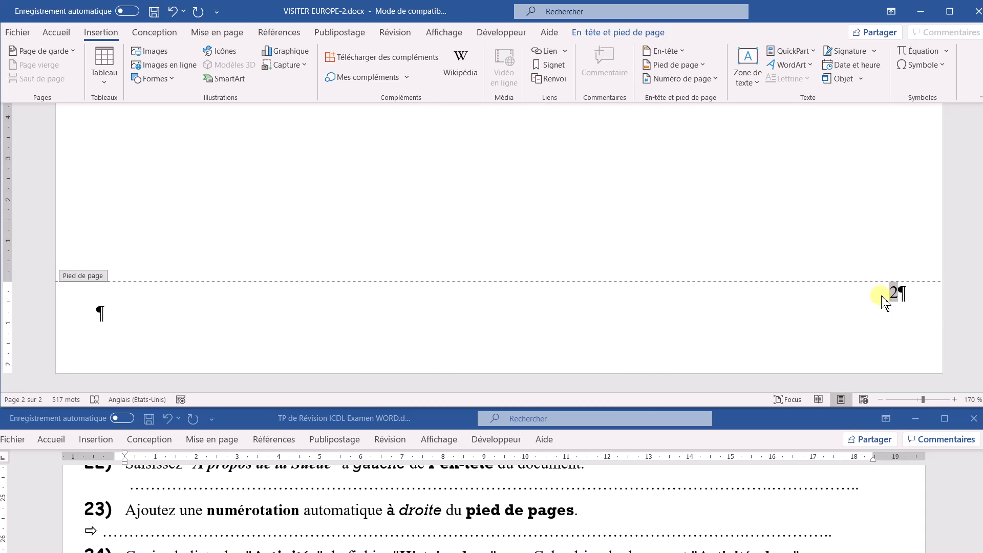
left_click(449, 146)
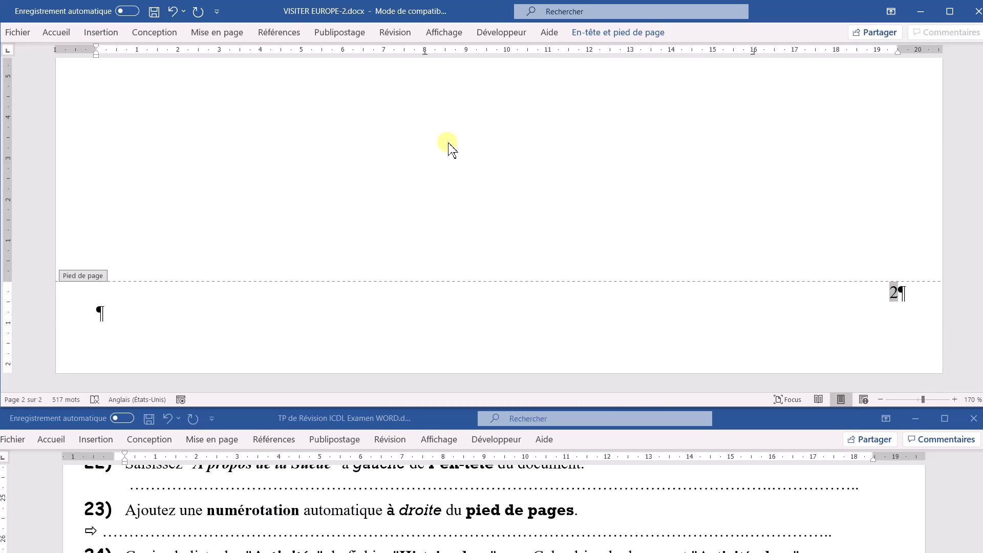
double_click(449, 146)
scroll(432, 146, "up", 6)
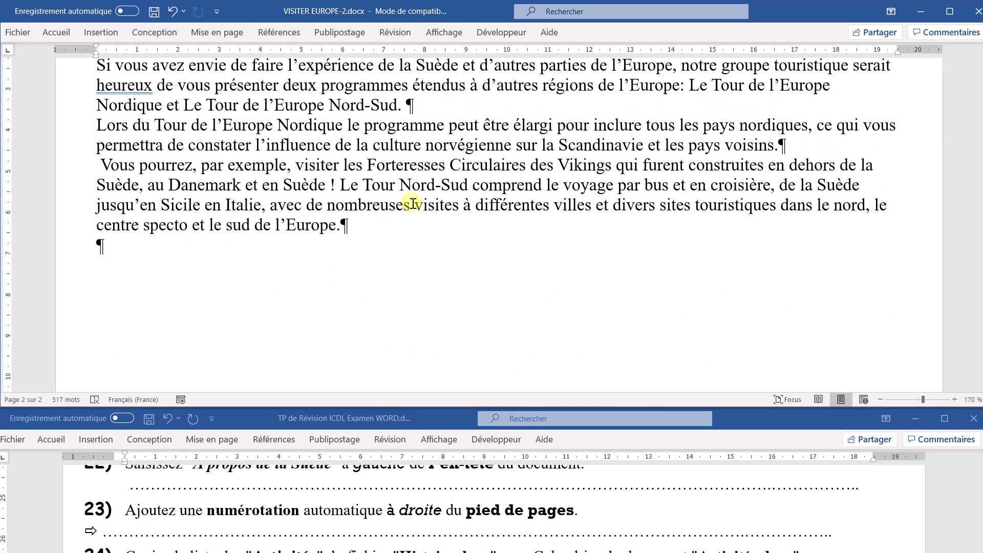
Turn off the permanent display of paragraph marks (Marques de paragraphe) in the Word display options.
left_click(19, 32)
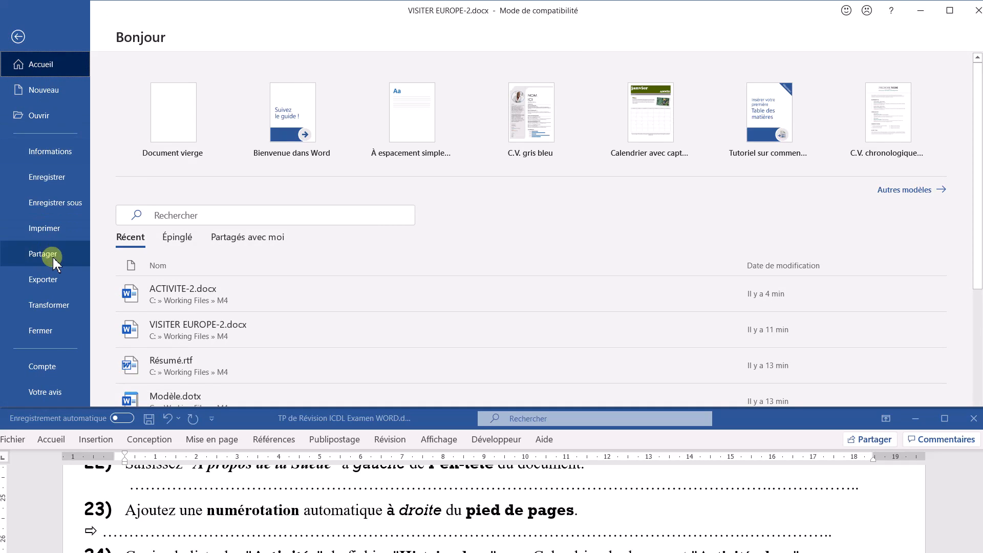
scroll(44, 348, "down", 1)
left_click(33, 378)
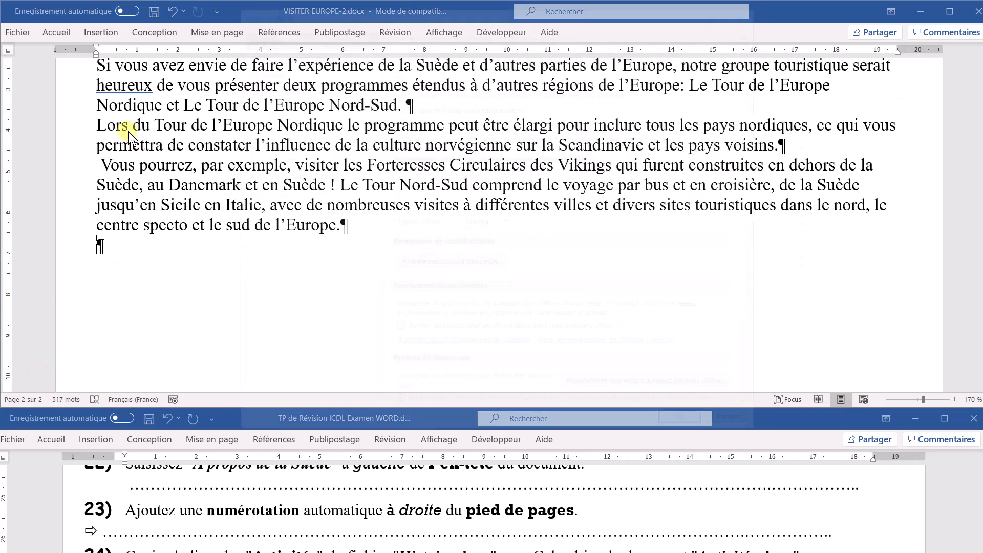
left_click(252, 54)
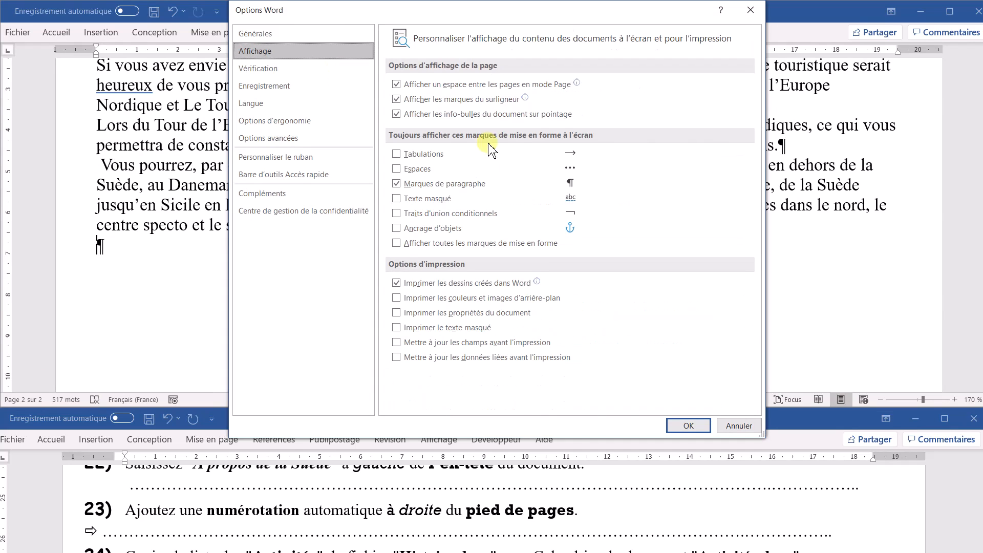
left_click(436, 184)
left_click(686, 426)
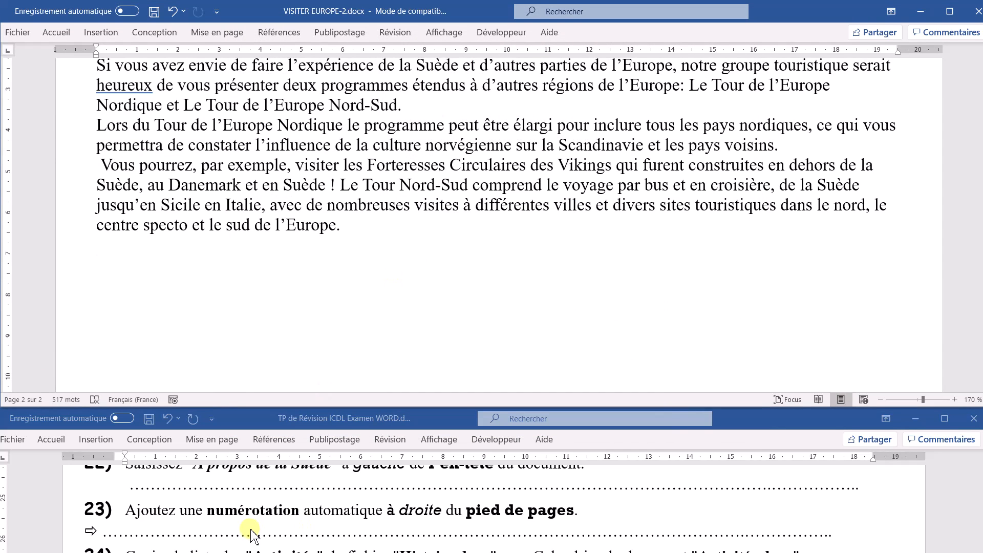
Open HISTOIRE.docx from the Working Files M4 folder to reach the Activities list required by exercise 24.
scroll(251, 532, "down", 1)
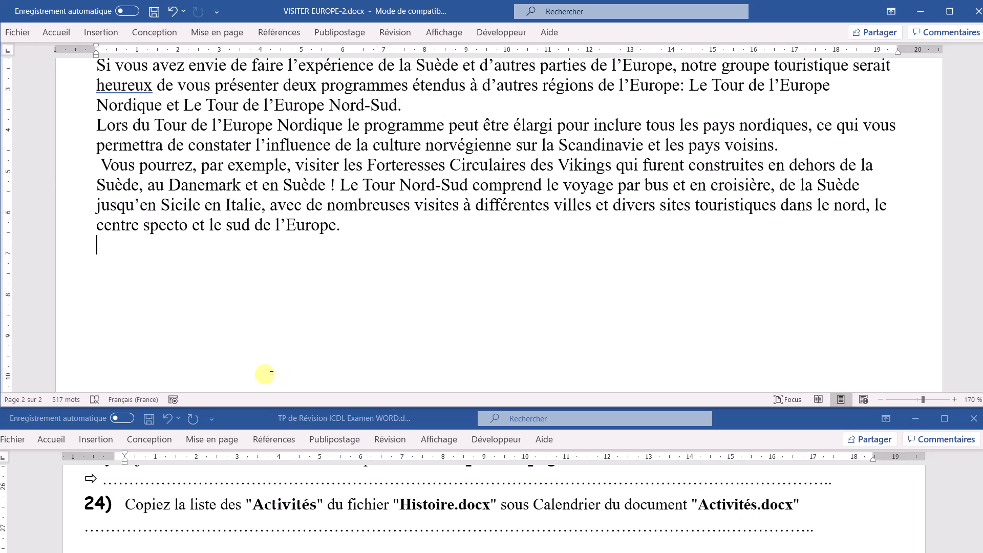
left_click(26, 37)
left_click(41, 115)
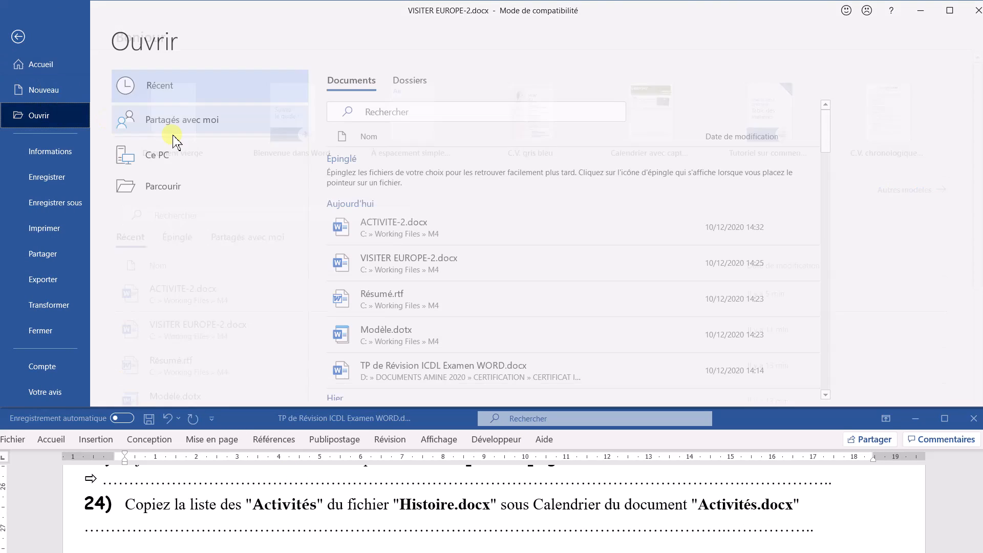
left_click(182, 190)
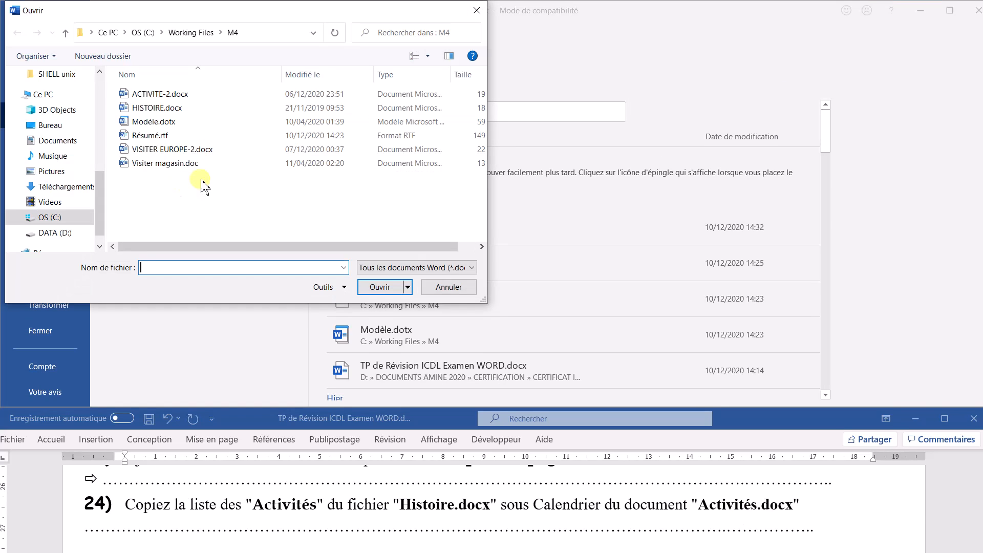
left_click(157, 110)
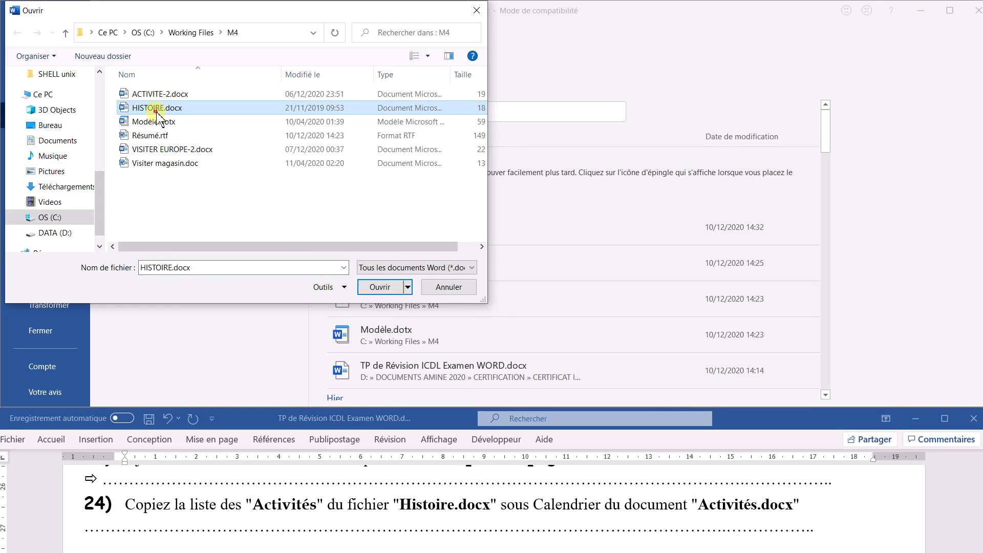
double_click(156, 110)
scroll(245, 210, "down", 3)
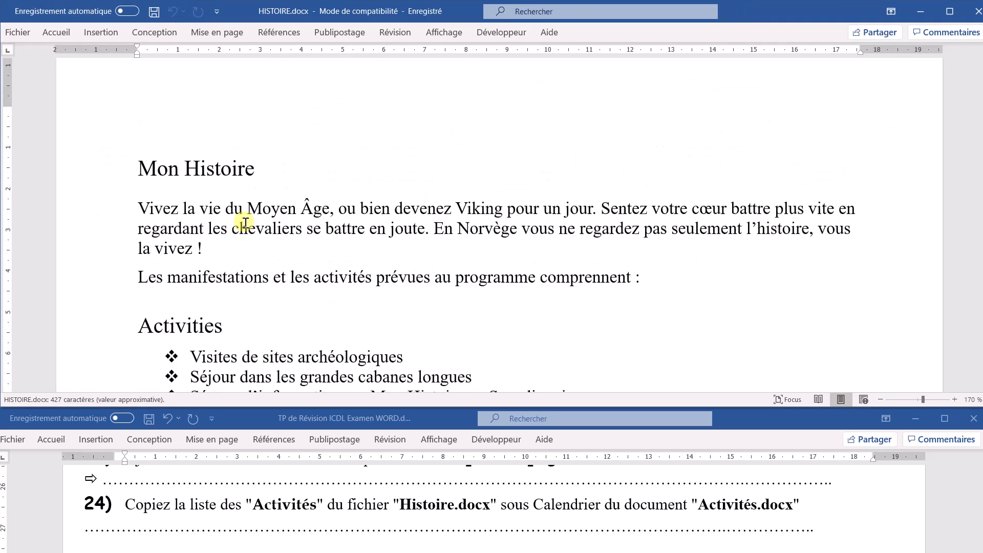
Copy the four bulleted items under Activities in HISTOIRE.docx, paste them under the Calendrier heading in ACTIVITE-2.docx, and save that document.
left_click_drag(103, 234, 121, 293)
key("ctrl+c")
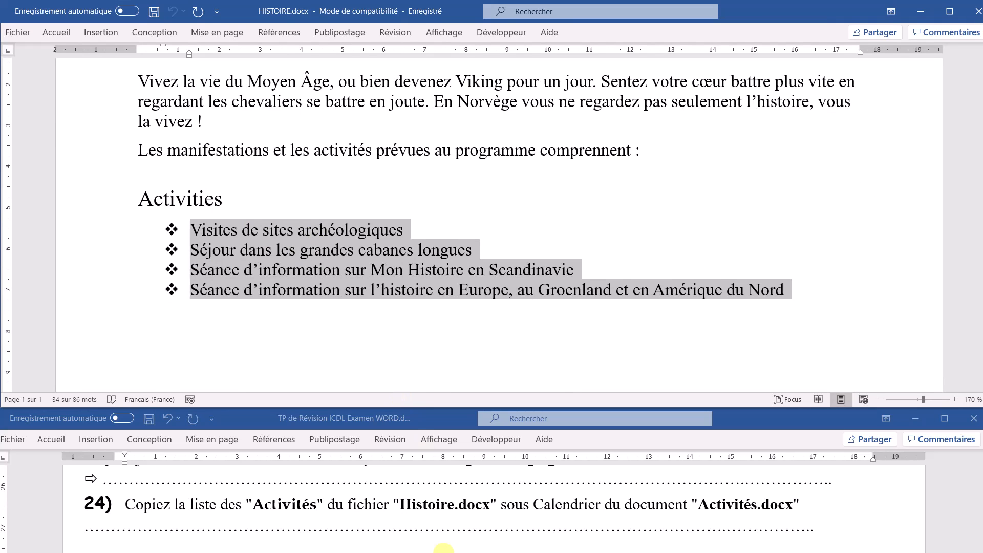
key("super")
mouse_move(371, 546)
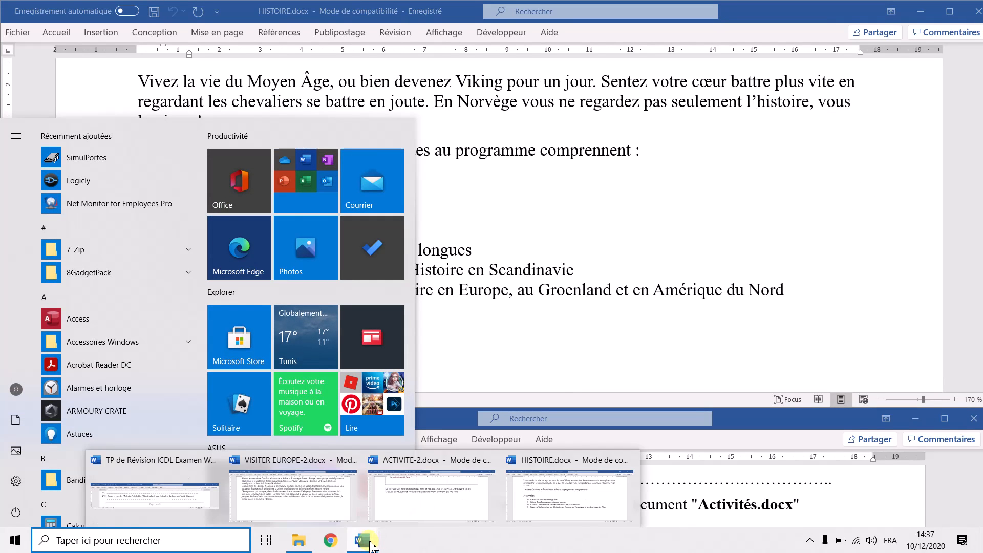
left_click(443, 498)
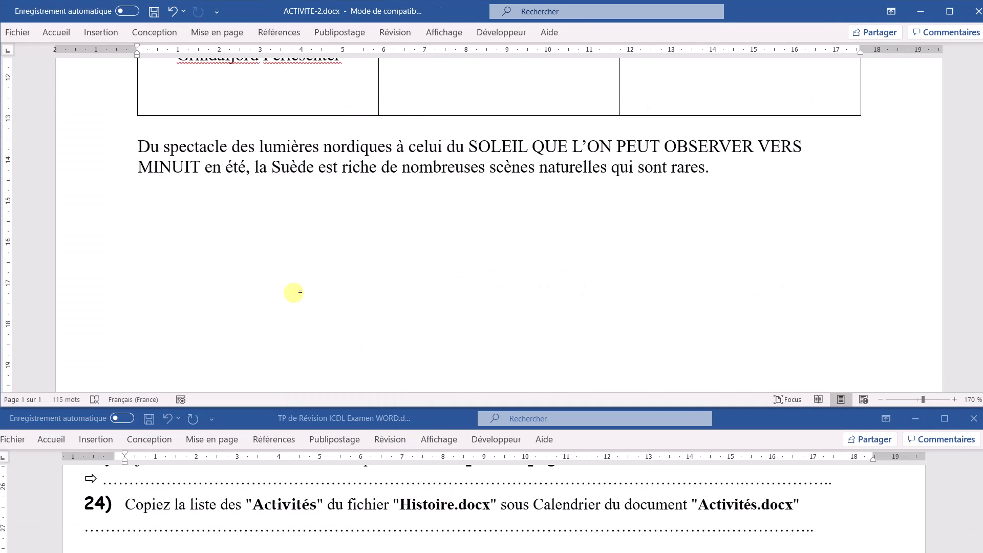
scroll(264, 262, "up", 5)
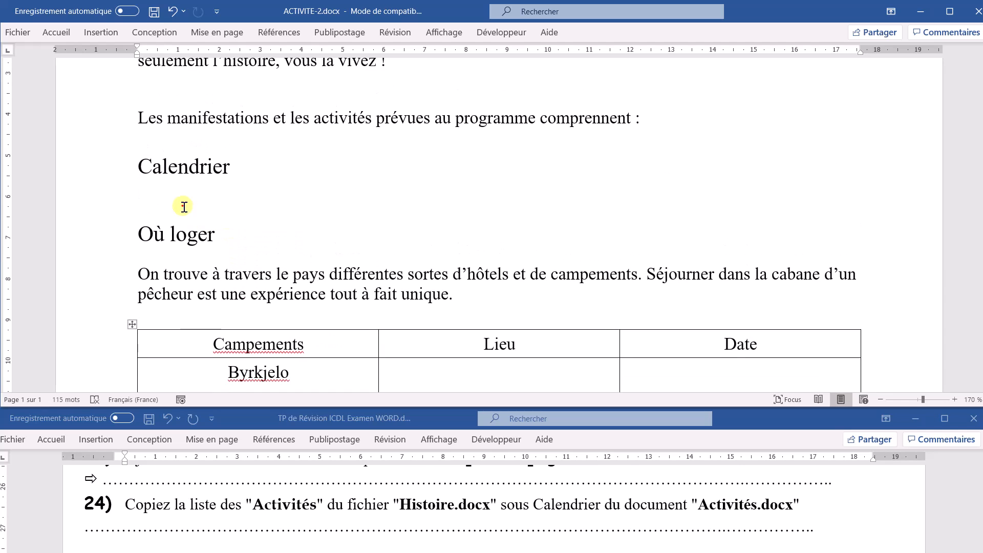
key("ctrl+v")
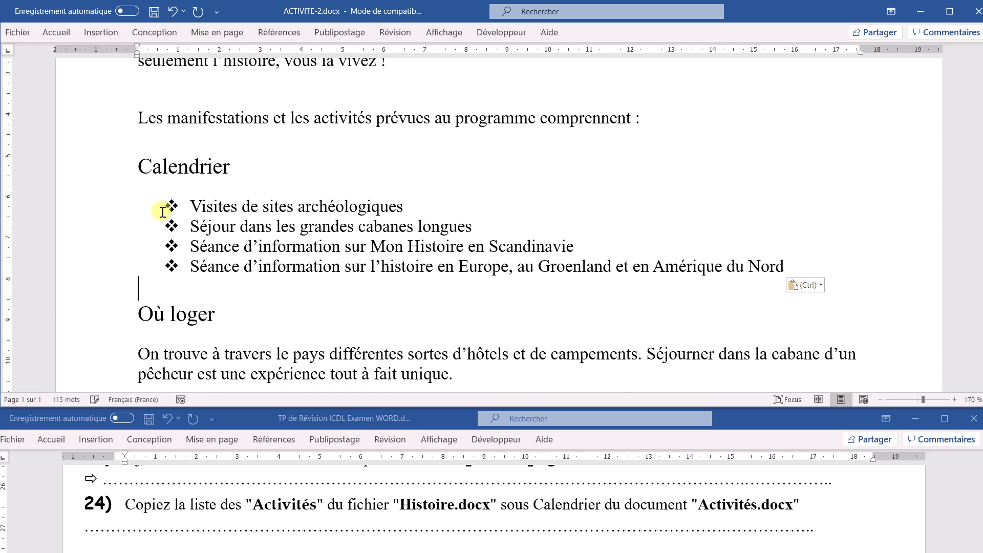
key("ctrl+s")
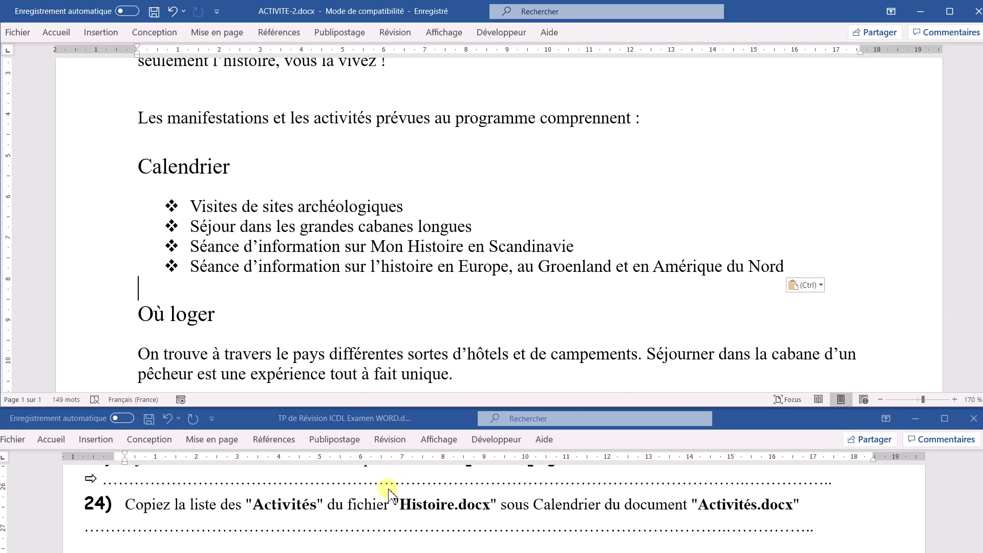
Look through the exercise document for the tasks that follow exercise 24.
left_click(371, 520)
scroll(306, 535, "down", 1)
scroll(306, 535, "down", 3)
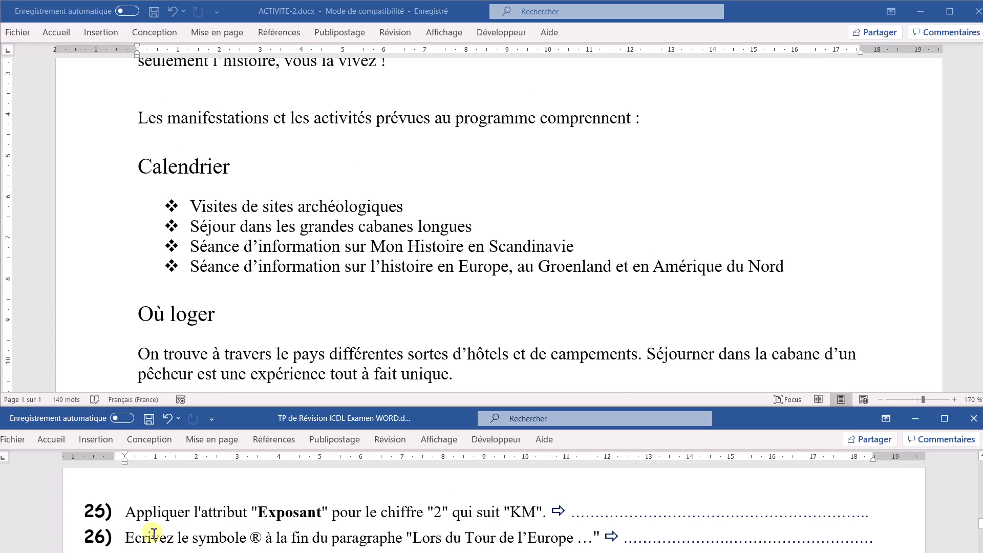
scroll(153, 532, "up", 3)
scroll(154, 534, "down", 2)
scroll(153, 534, "down", 4)
scroll(152, 528, "up", 4)
scroll(153, 523, "down", 3)
left_click(178, 516)
scroll(189, 519, "down", 2)
scroll(192, 520, "up", 2)
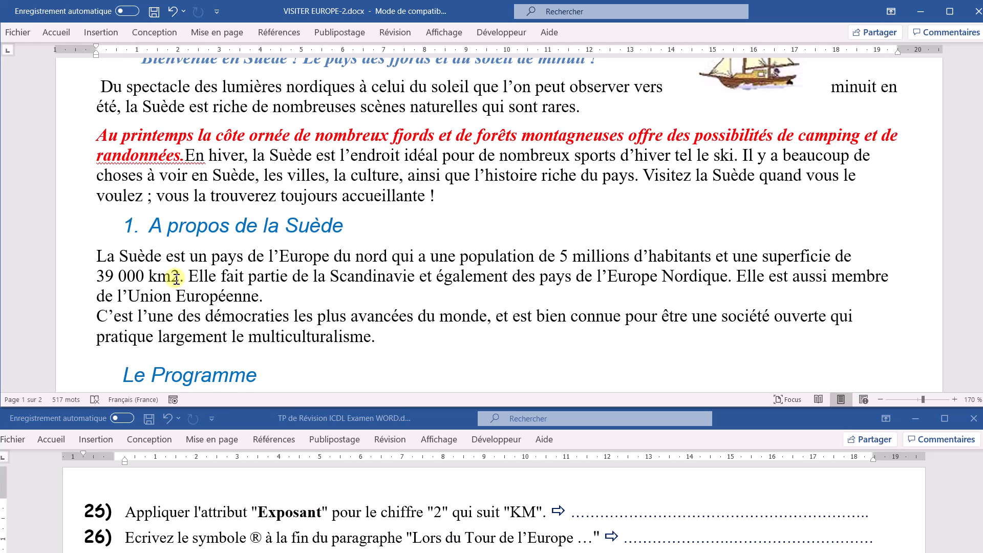
Apply superscript to the 2 after "39 000 km" in the A propos de la Suède section of VISITER EUROPE-2.docx.
left_click_drag(177, 277, 181, 282)
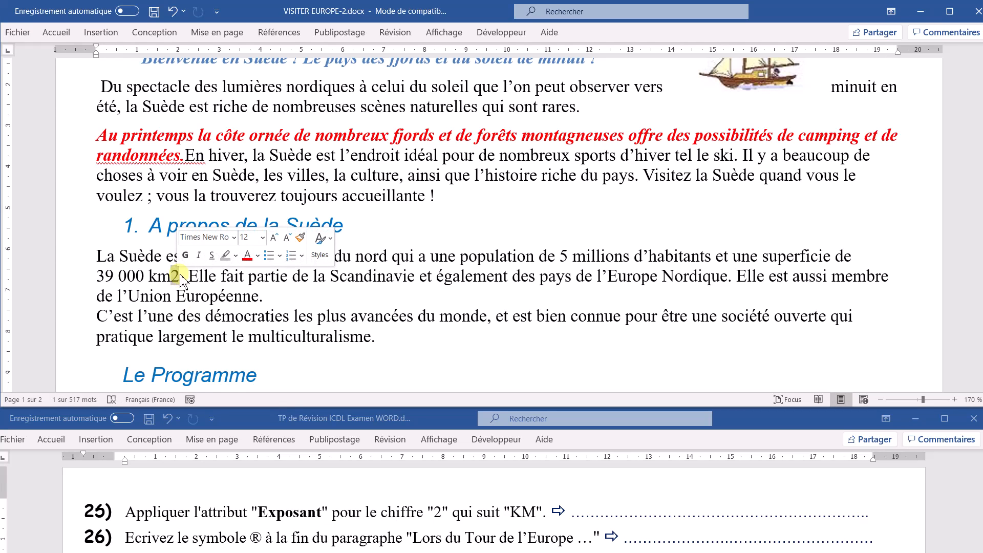
left_click(54, 35)
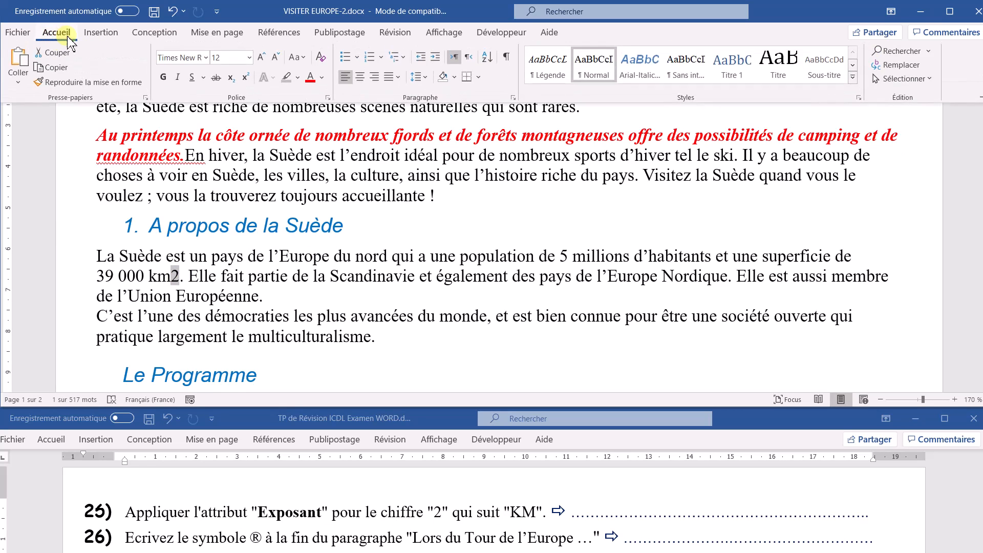
left_click(249, 78)
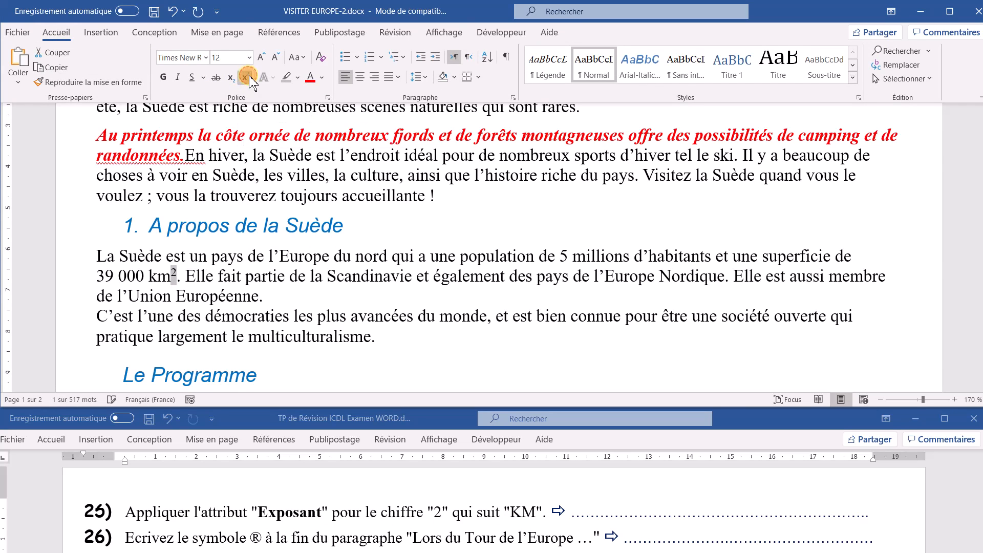
Insert the ® symbol before the final period of the "le sud de l'Europe" text under Programmes Touristiques Etendus.
left_click(220, 545)
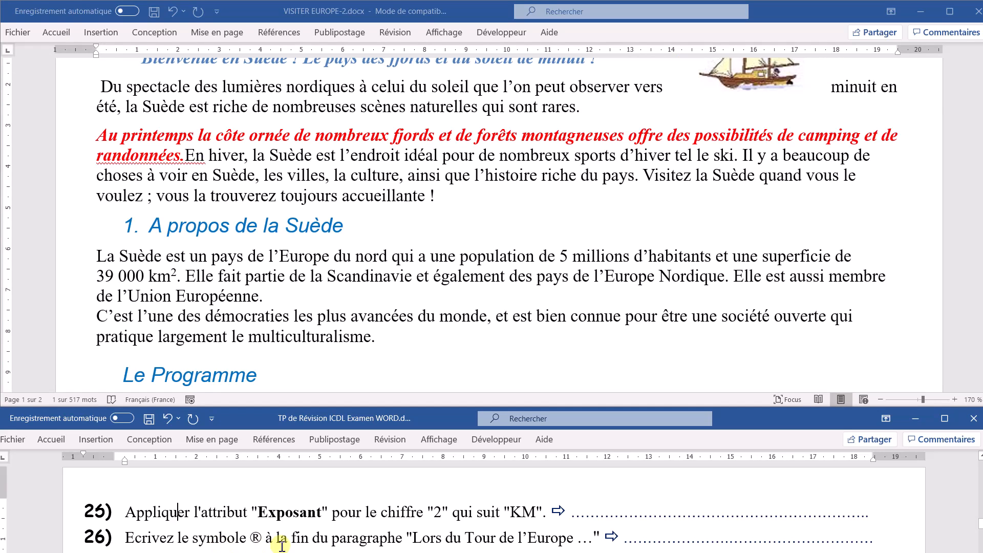
scroll(284, 547, "down", 2)
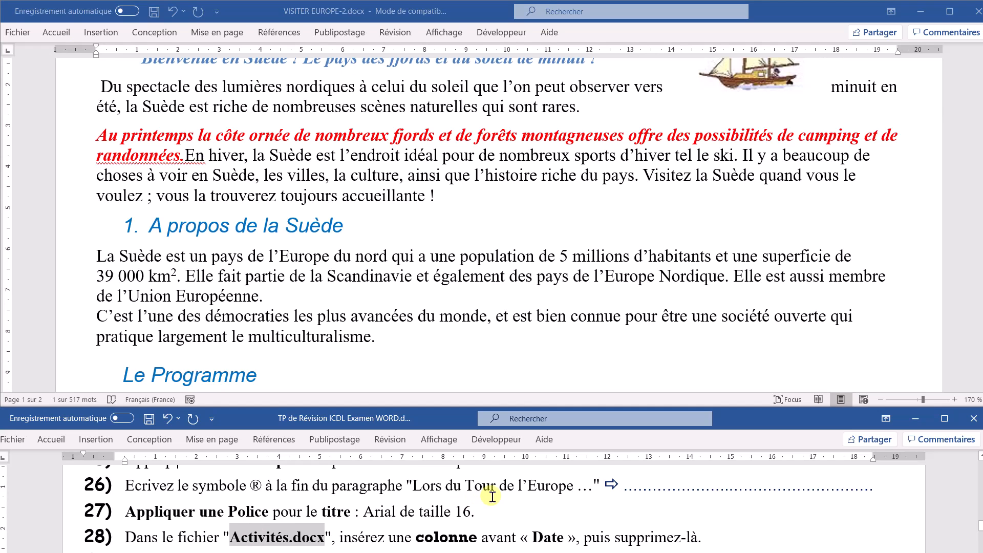
scroll(268, 256, "down", 10)
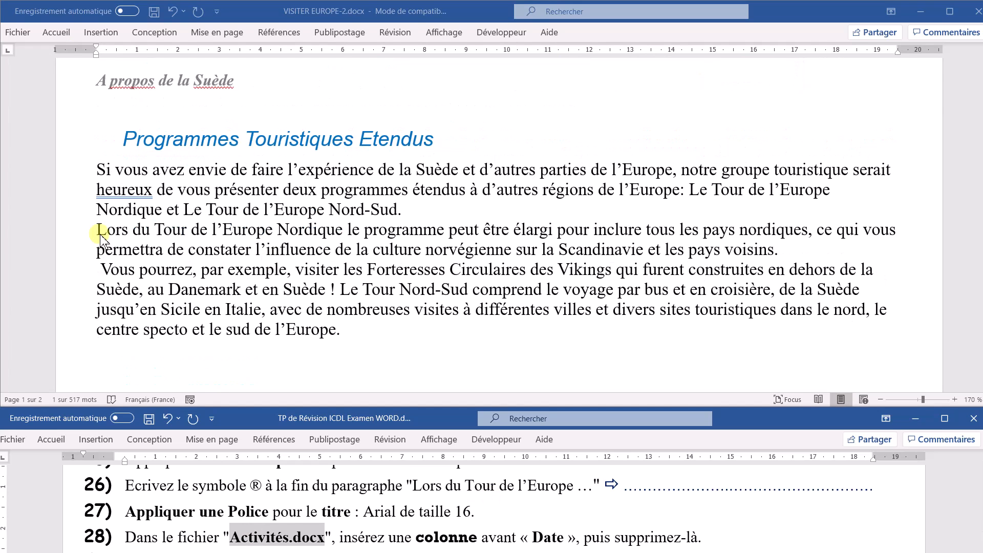
left_click(340, 331)
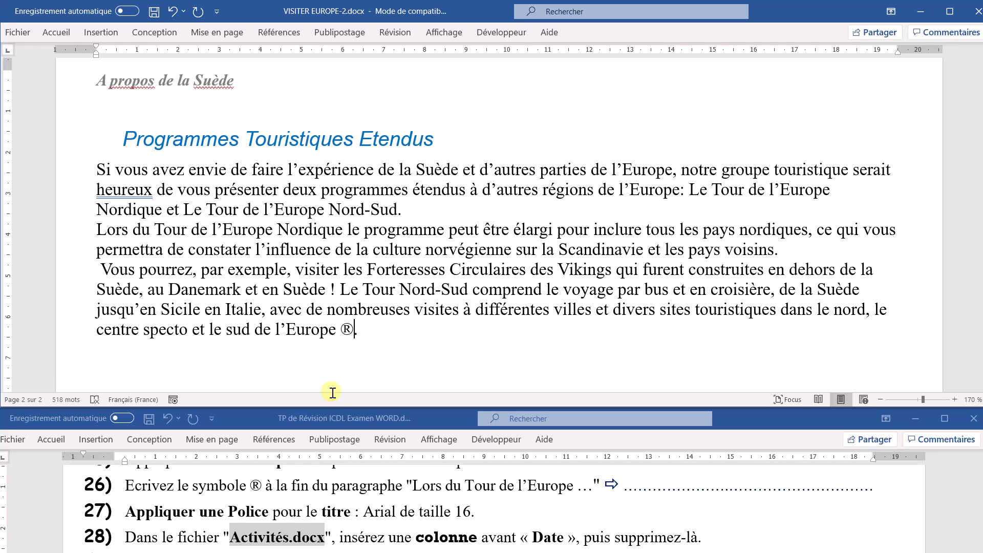
Set the title "Bienvenue en Suède ! Le pays des fjords et du soleil de minuit !" to Arial, size 16.
left_click(256, 521)
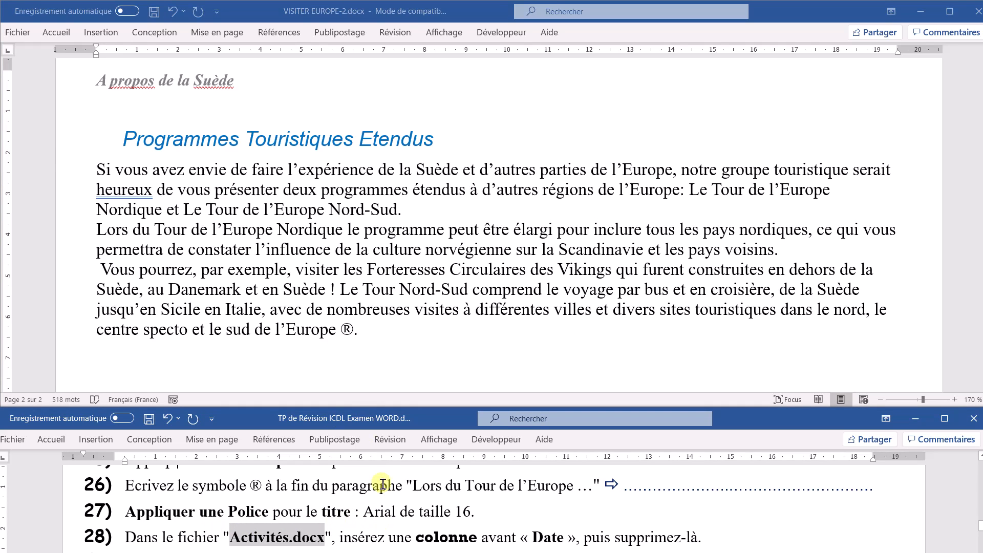
scroll(305, 268, "up", 15)
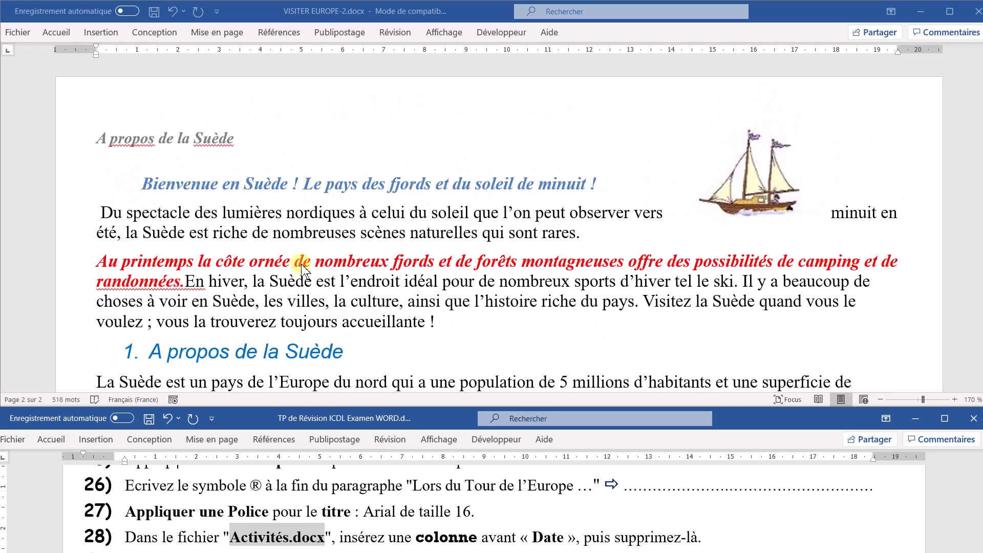
left_click(74, 190)
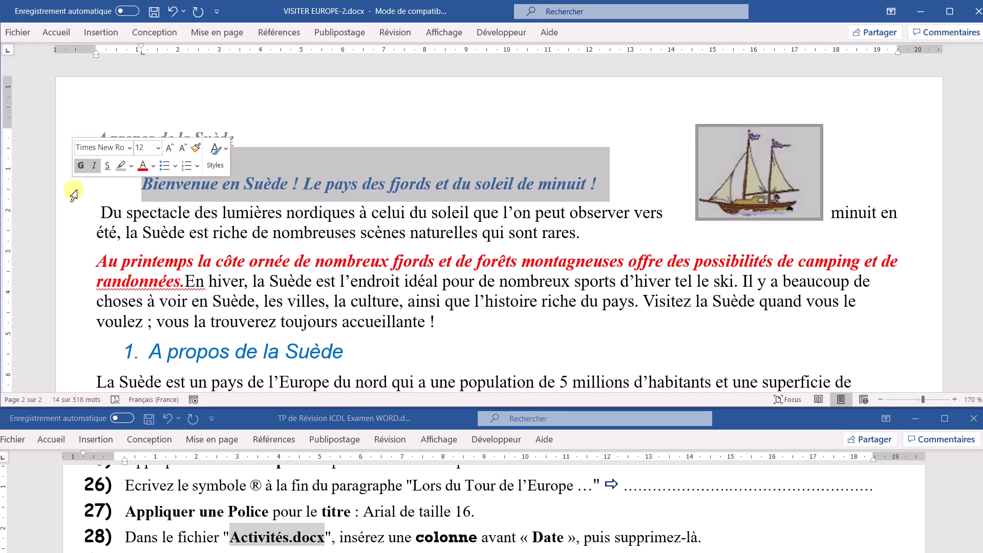
left_click(56, 32)
left_click(180, 57)
type("Arial")
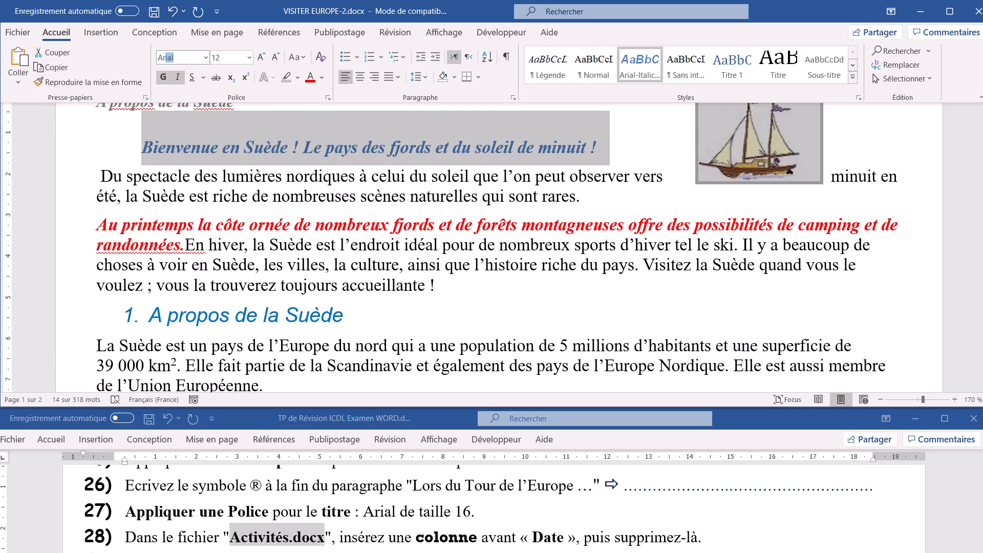
key("Return")
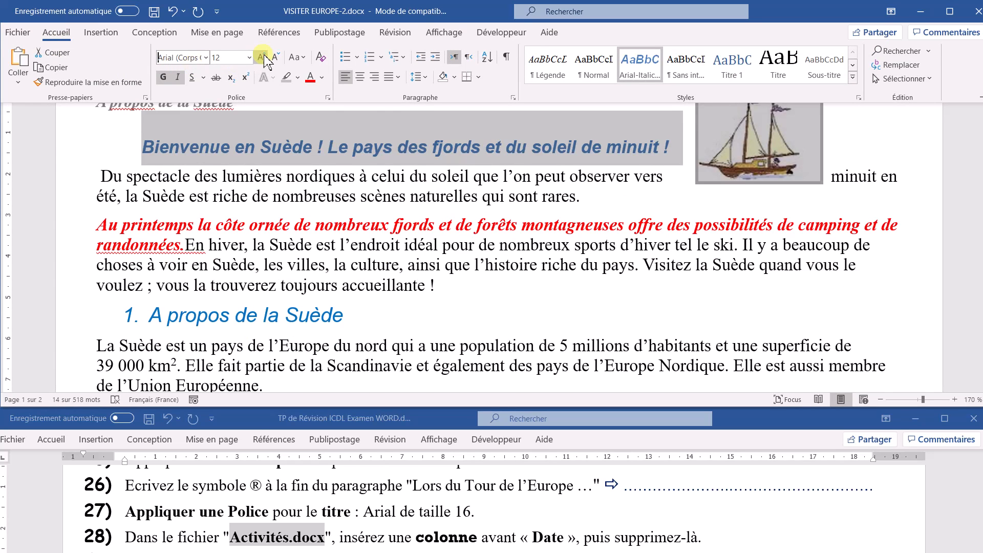
left_click(262, 58)
left_click(262, 57)
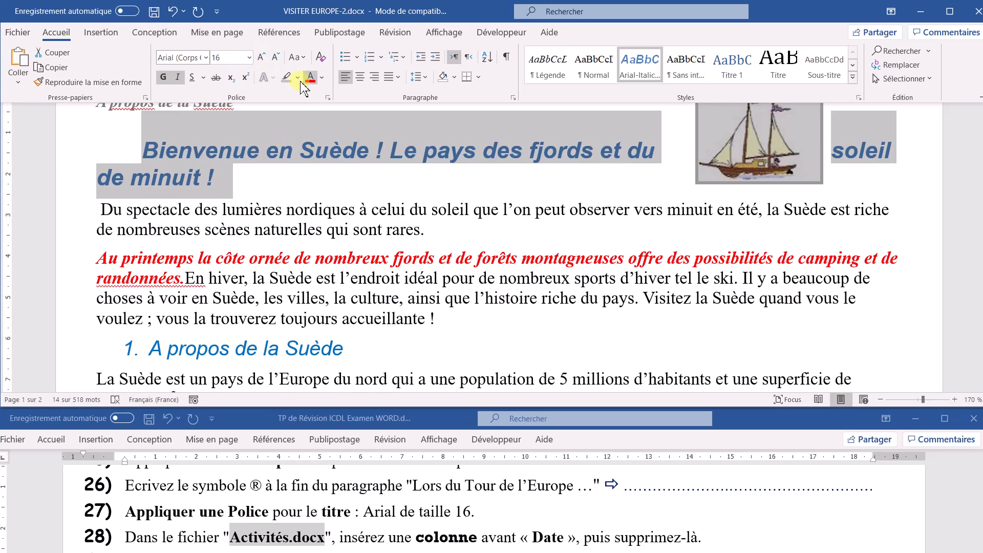
Following exercise 28, insert an empty column before Date in the Campements table of ACTIVITE-2.docx.
left_click(241, 517)
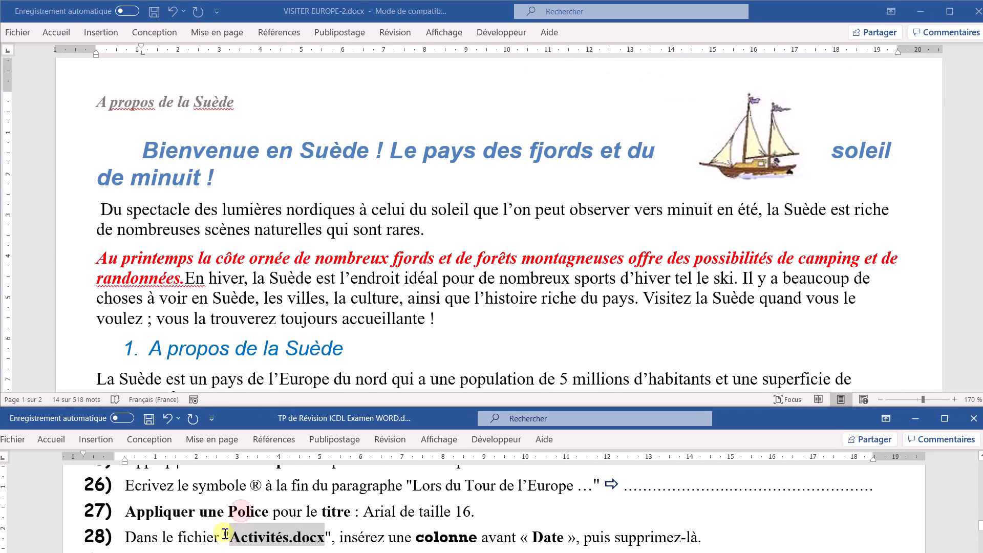
scroll(307, 538, "down", 1)
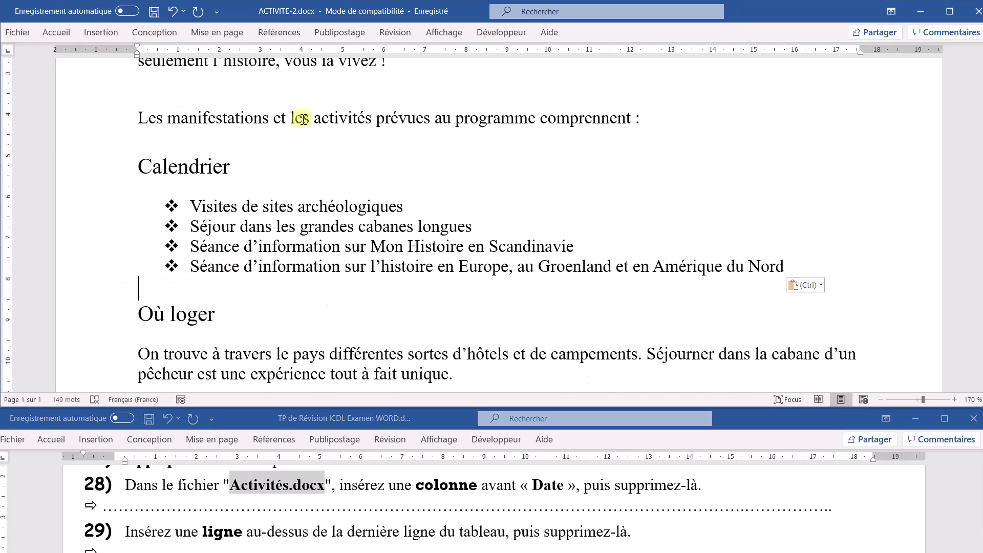
scroll(295, 182, "down", 3)
scroll(296, 182, "down", 3)
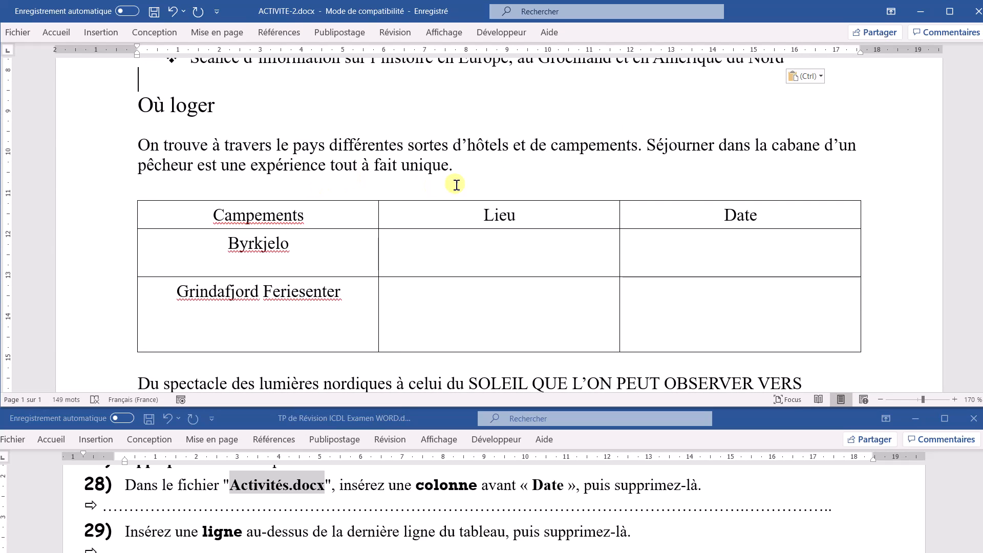
left_click(707, 215)
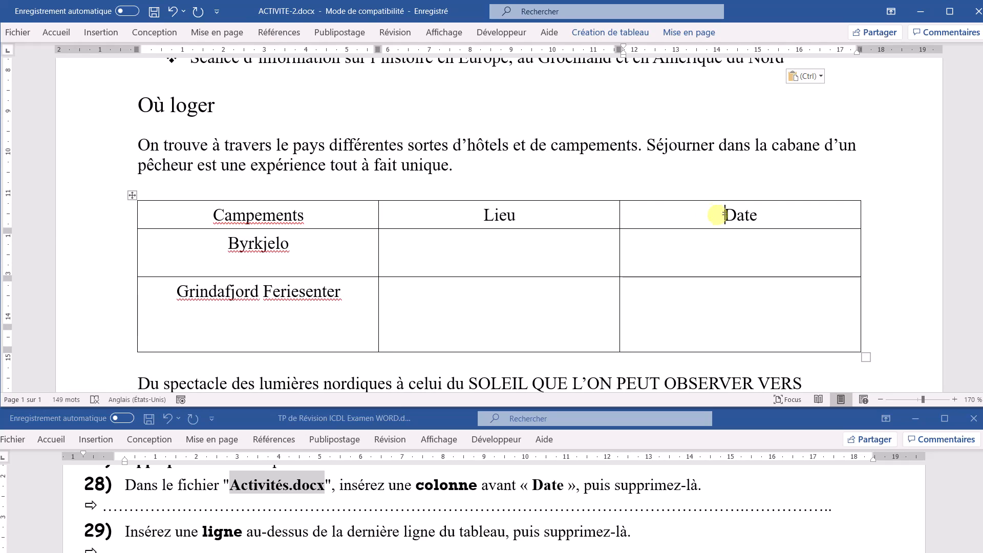
mouse_move(620, 198)
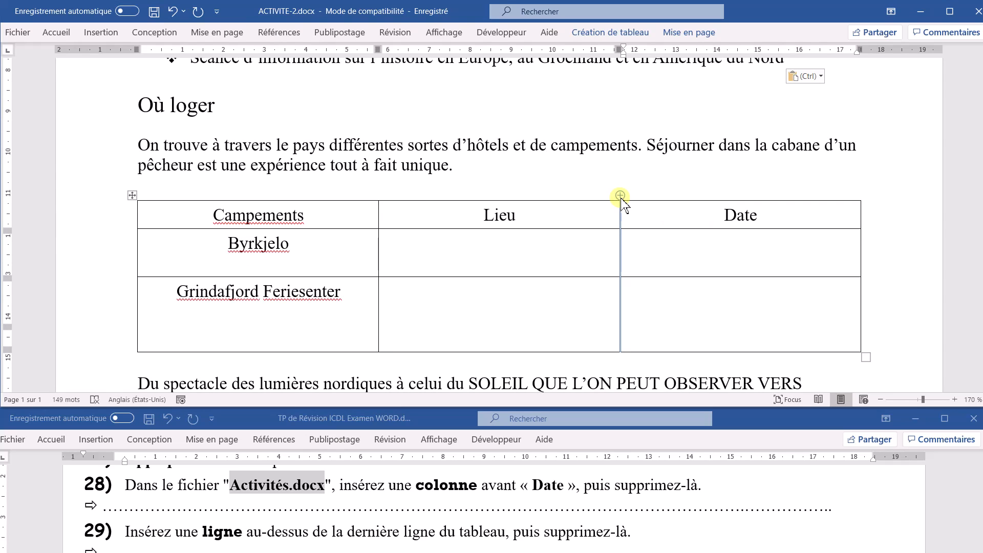
left_click(620, 197)
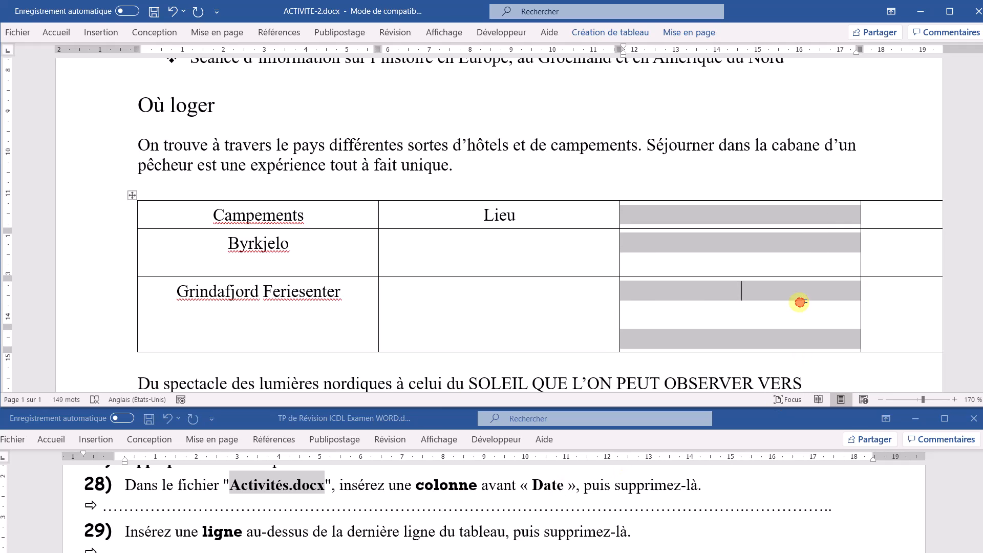
left_click(799, 302)
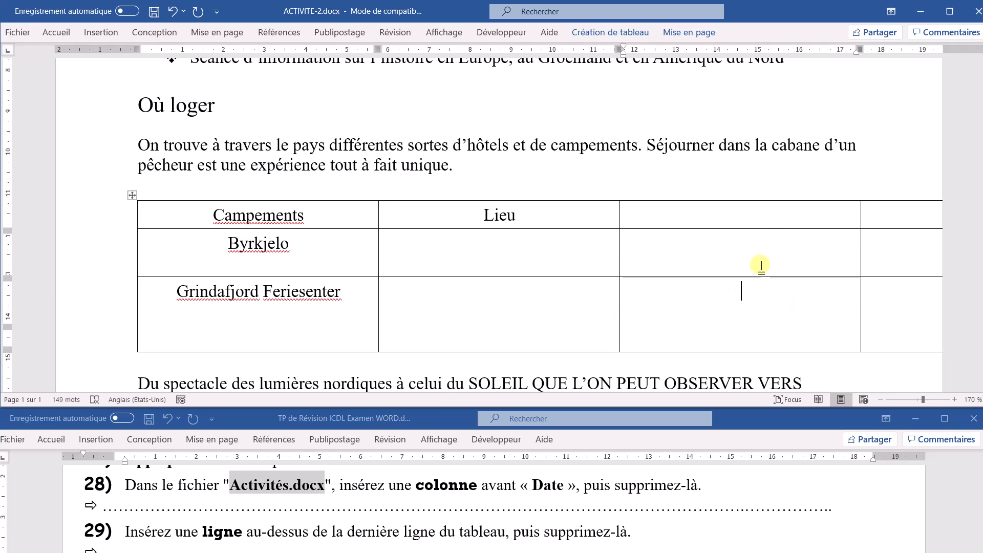
Delete the empty column between Lieu and Date from the Campements table.
left_click(758, 200)
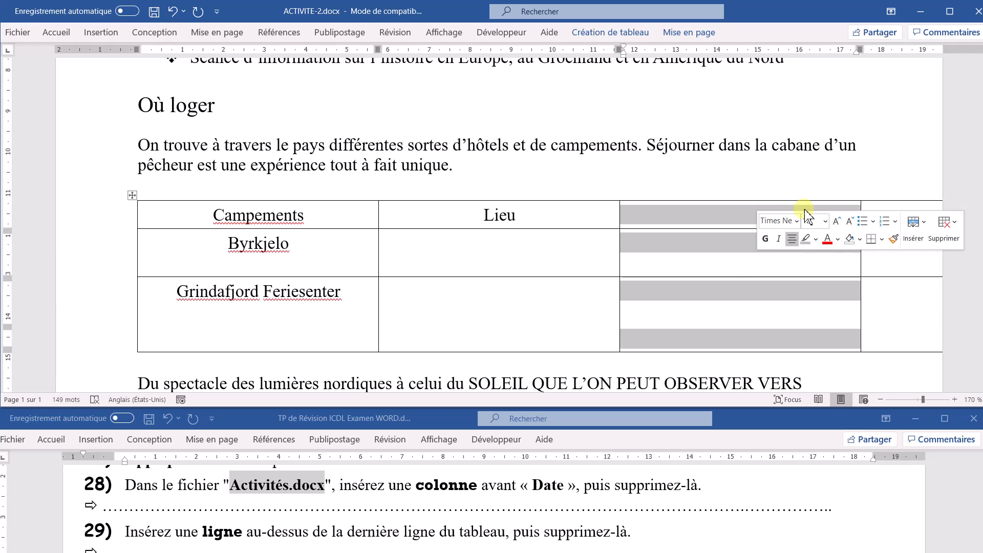
left_click(943, 230)
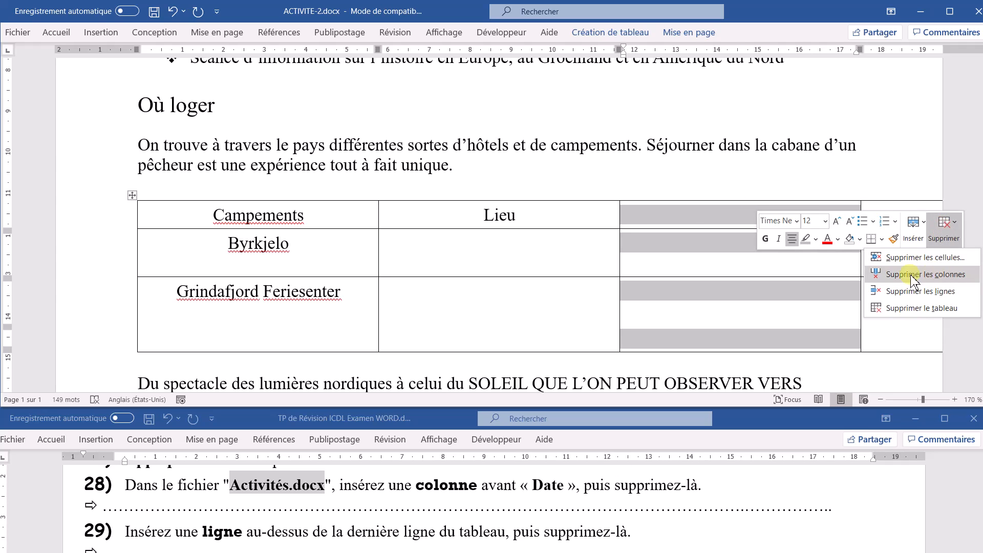
right_click(681, 216)
right_click(681, 216)
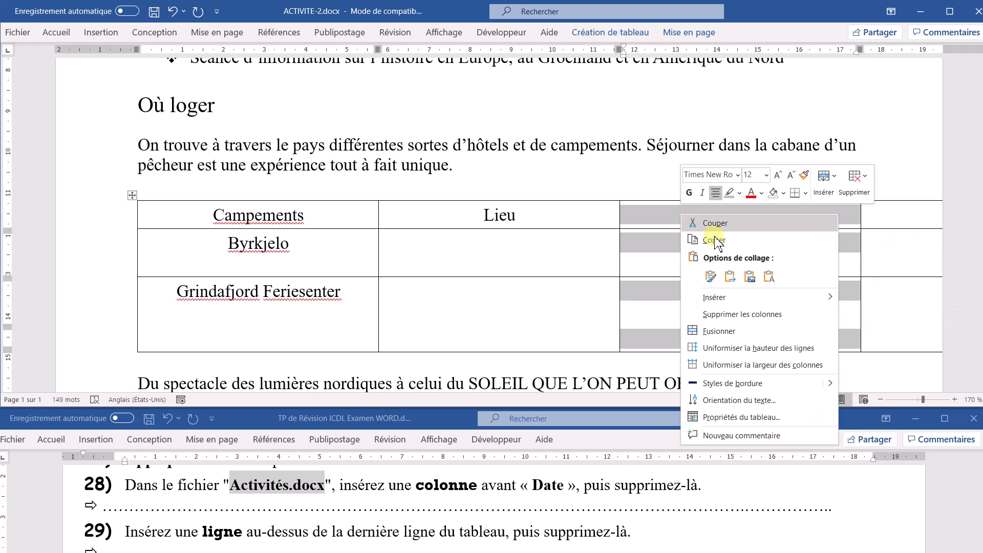
left_click(763, 314)
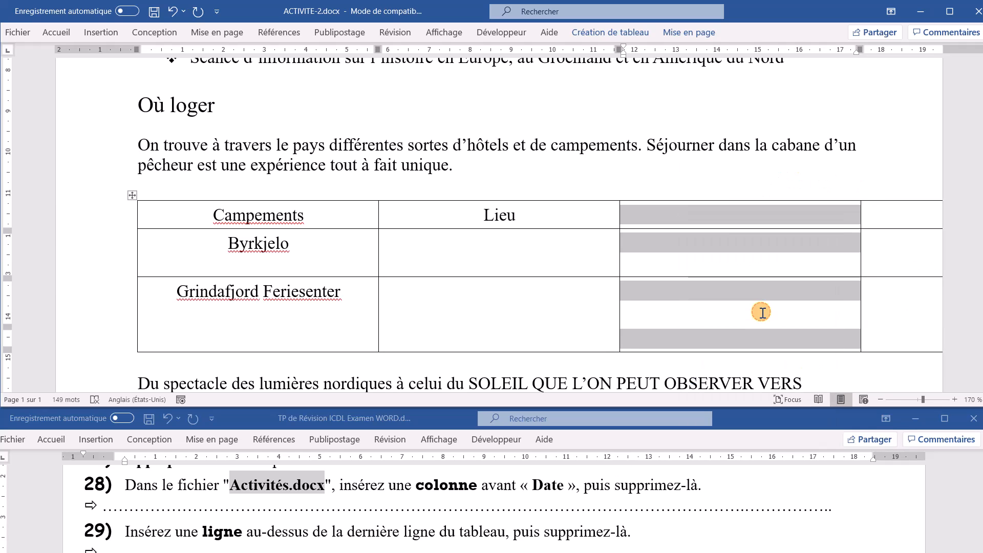
Following exercise 29, insert an empty row above the Grindafjord Feriesenter row of the Campements table.
left_click(201, 532)
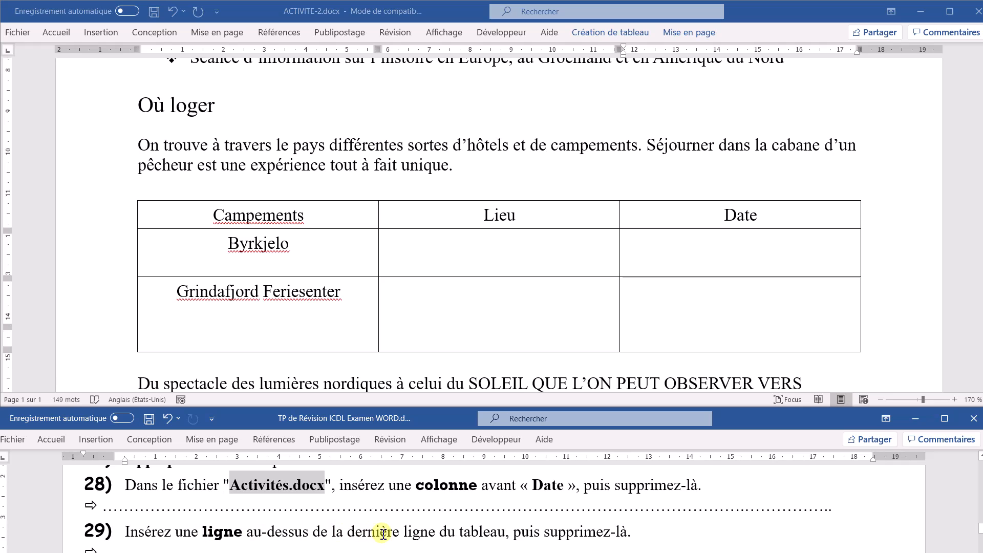
left_click(150, 307)
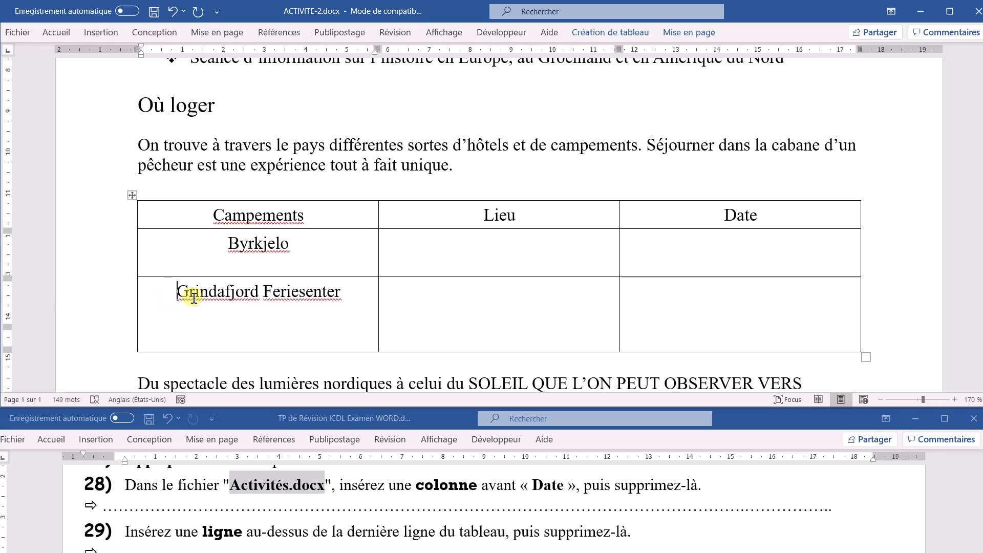
left_click(132, 277)
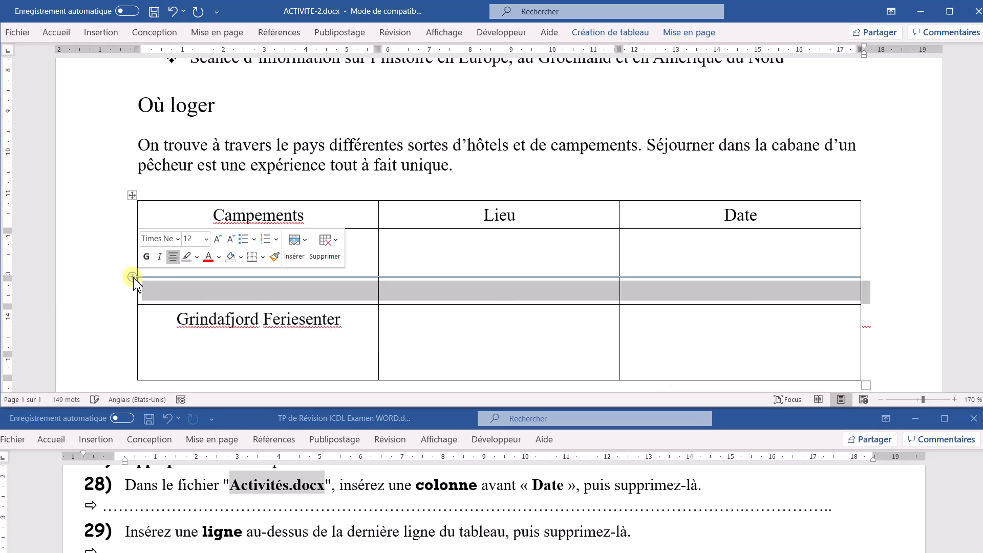
Delete the empty row above the Grindafjord Feriesenter row of the Campements table.
left_click(102, 295)
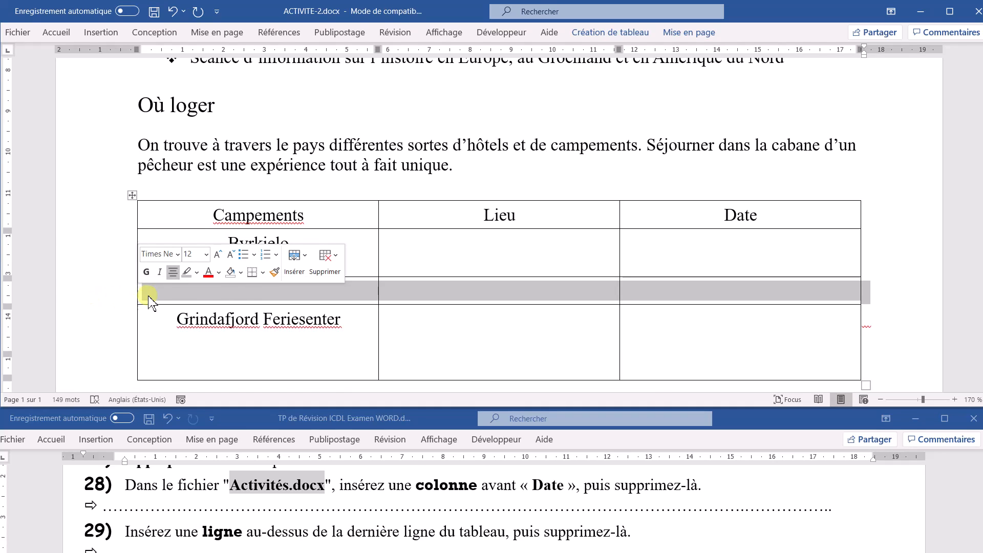
left_click(317, 274)
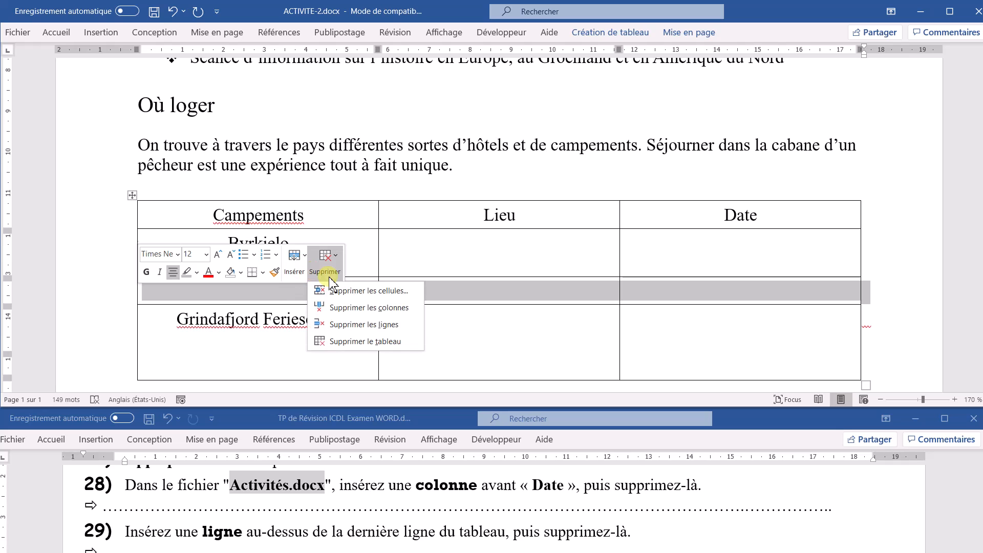
left_click(374, 326)
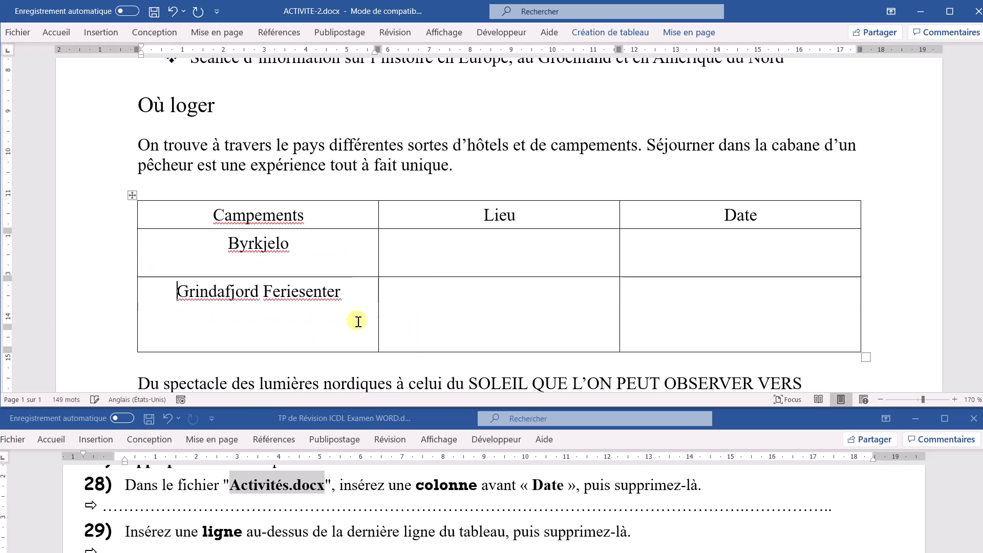
Following exercise 30, set the height of the Campements table's header row to 1 cm.
left_click(232, 537)
scroll(228, 537, "down", 1)
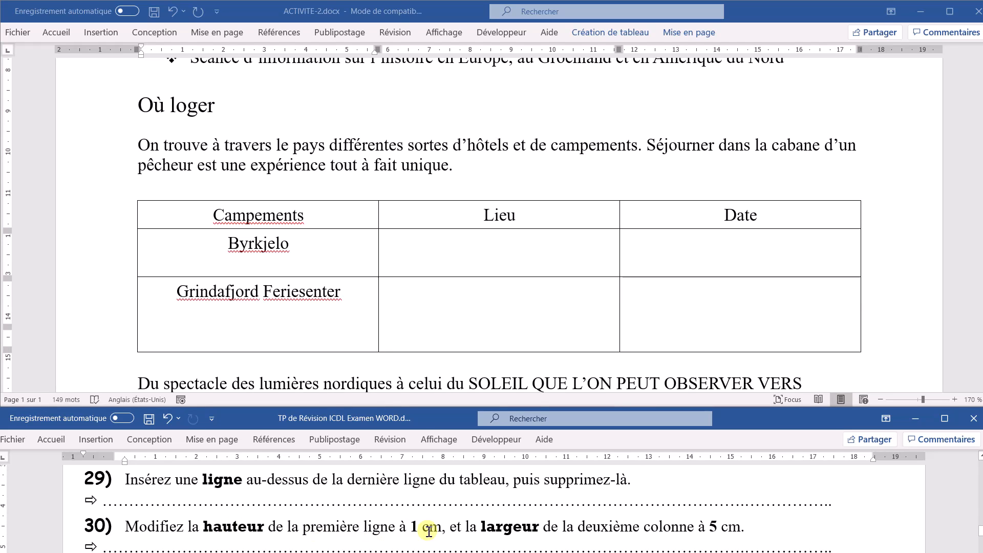
left_click(79, 220)
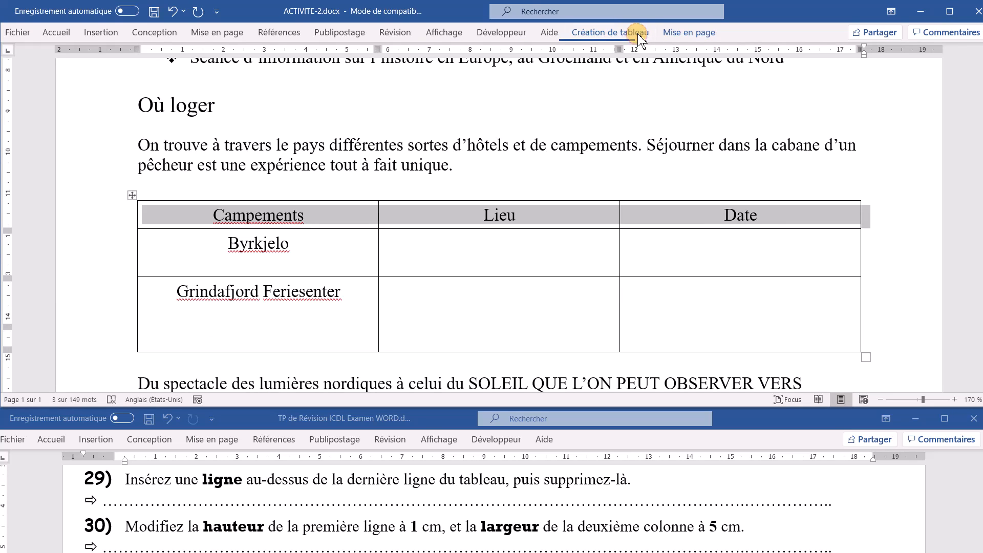
left_click(638, 35)
left_click(679, 33)
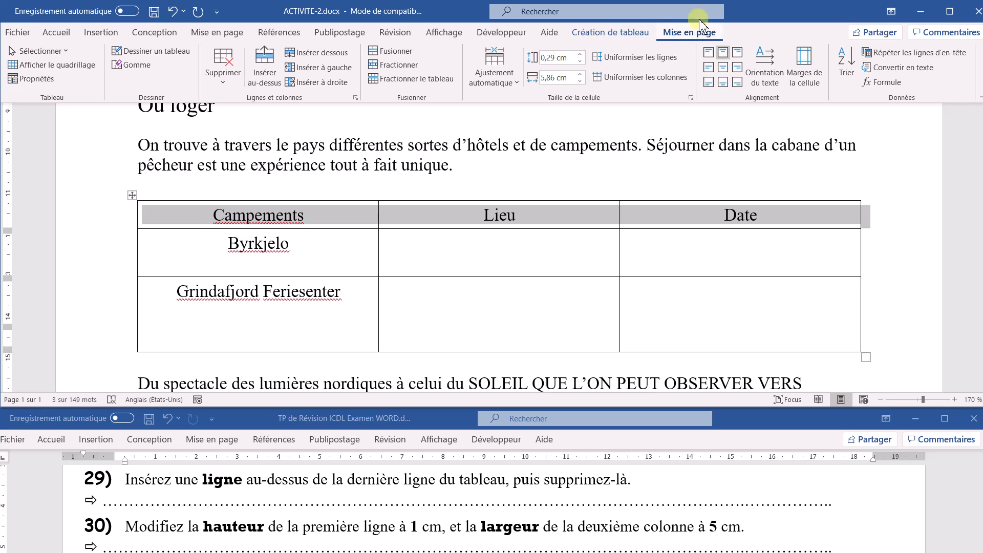
left_click(580, 54)
left_click(580, 54)
left_click(580, 54)
left_click(580, 54)
left_click(580, 54)
left_click(580, 54)
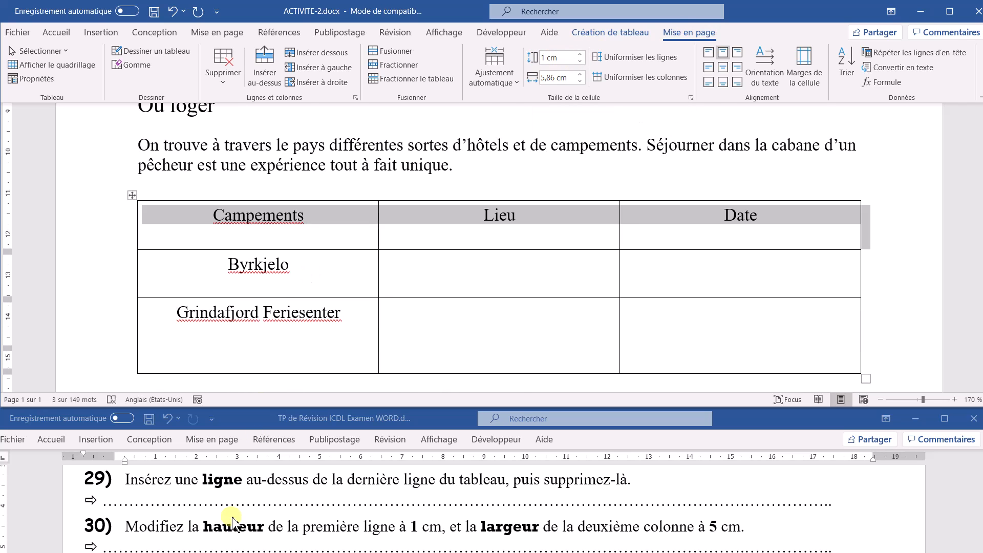
Set the width of the table's second column, Lieu, to 5 cm.
left_click(220, 535)
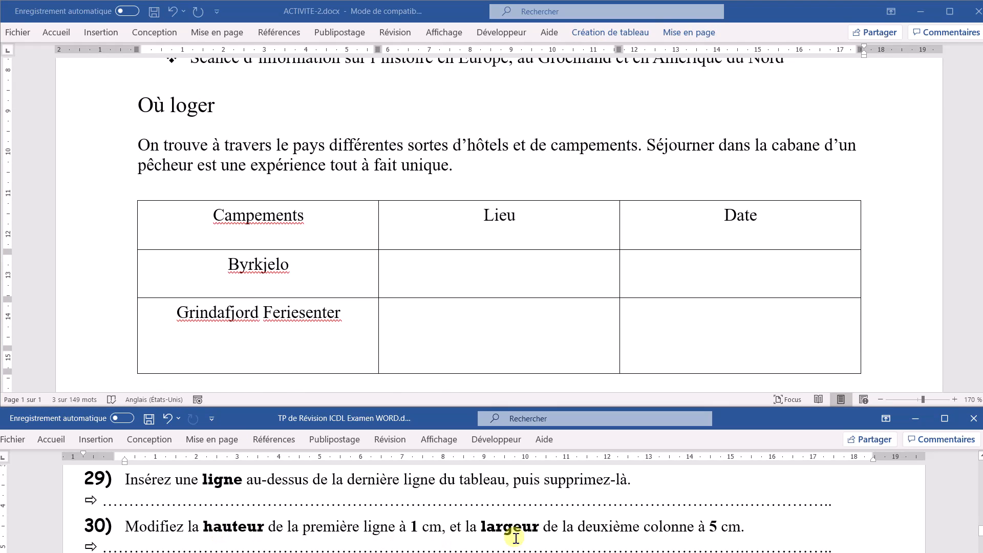
left_click(529, 199)
left_click(529, 199)
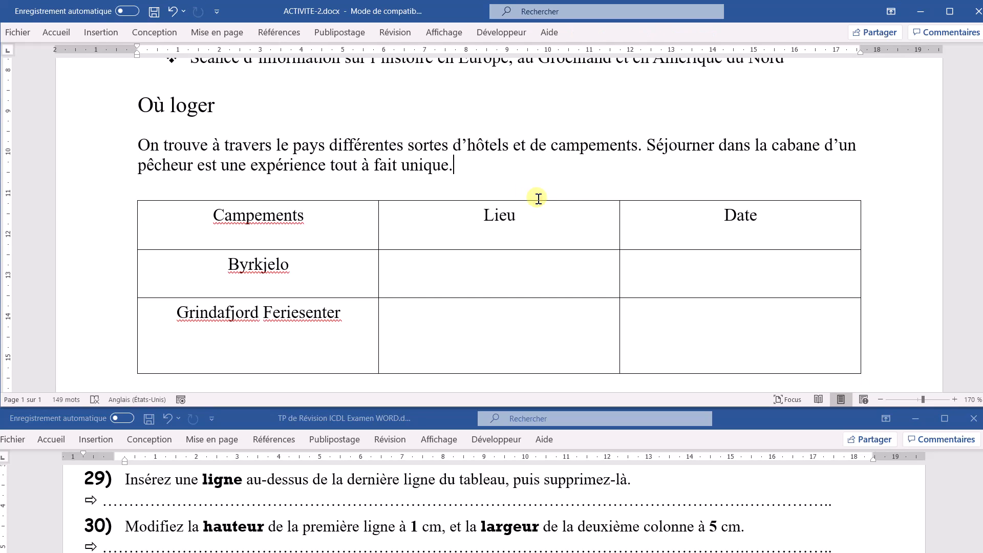
left_click(542, 202)
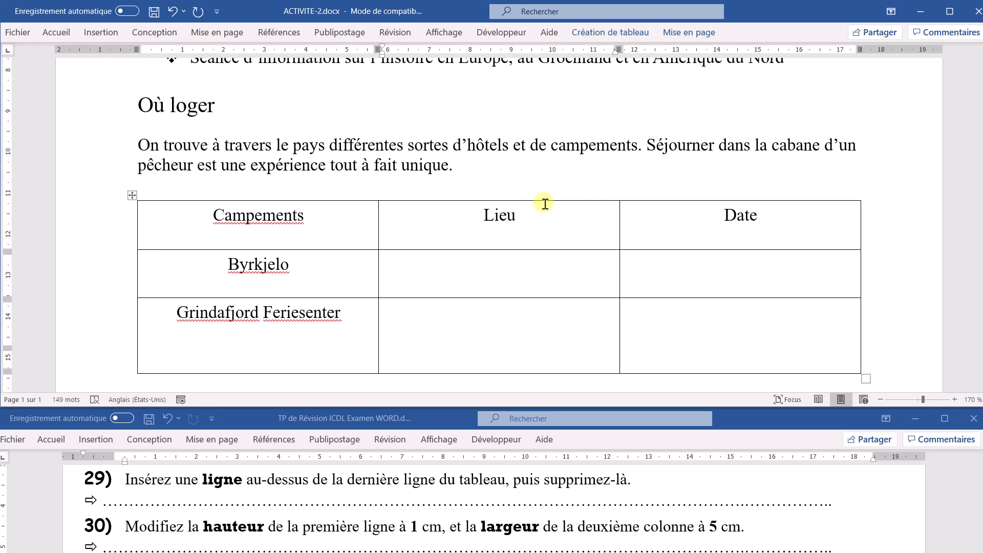
left_click(546, 200)
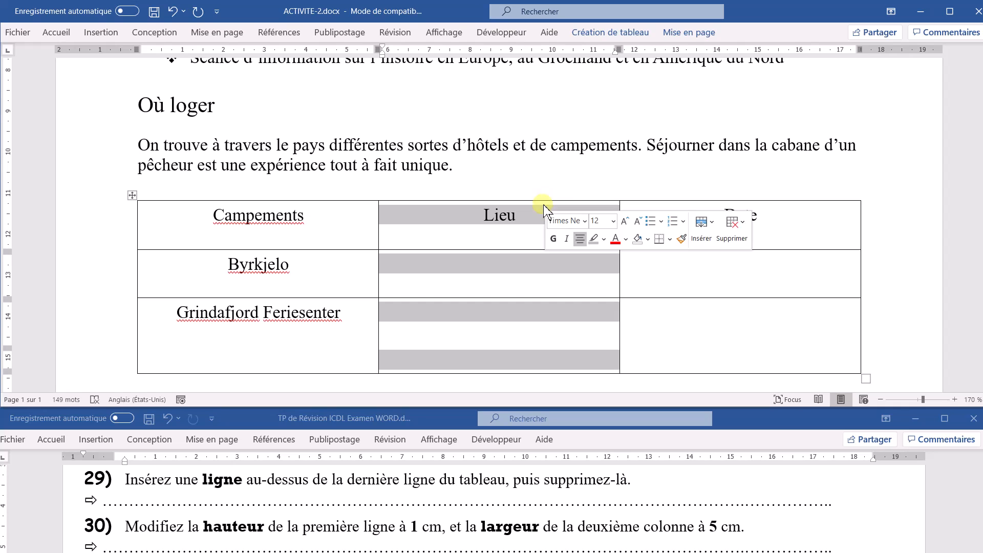
left_click(689, 33)
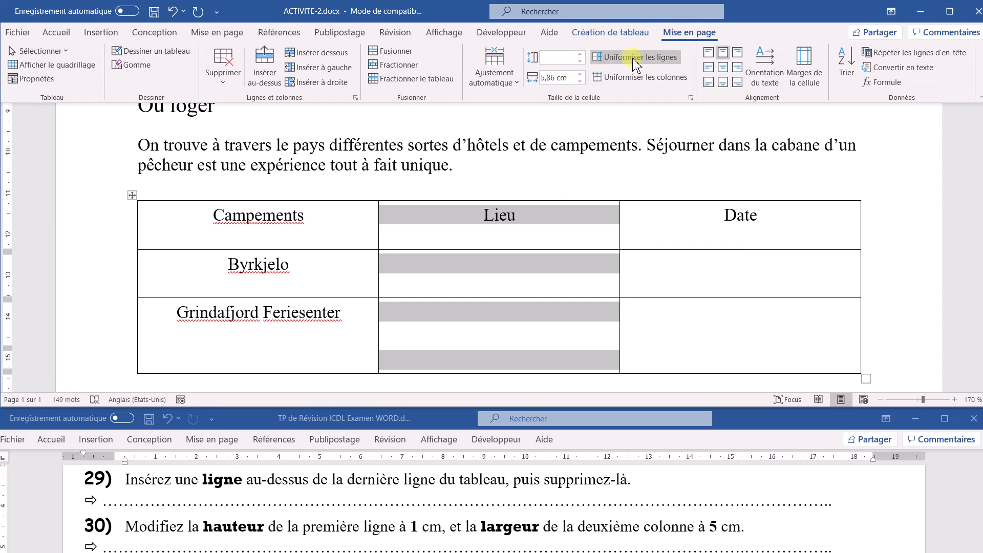
left_click(580, 81)
left_click(581, 81)
left_click(580, 80)
left_click(582, 81)
left_click(582, 81)
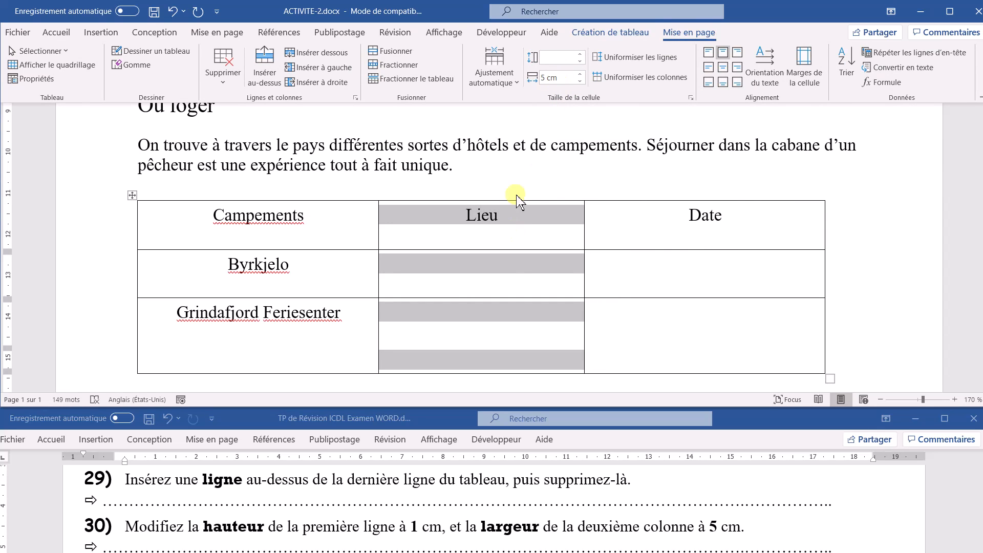
left_click(644, 251)
left_click(628, 287)
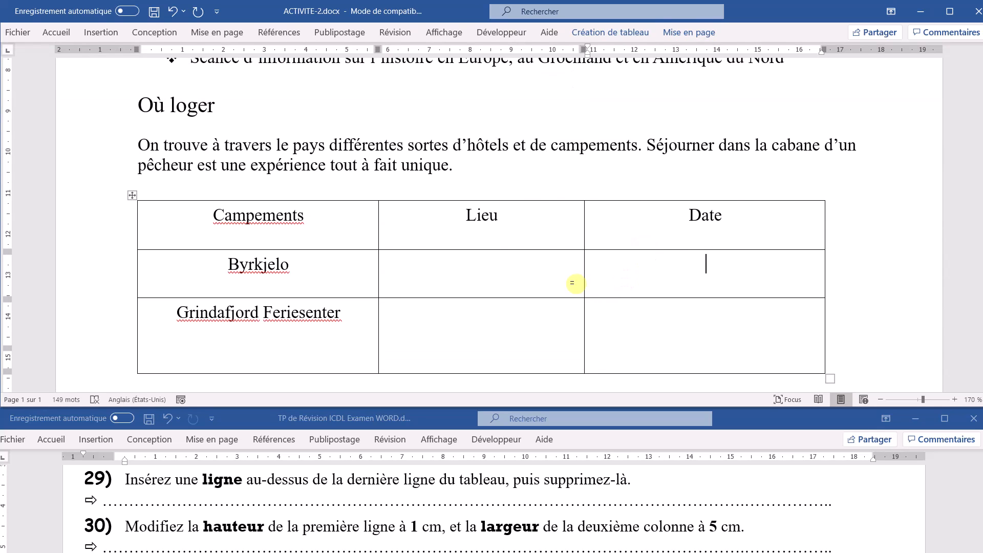
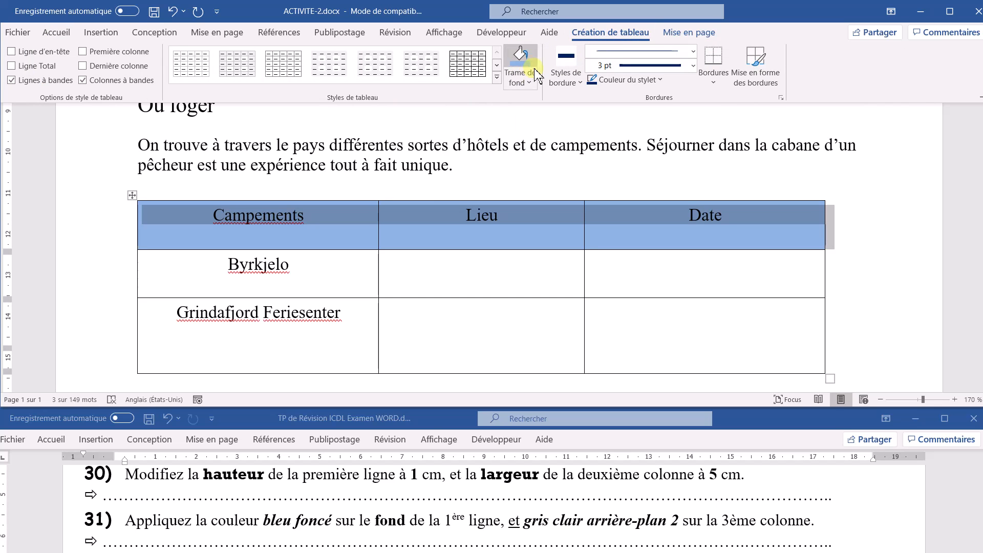
Following exercise 32, apply red borders of type Tous to the whole Campements table through Bordure et trame.
left_click(289, 525)
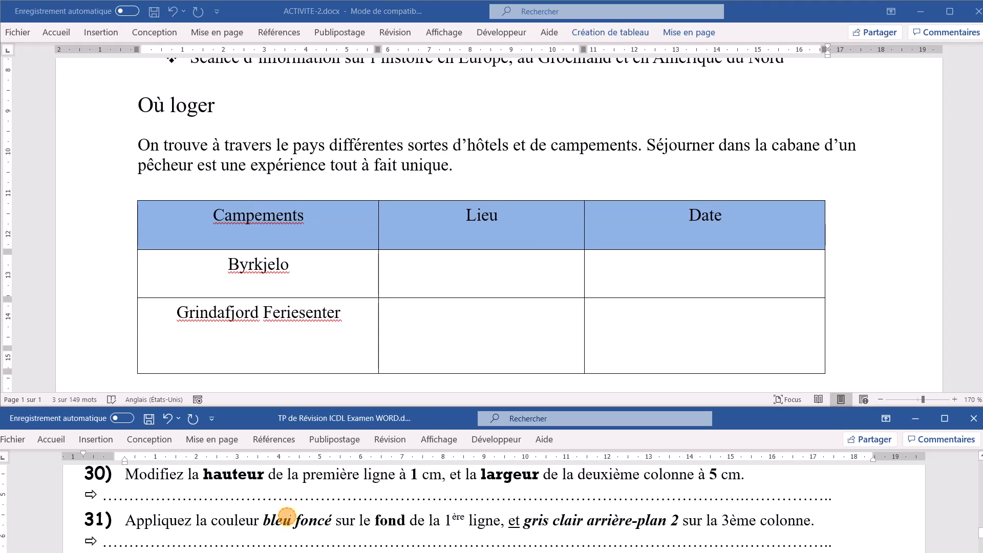
scroll(307, 522, "down", 1)
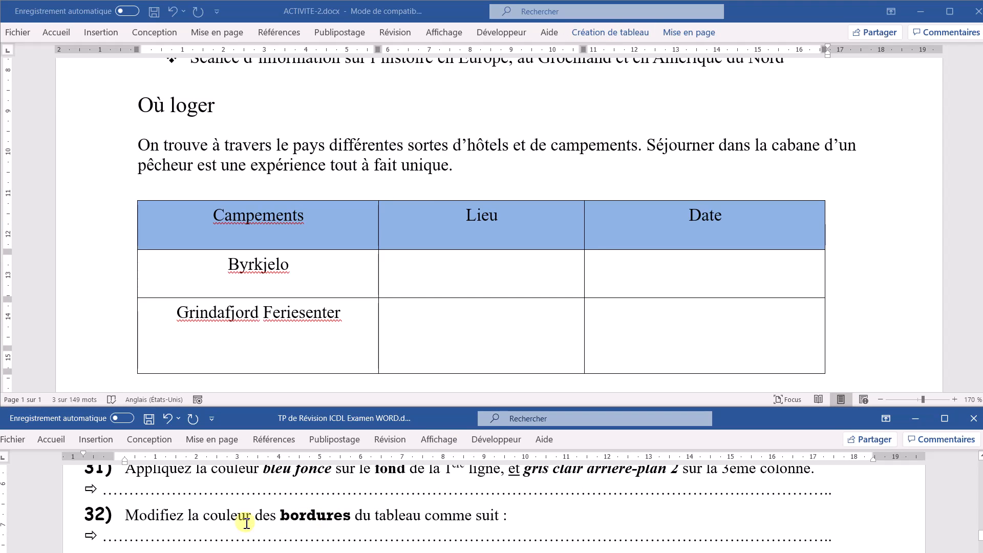
left_click(283, 293)
left_click(232, 280)
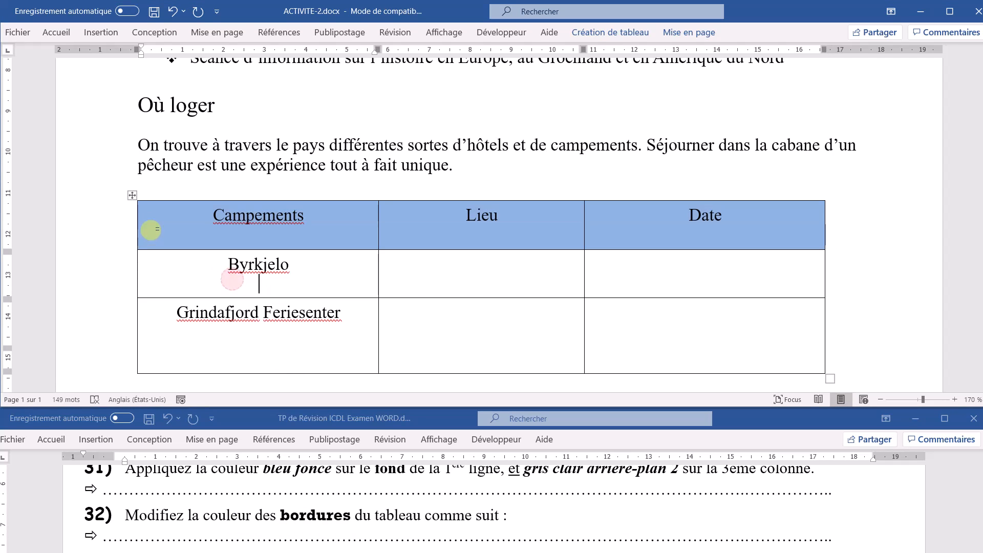
left_click(132, 195)
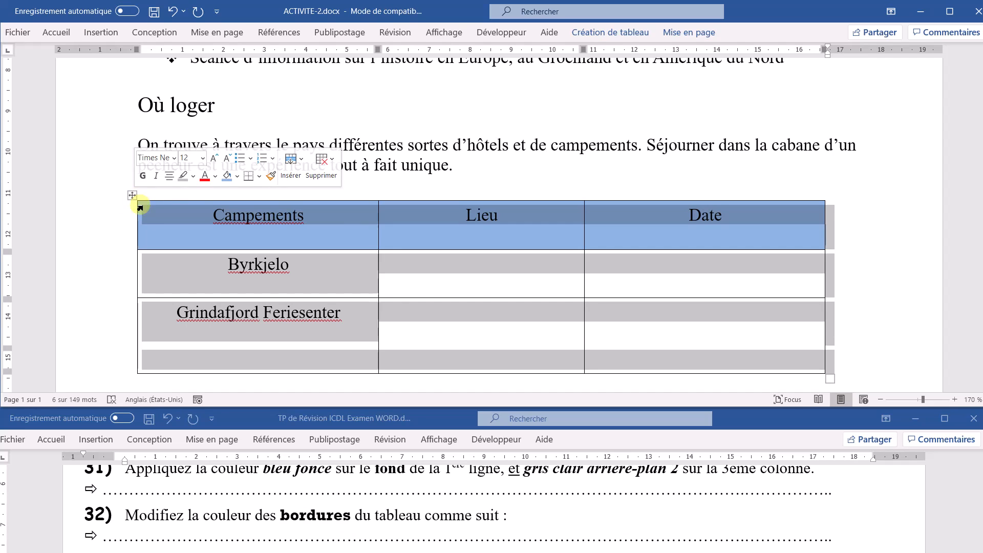
left_click(634, 36)
left_click(712, 83)
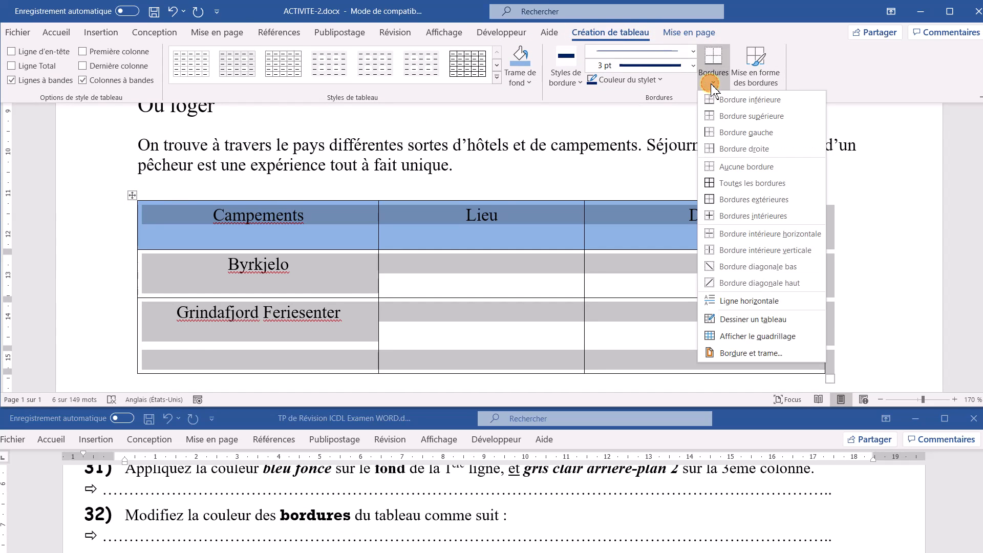
left_click(751, 354)
left_click(333, 190)
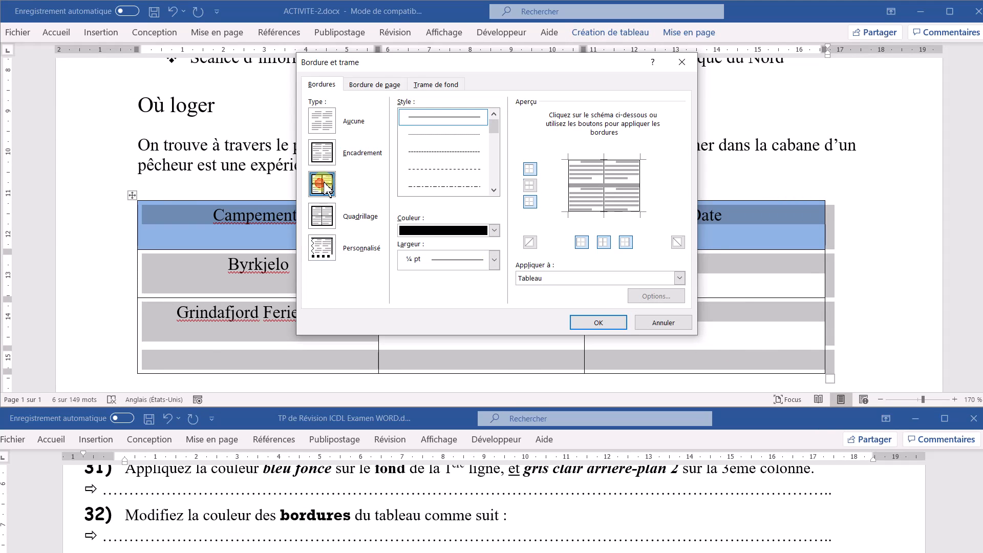
left_click(451, 230)
left_click(415, 362)
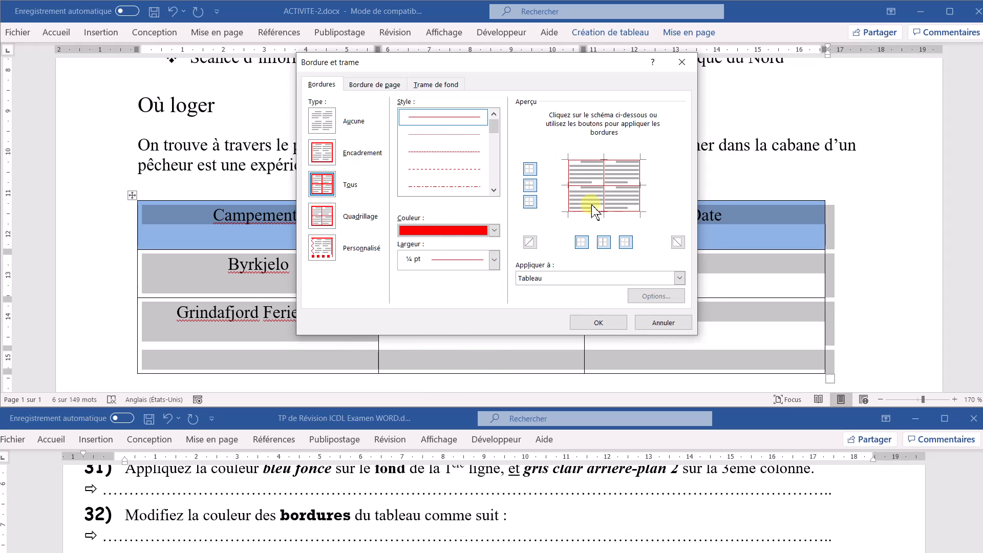
left_click(598, 321)
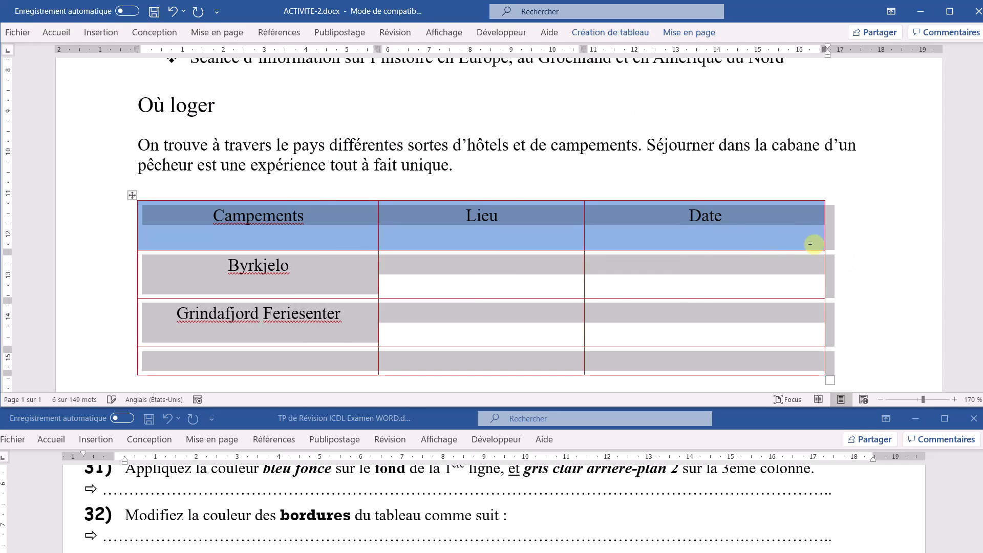
left_click(701, 242)
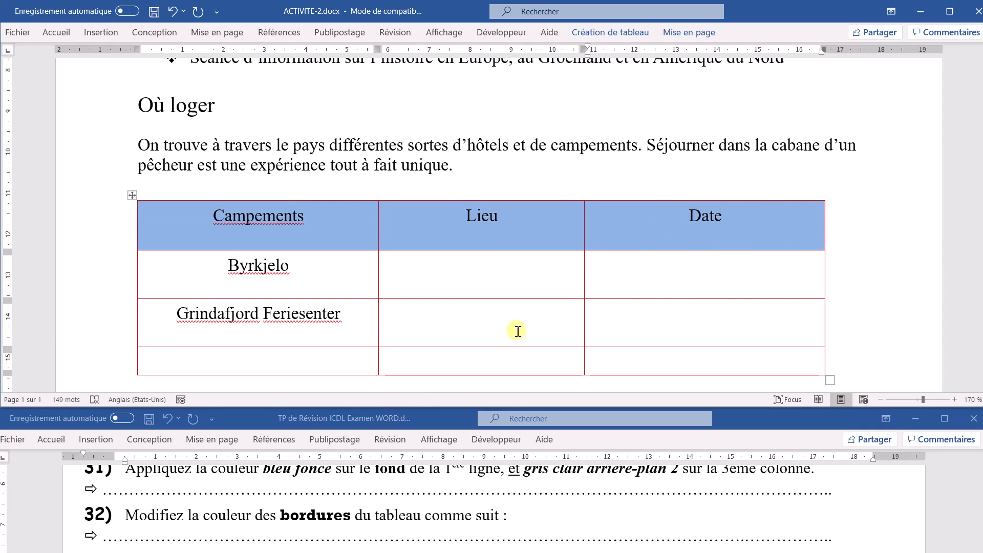
For exercise 33, place the cursor at the end of the "Semaine Viking" title at the start of ACTIVITE-2.docx.
scroll(281, 525, "down", 1)
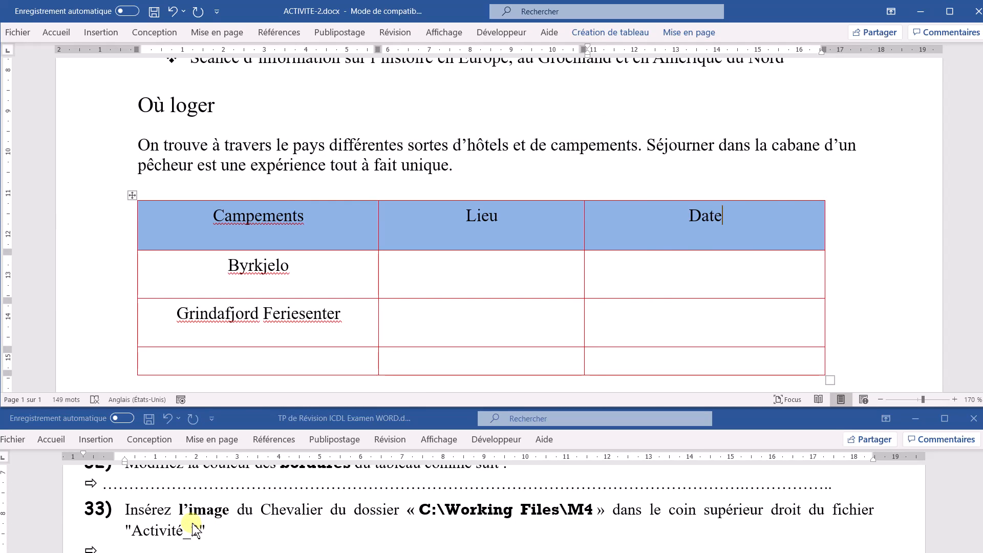
key("super")
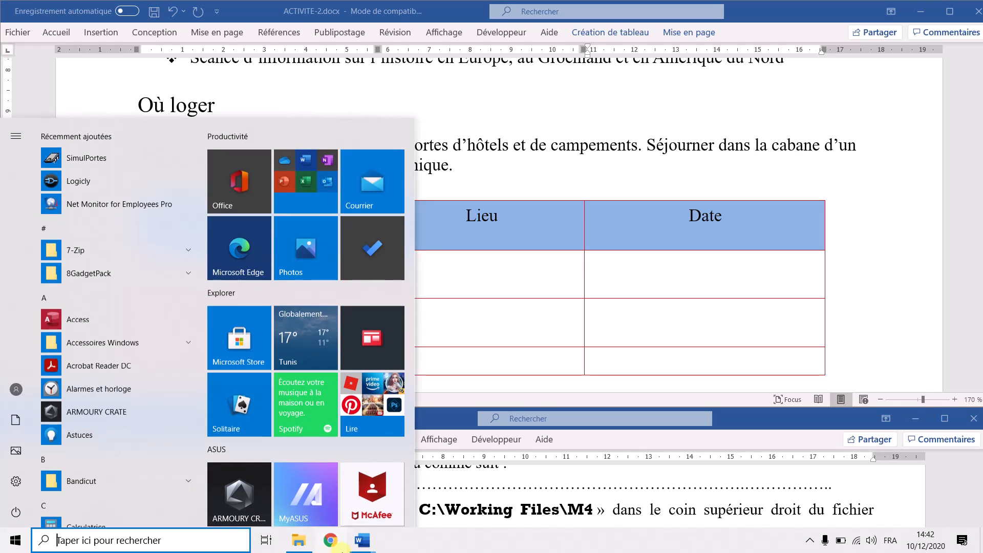
mouse_move(368, 543)
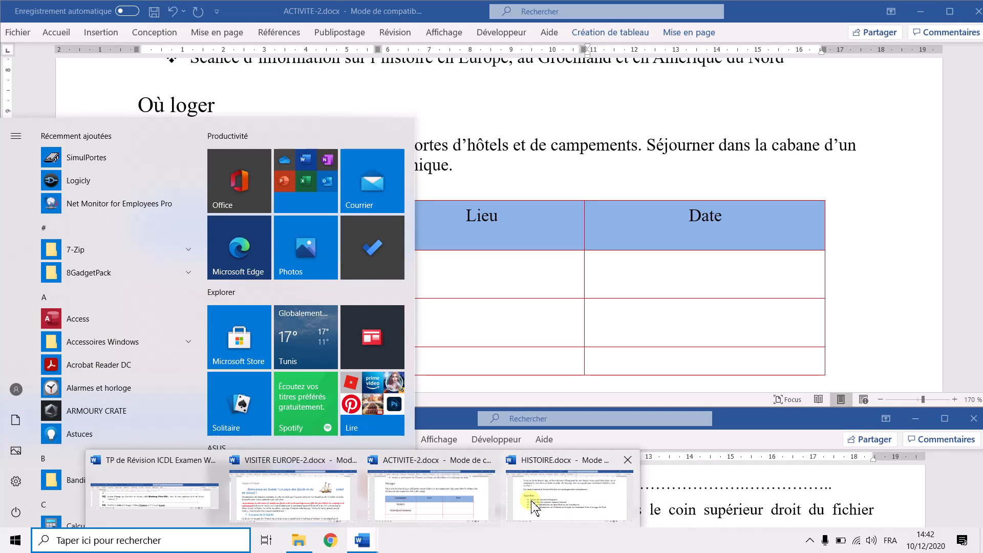
left_click(450, 499)
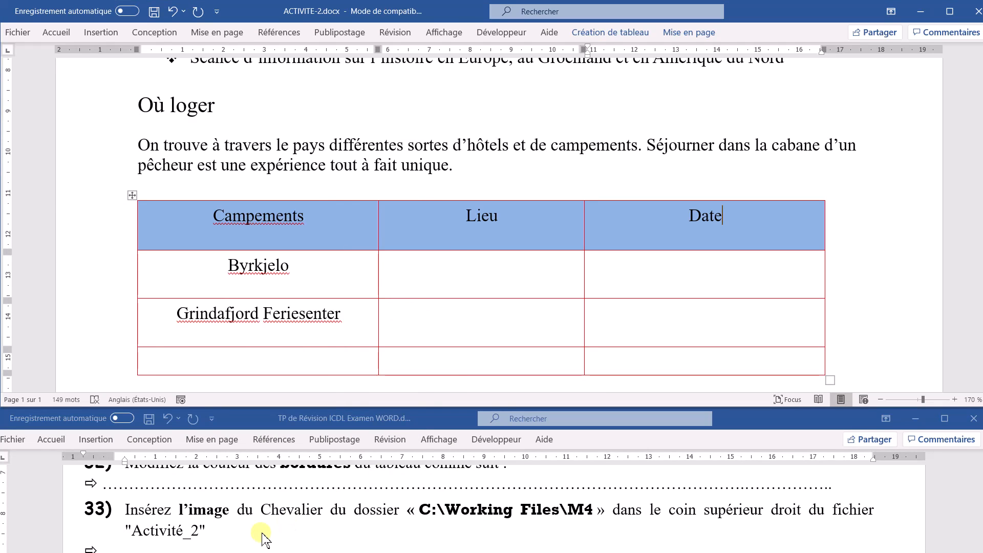
key("super")
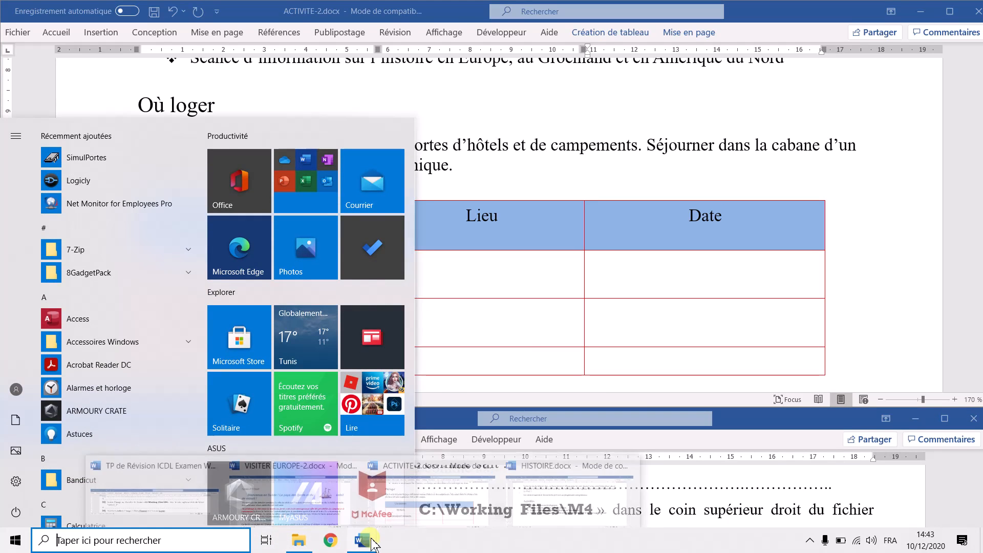
left_click(568, 275)
scroll(560, 246, "up", 7)
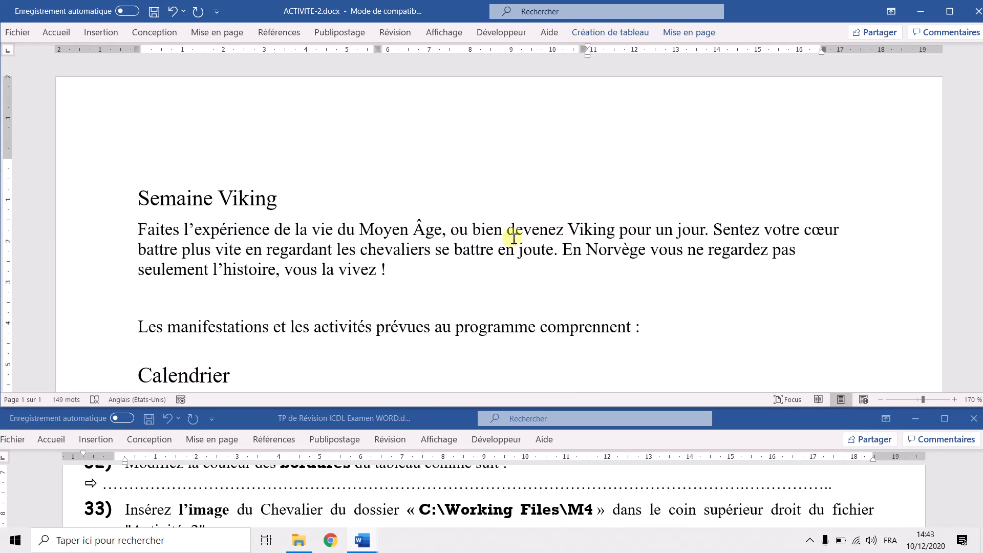
left_click(431, 205)
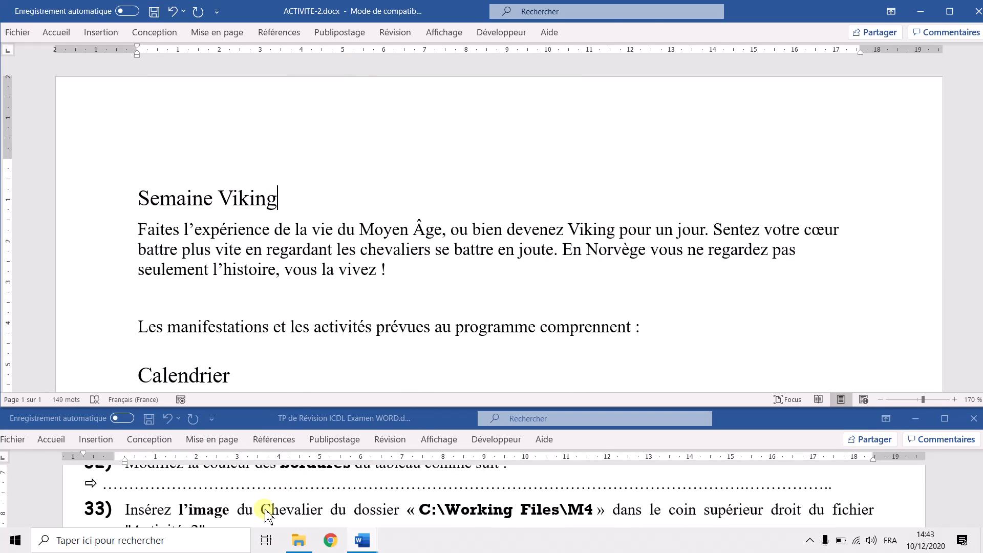
Following exercise 33, insert the image chevalier.jpg from C:\Working Files\M4 after the "Semaine Viking" title.
scroll(492, 517, "down", 1)
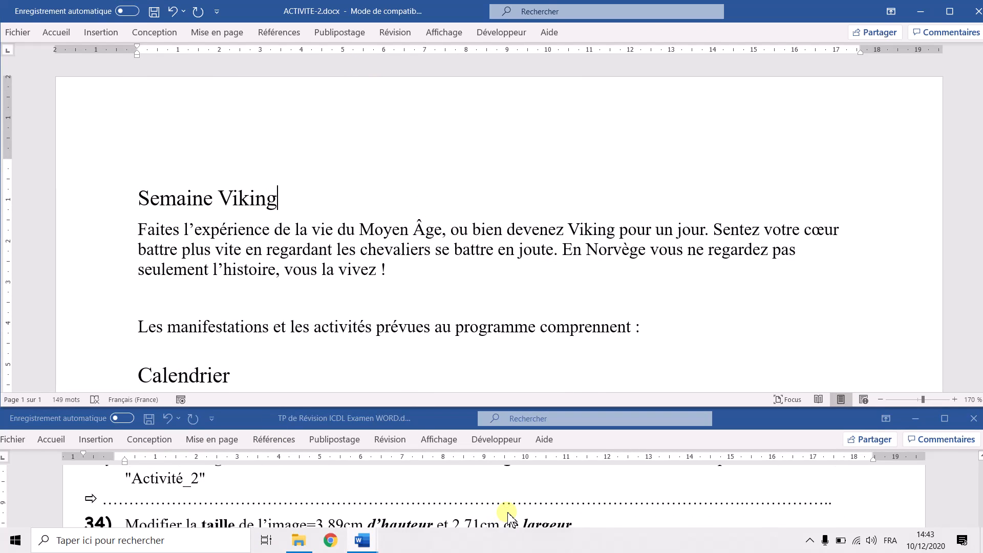
scroll(509, 514, "up", 1)
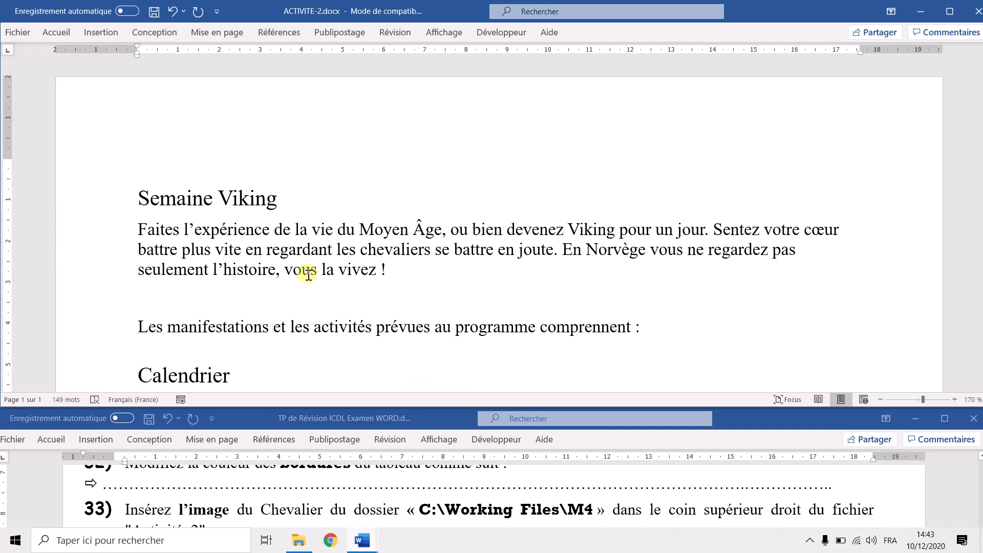
left_click(102, 34)
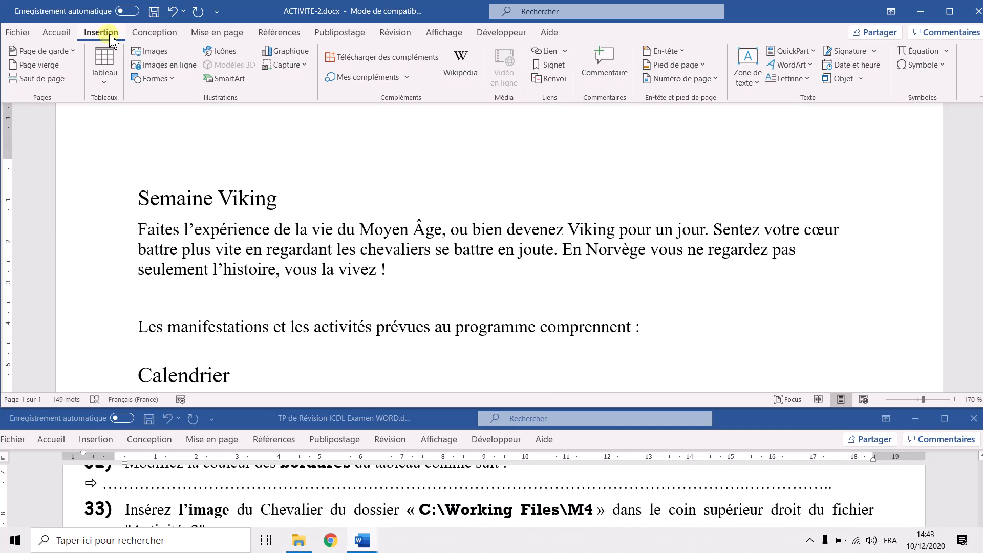
left_click(155, 53)
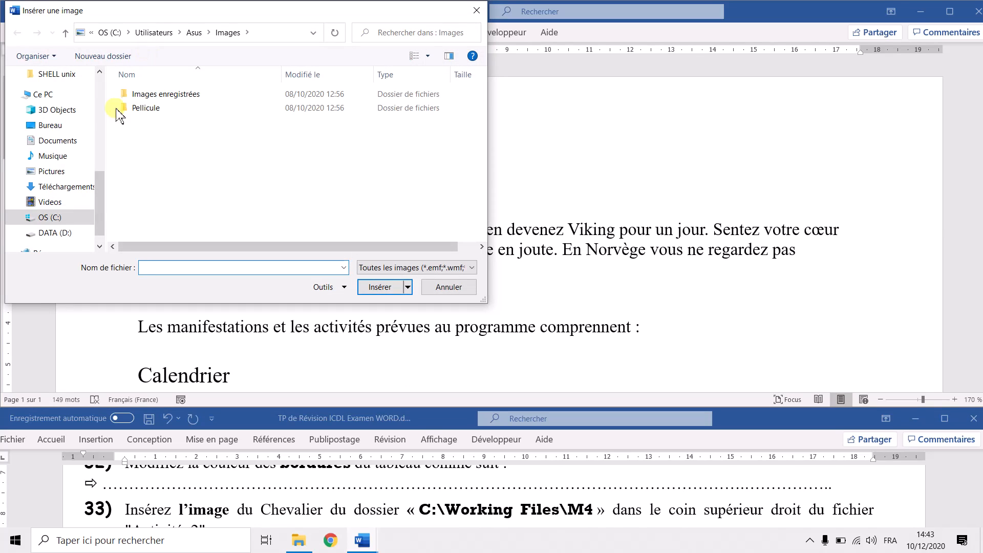
left_click(54, 218)
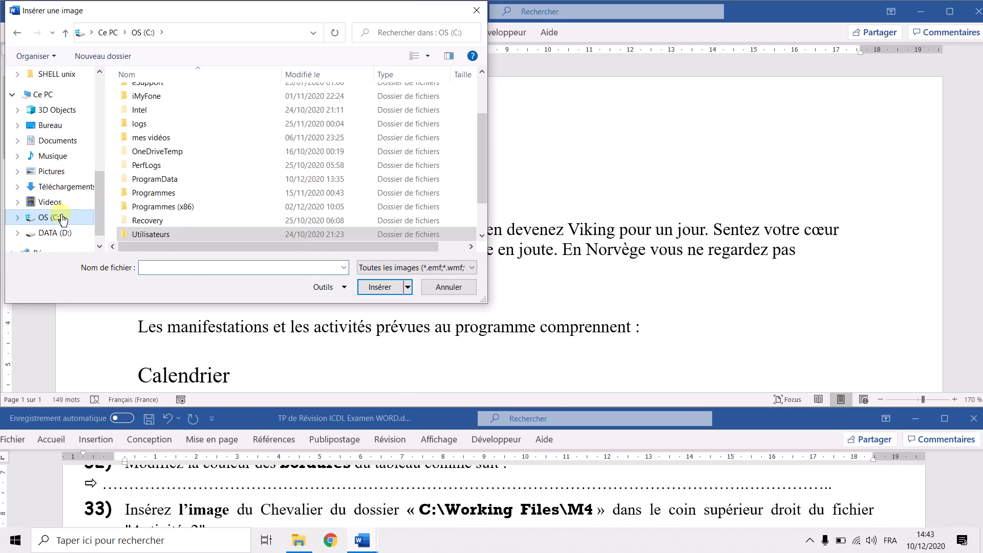
scroll(169, 221, "down", 1)
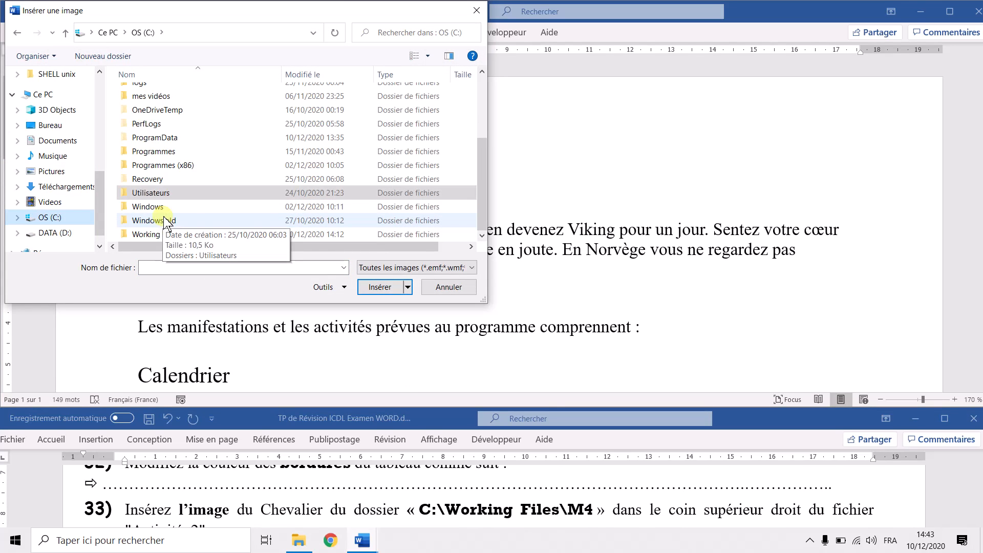
double_click(154, 235)
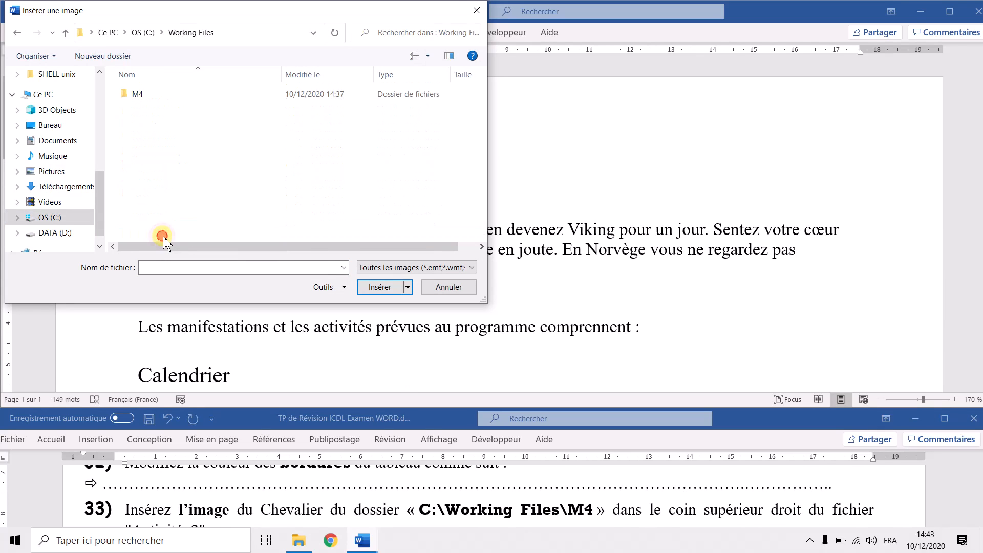
double_click(145, 101)
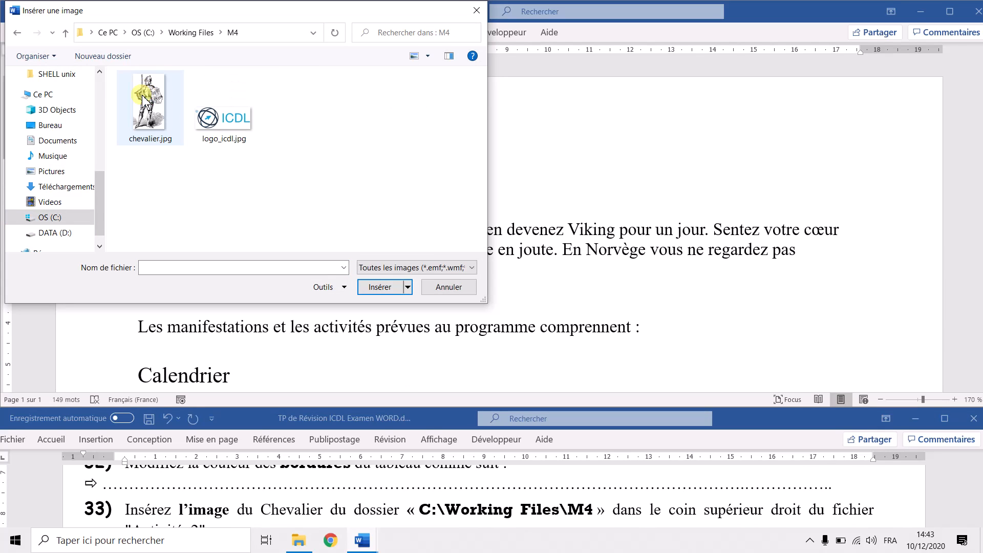
left_click(160, 106)
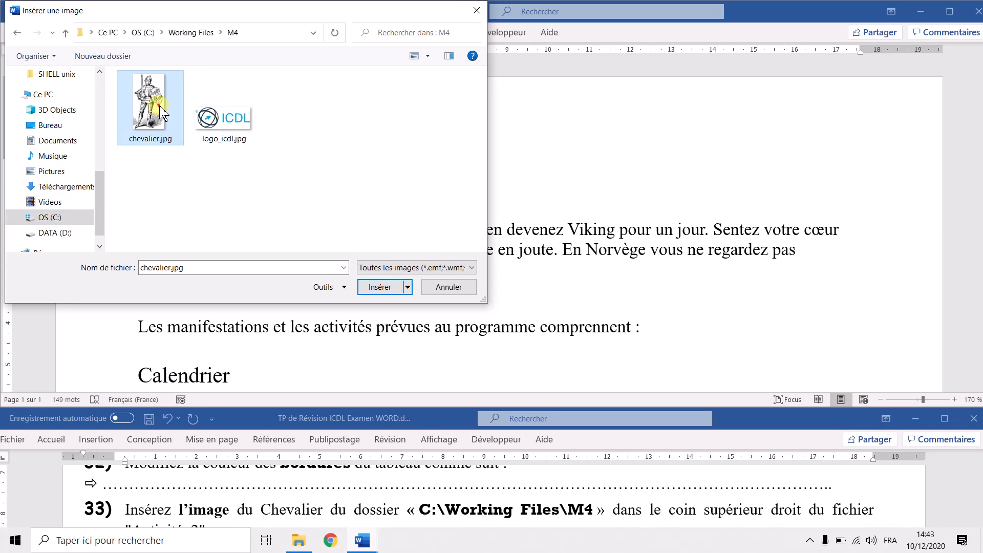
double_click(159, 106)
Make the text wrap around the knight image and align it right and top relative to the margins.
scroll(243, 220, "down", 2)
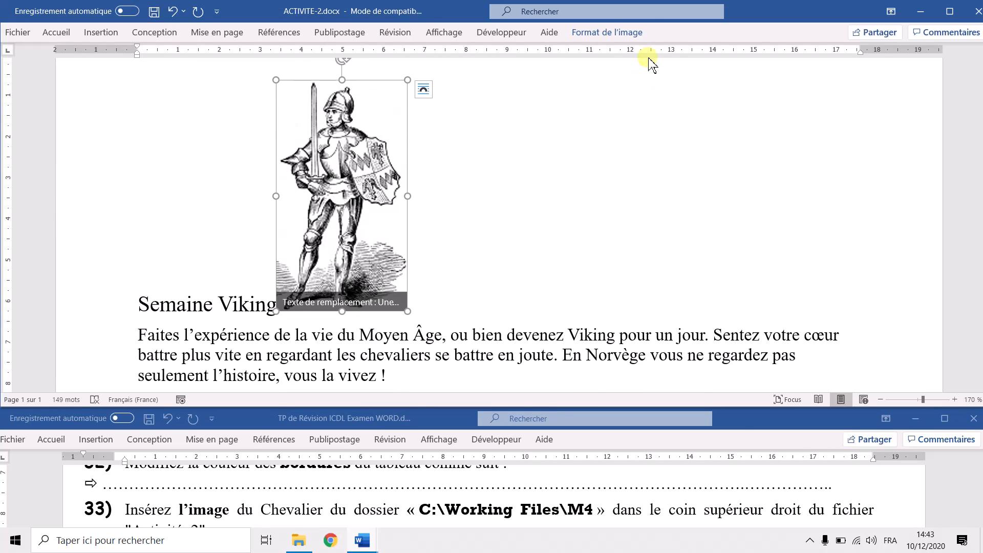
left_click(615, 34)
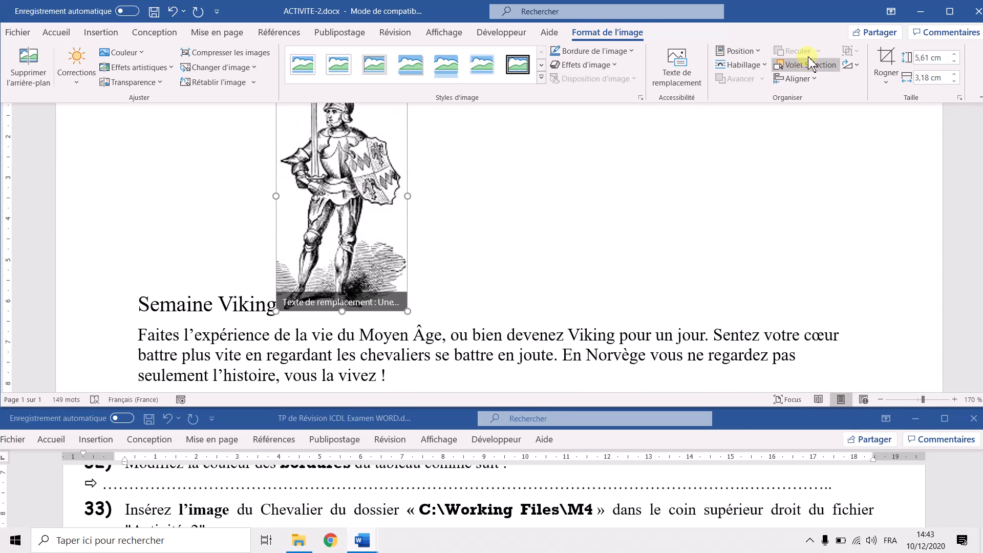
left_click(848, 70)
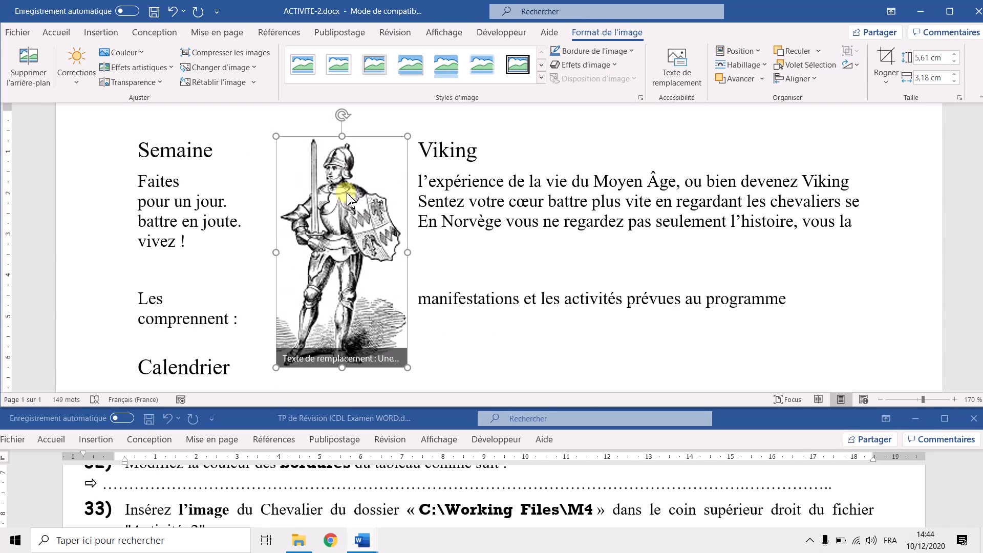
left_click(812, 78)
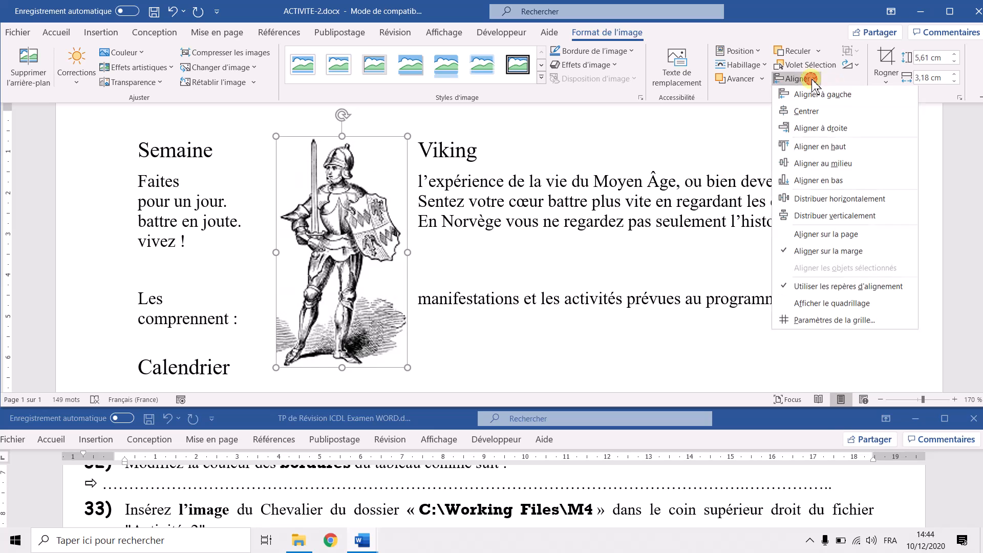
left_click(829, 134)
left_click(811, 80)
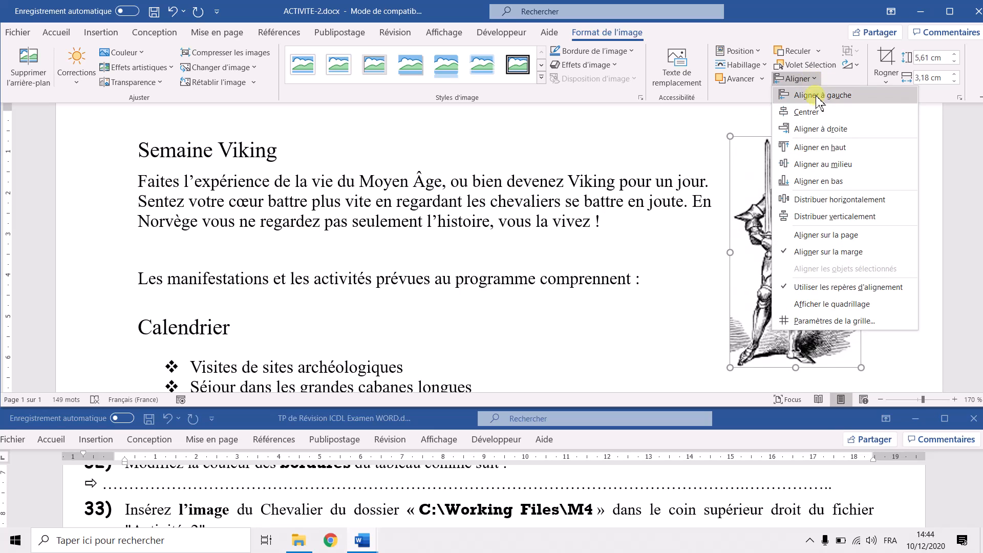
left_click(830, 146)
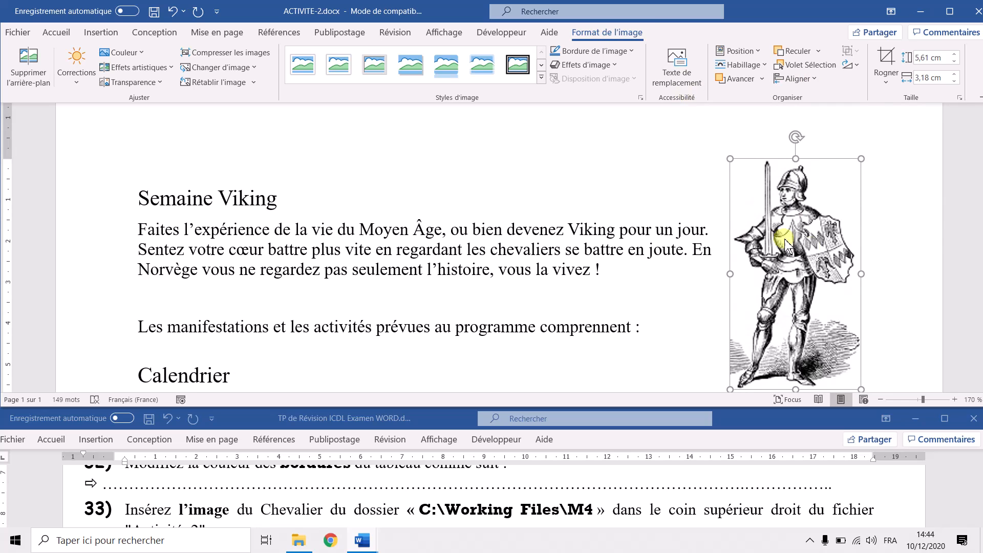
Following exercise 34, resize the knight image to 3,89 cm high and 2,71 cm wide without keeping its proportions.
scroll(272, 506, "down", 4)
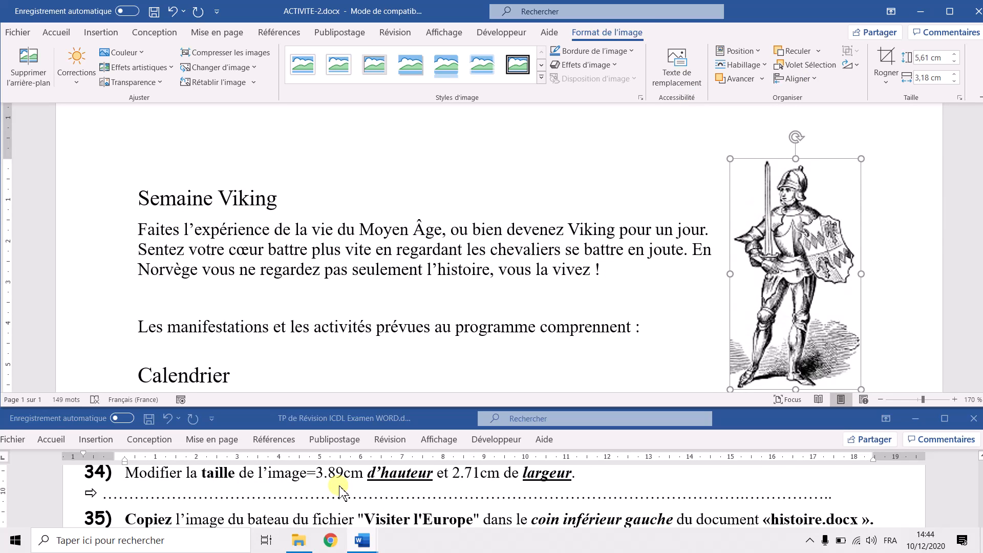
left_click(802, 205)
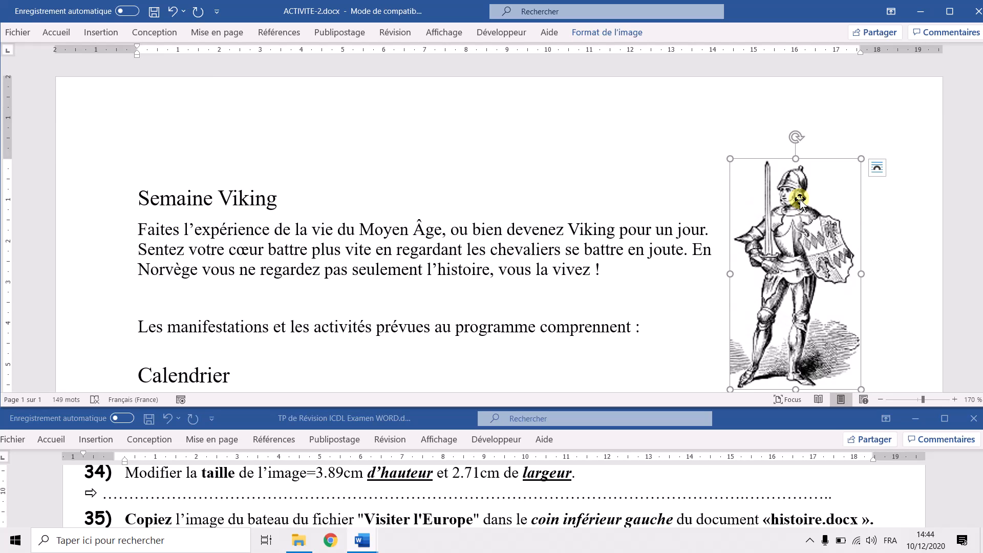
left_click(594, 33)
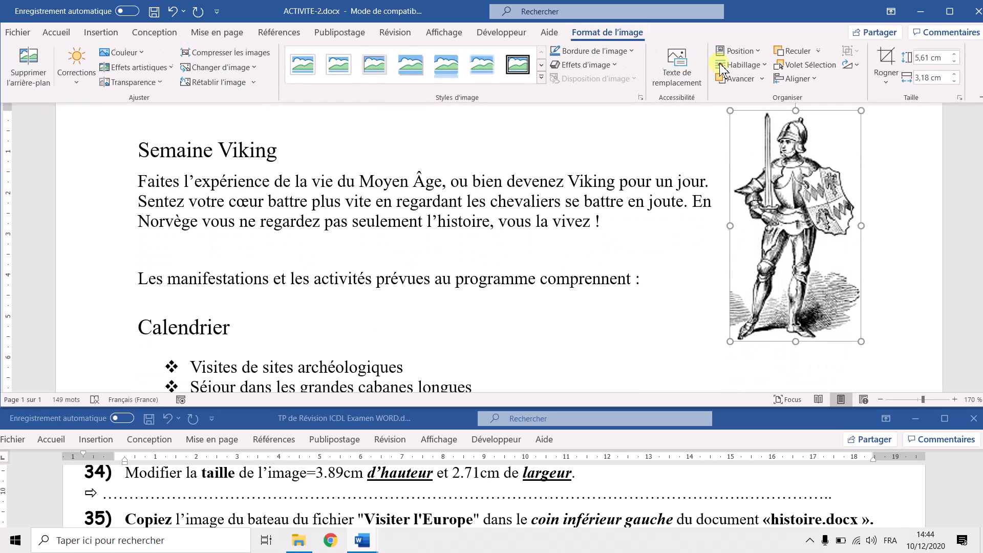
left_click(960, 97)
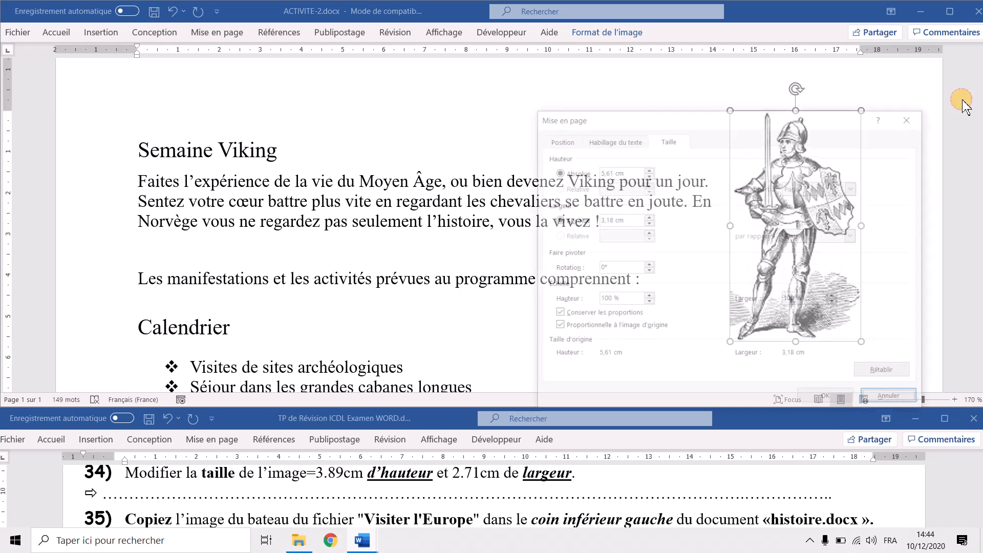
left_click(587, 315)
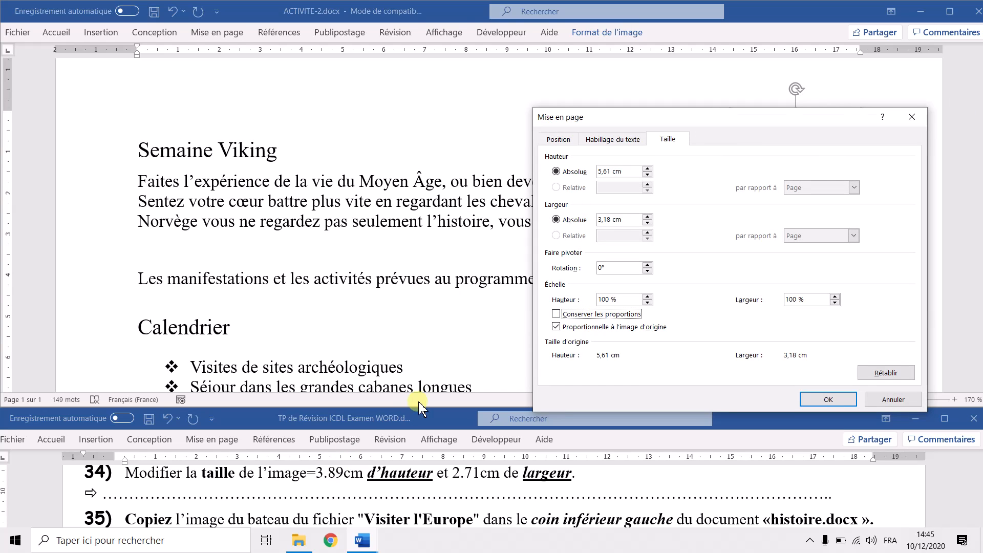
left_click(648, 174)
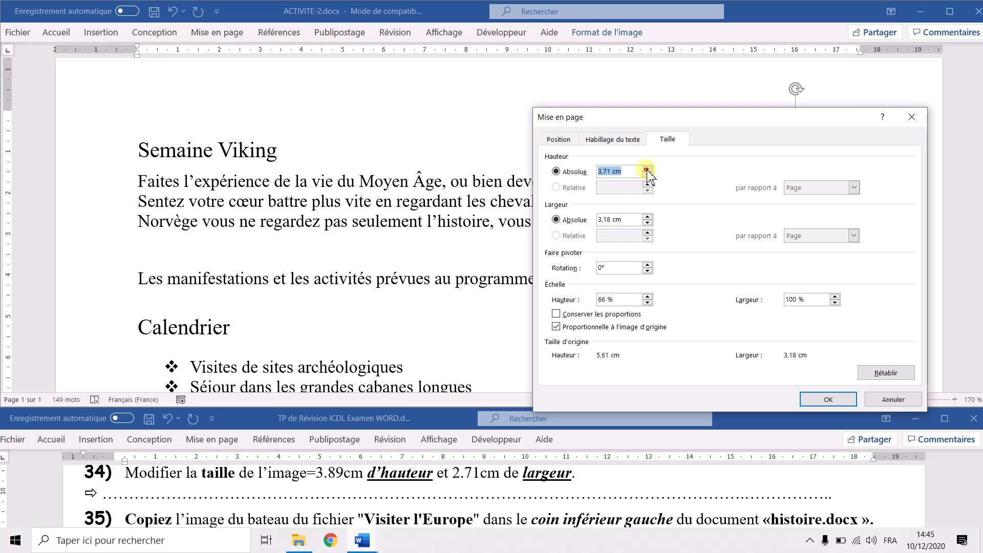
left_click(610, 172)
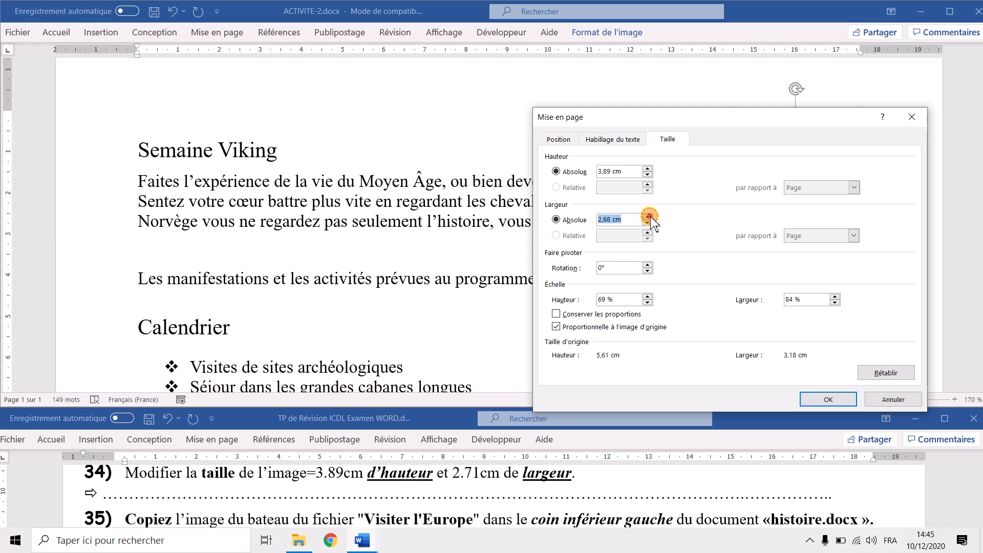
left_click(611, 220)
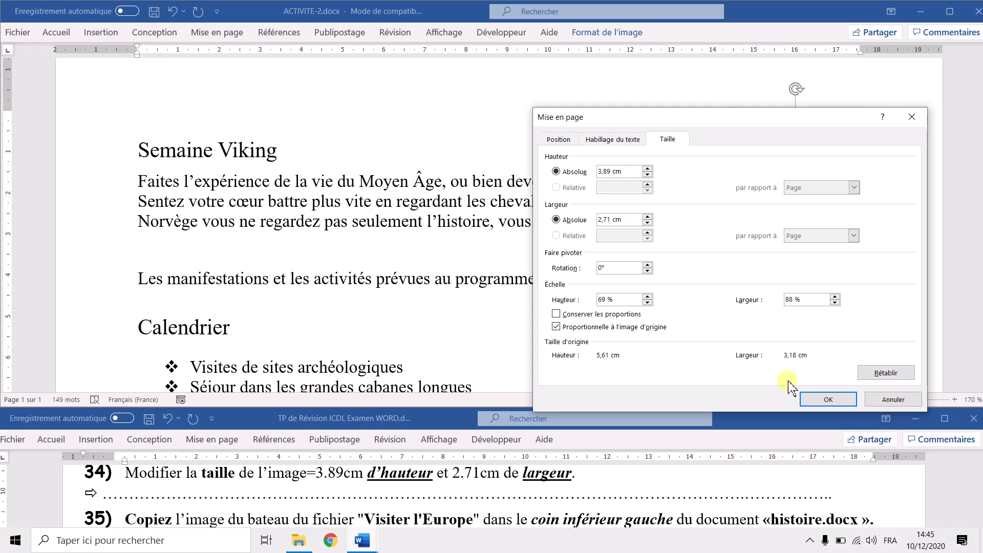
left_click(819, 399)
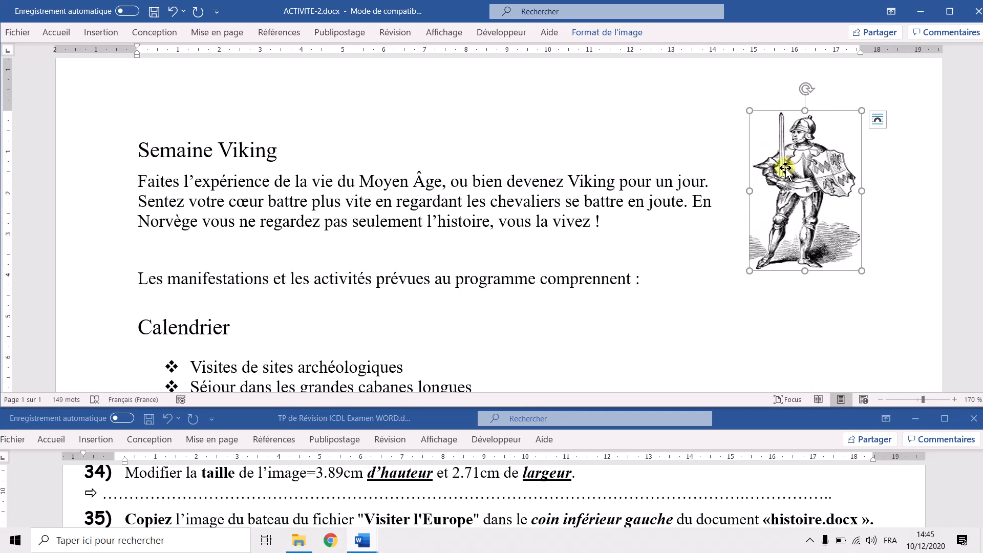
Following exercise 35, copy the boat image from the title area of VISITER EUROPE-2.docx.
left_click(281, 507)
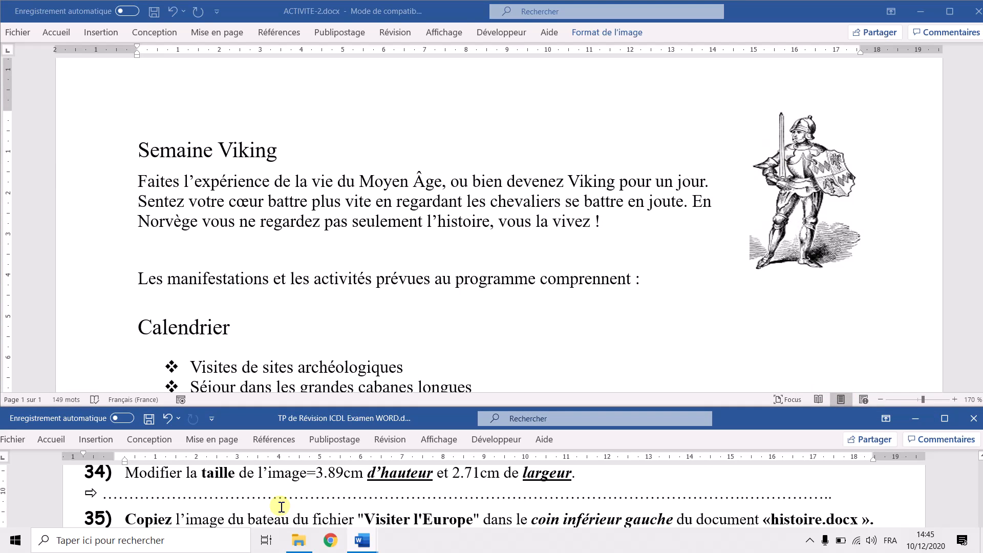
scroll(281, 507, "down", 1)
scroll(368, 493, "up", 1)
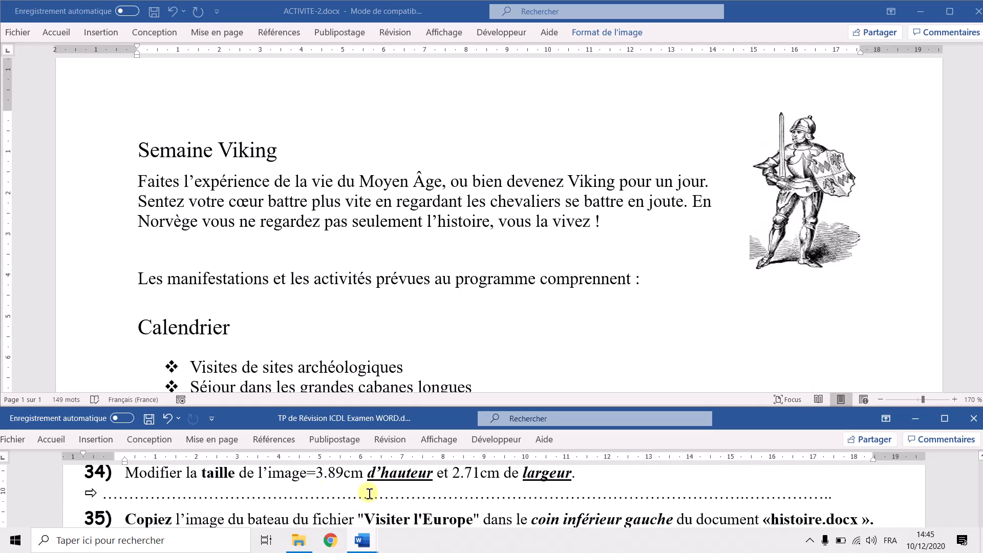
scroll(270, 496, "down", 1)
scroll(276, 497, "up", 1)
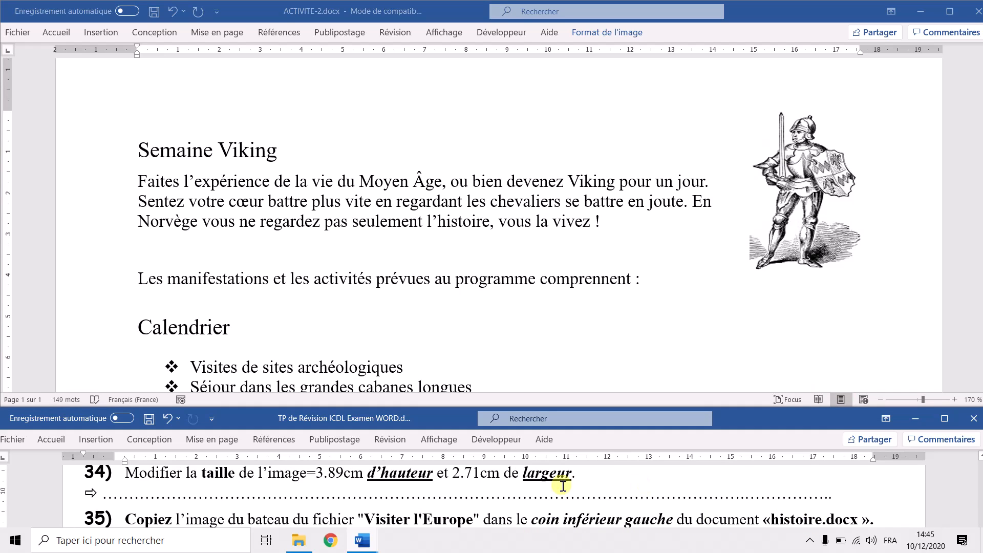
mouse_move(371, 544)
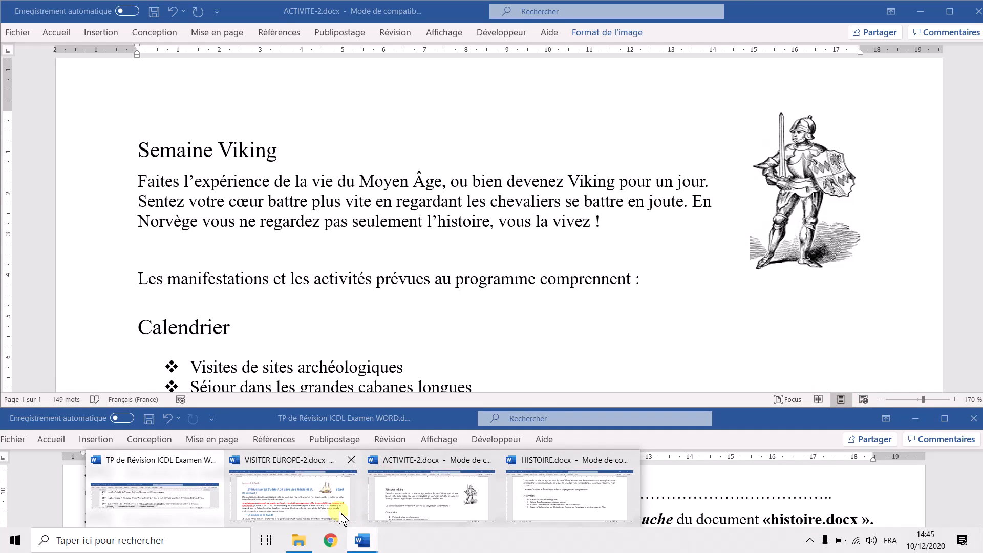
left_click(303, 494)
left_click(375, 545)
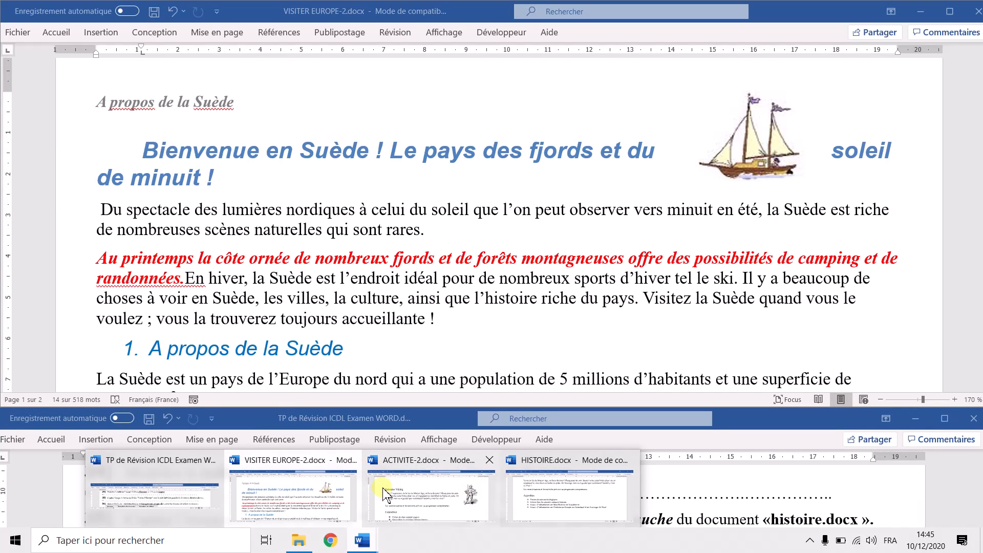
left_click(307, 495)
left_click(739, 168)
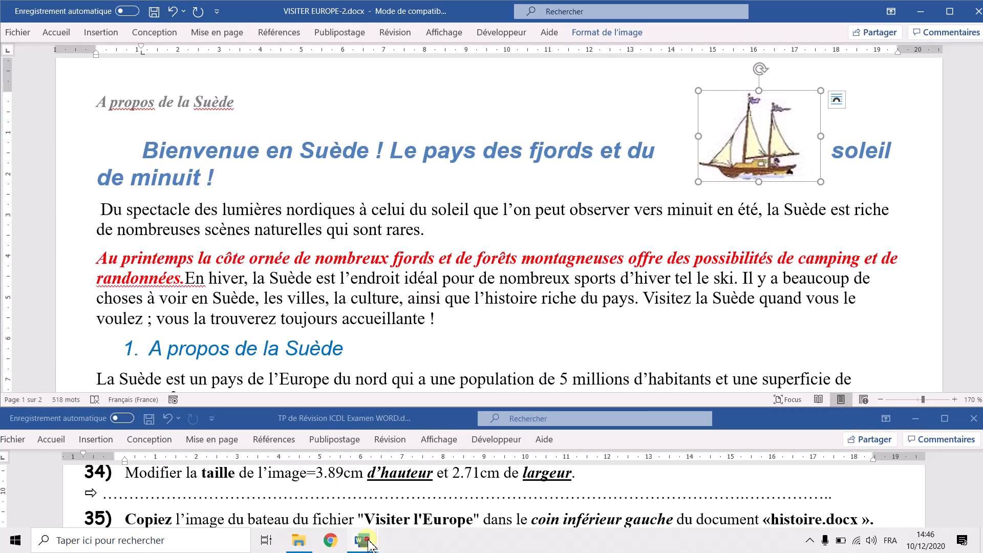
Paste the copied boat image into HISTOIRE.docx on the empty line below the Activities list.
mouse_move(368, 543)
left_click(574, 488)
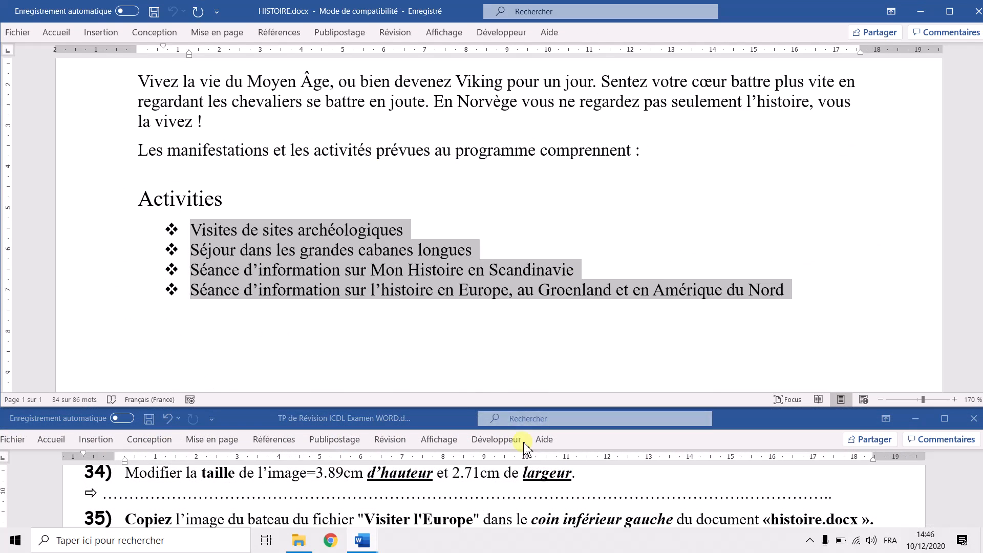
left_click(488, 340)
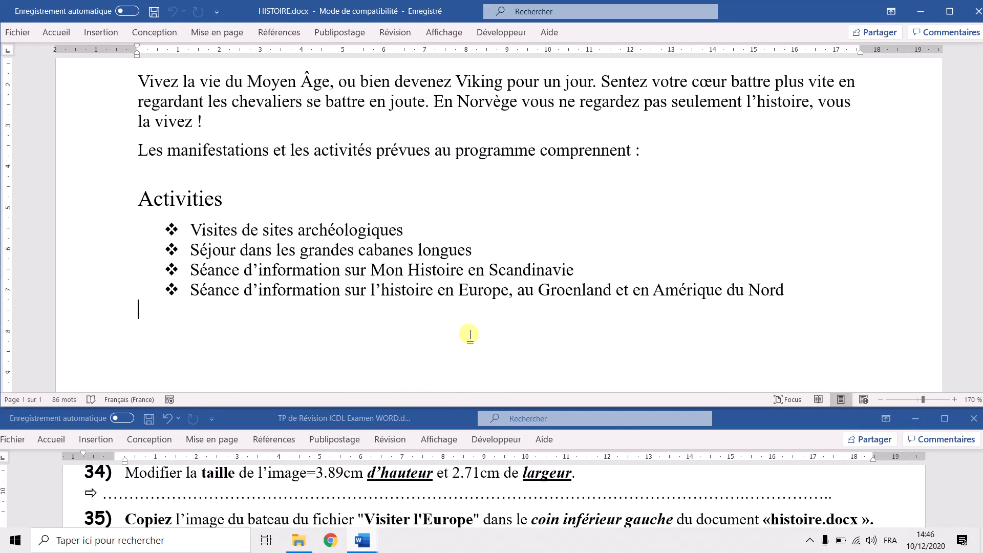
key("ctrl+v")
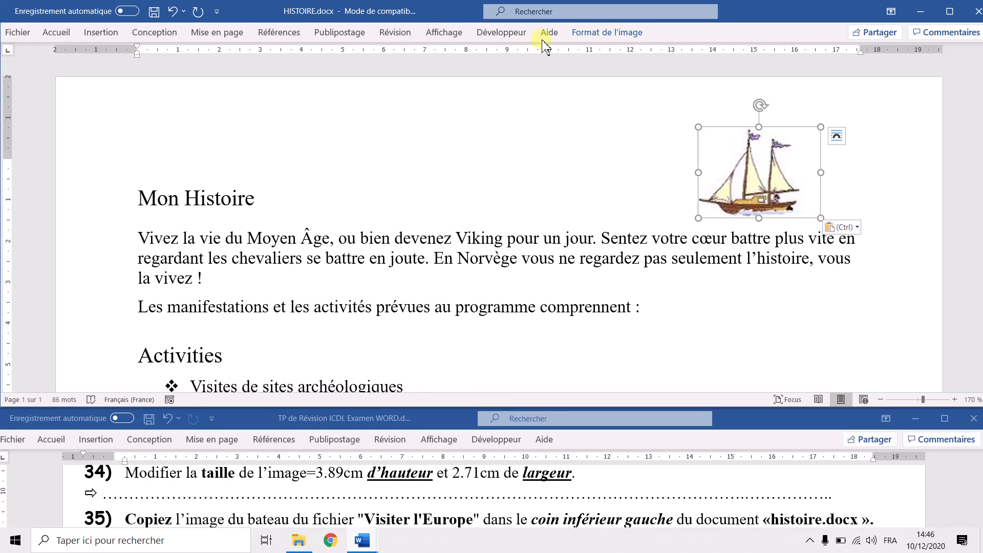
Align the boat image to the bottom and left margins of HISTOIRE.docx.
left_click(592, 40)
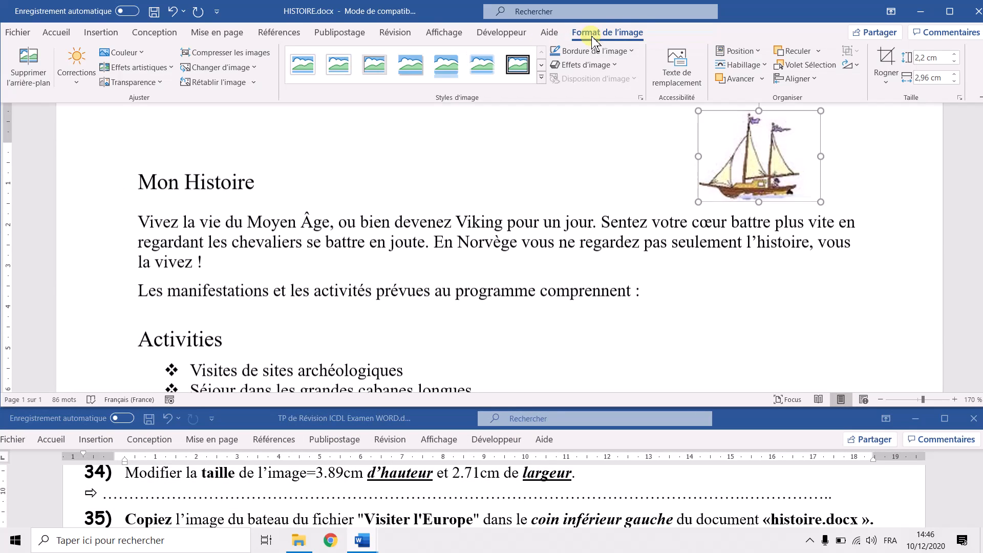
left_click(789, 81)
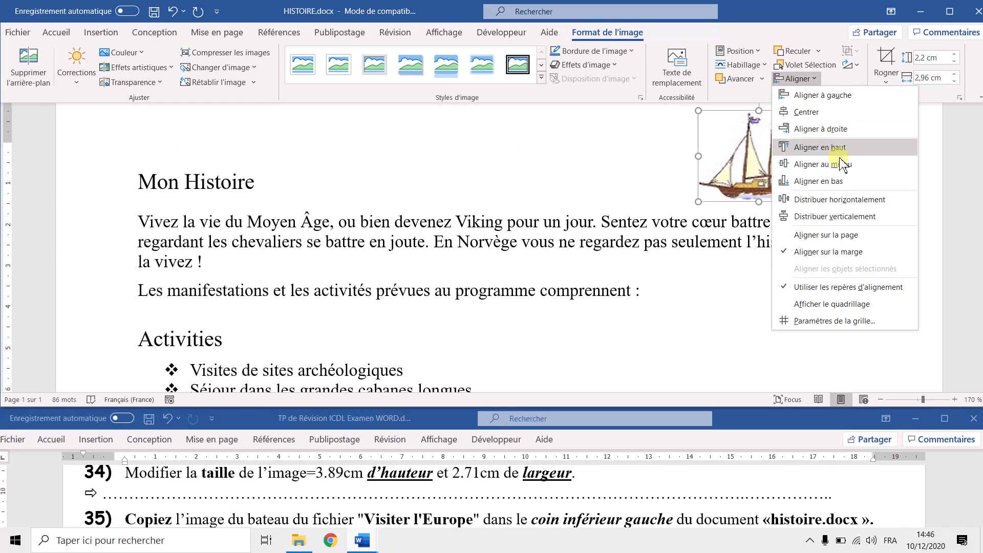
left_click(840, 181)
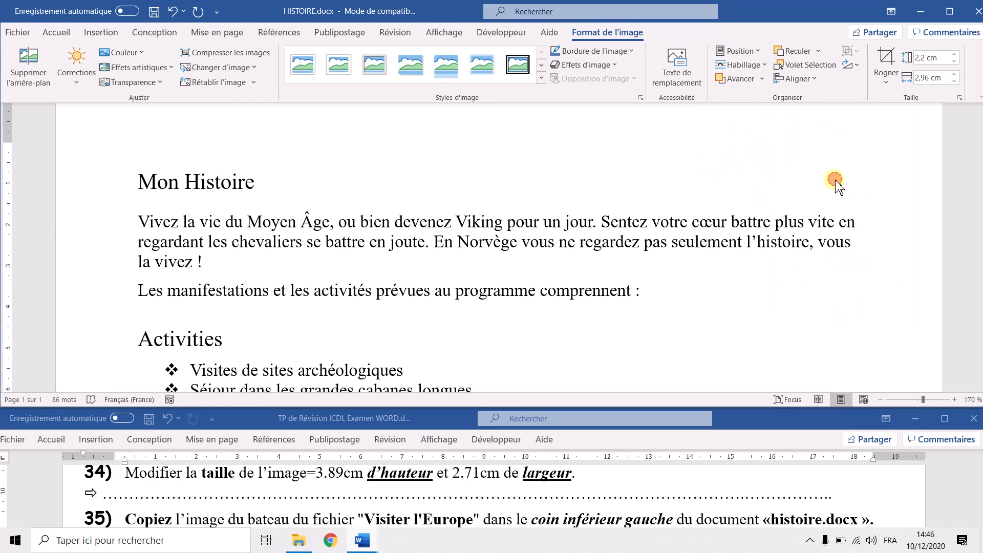
left_click(794, 78)
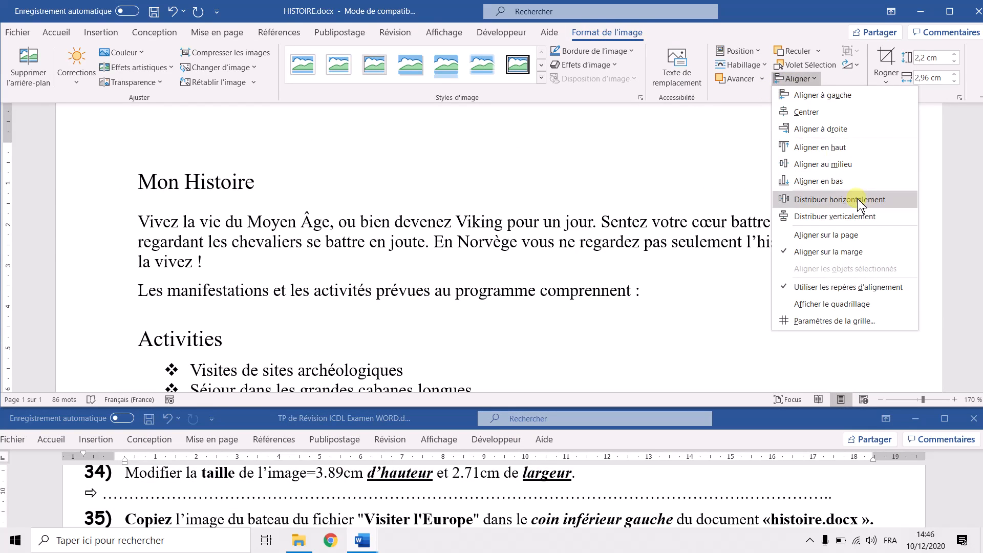
left_click(823, 95)
scroll(369, 290, "down", 15)
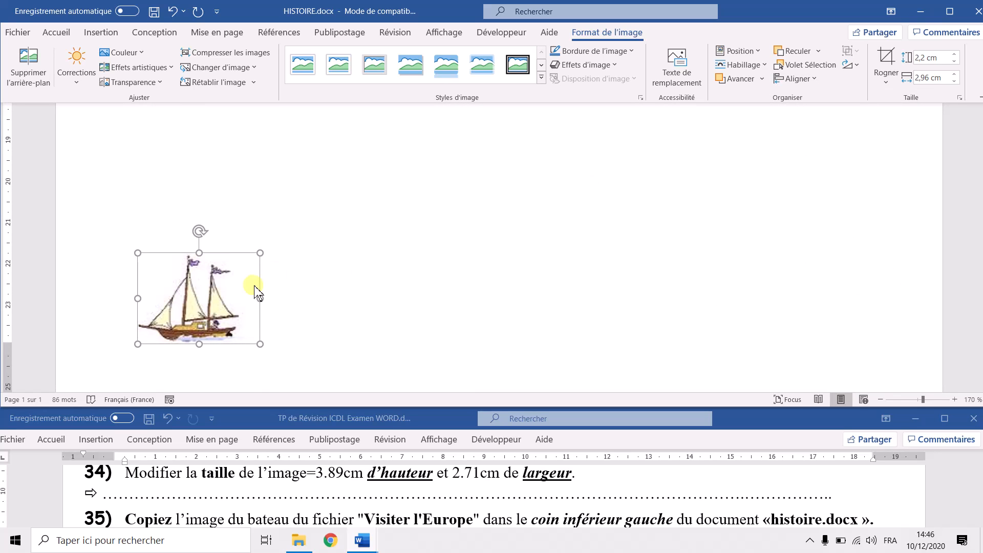
Following exercise 36, switch to ACTIVITE-2.docx and place the cursor on the empty line after the document's last paragraph.
left_click(217, 510)
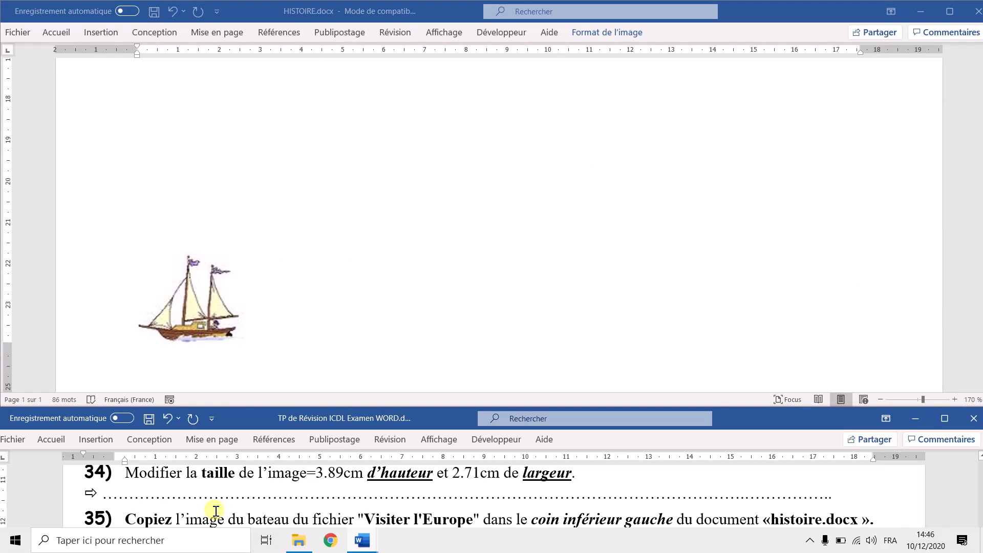
scroll(215, 509, "down", 1)
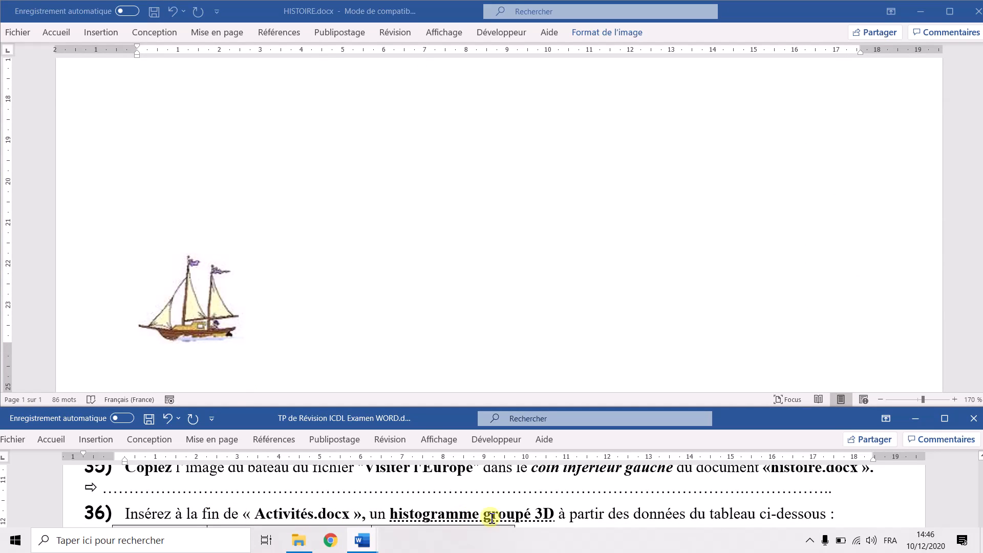
scroll(546, 520, "down", 1)
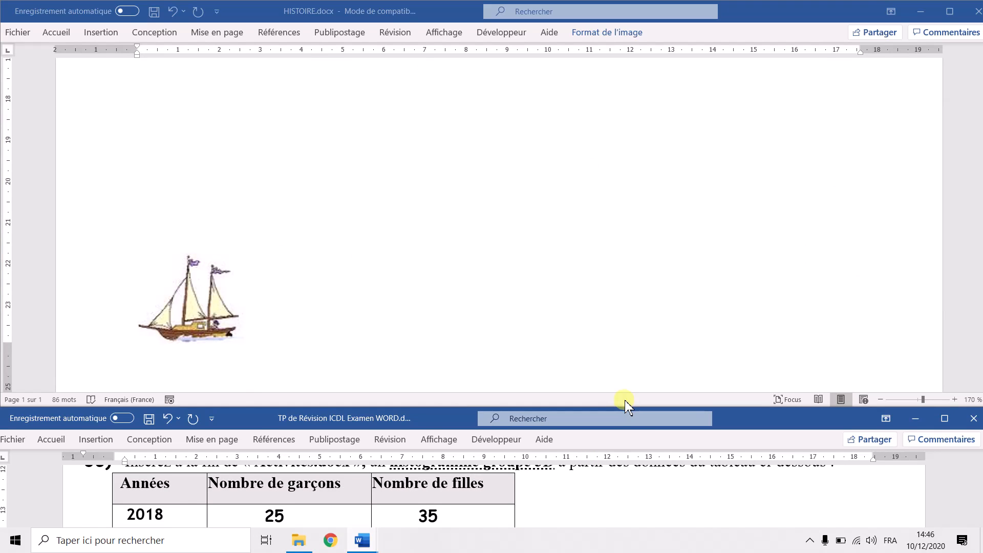
left_click_drag(624, 408, 625, 375)
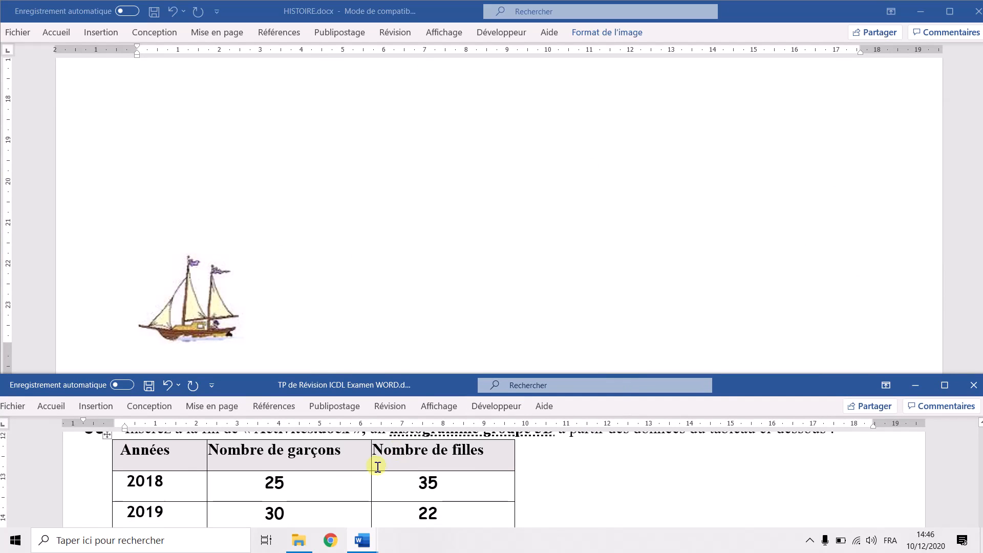
scroll(302, 481, "up", 1)
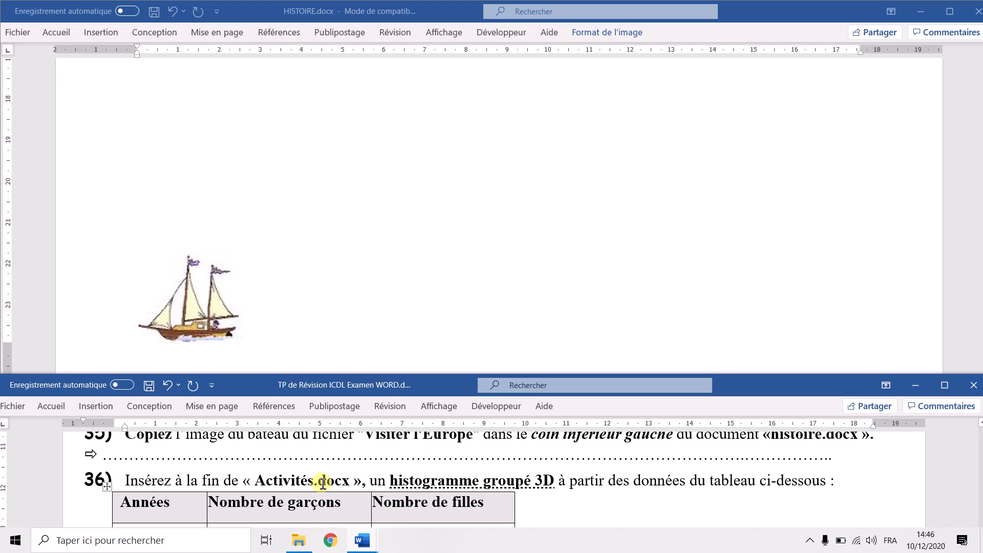
left_click(364, 541)
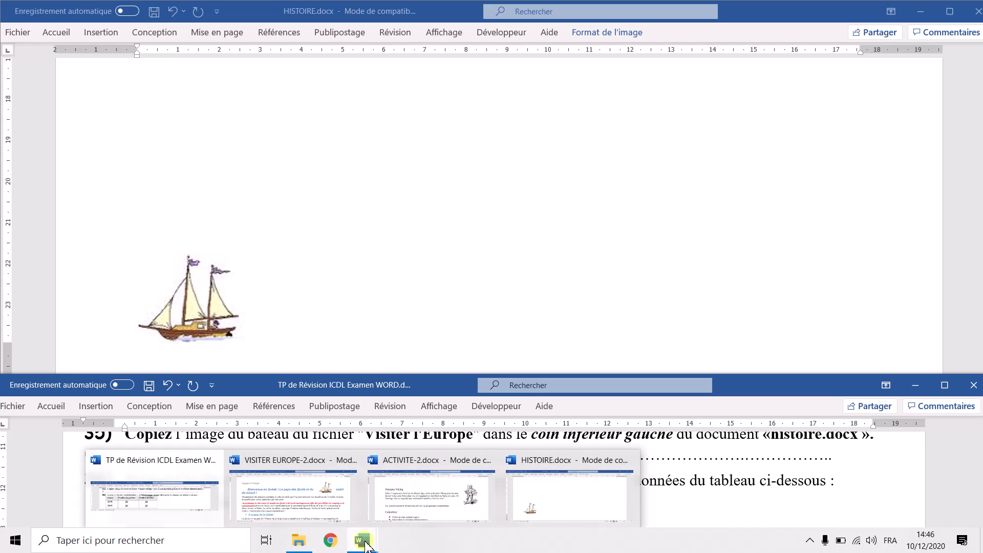
left_click(402, 504)
scroll(353, 296, "down", 10)
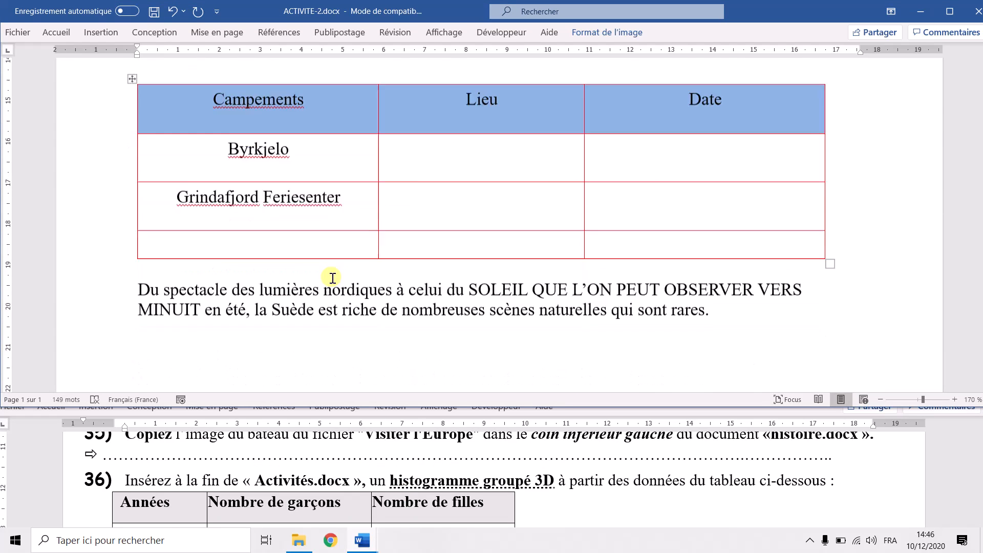
left_click(196, 223)
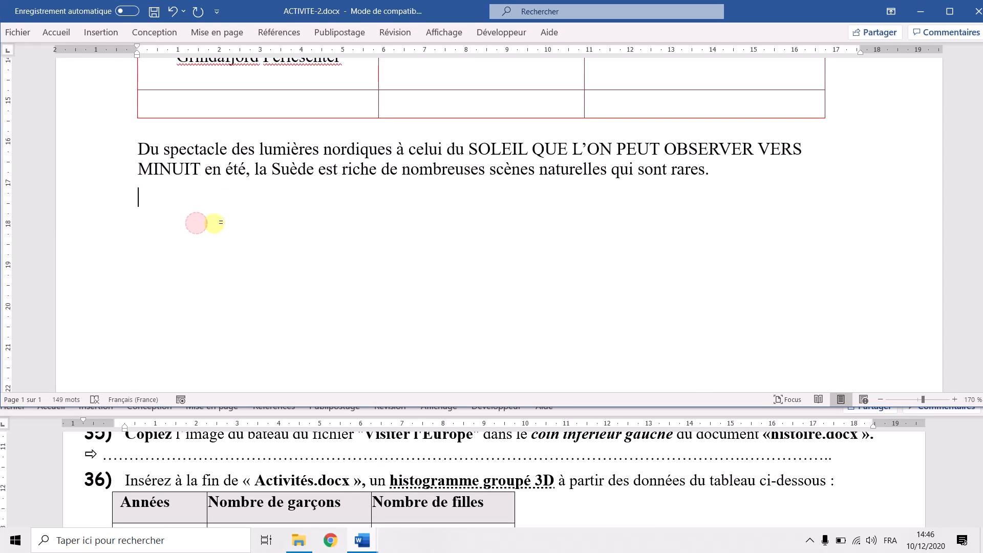
Insert a Histogramme groupé 3D chart at the end of the document.
left_click(120, 32)
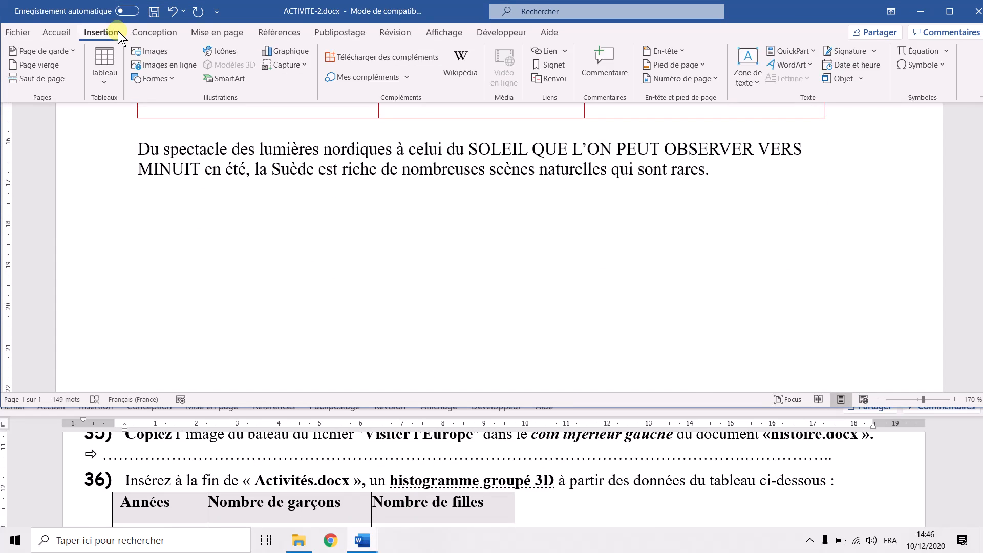
left_click(283, 53)
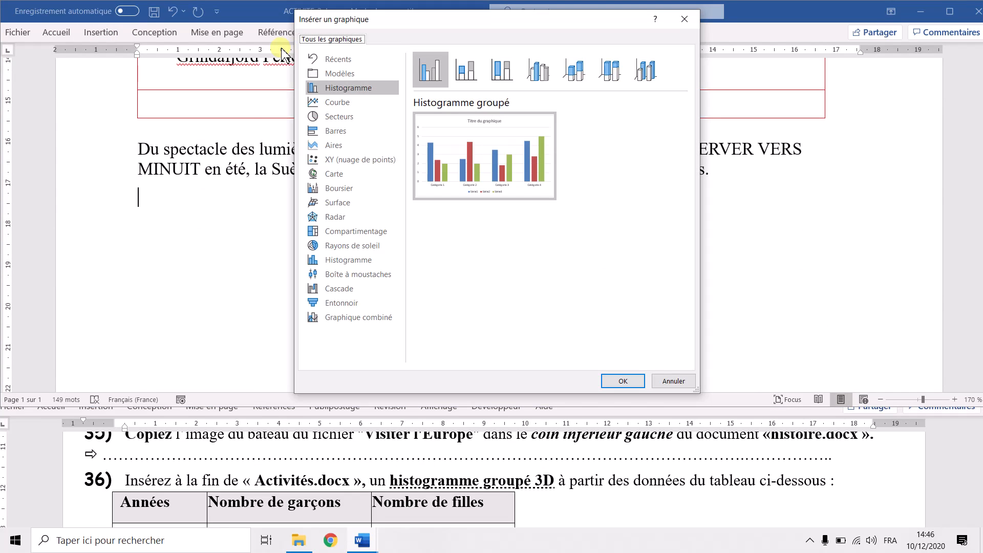
left_click(532, 70)
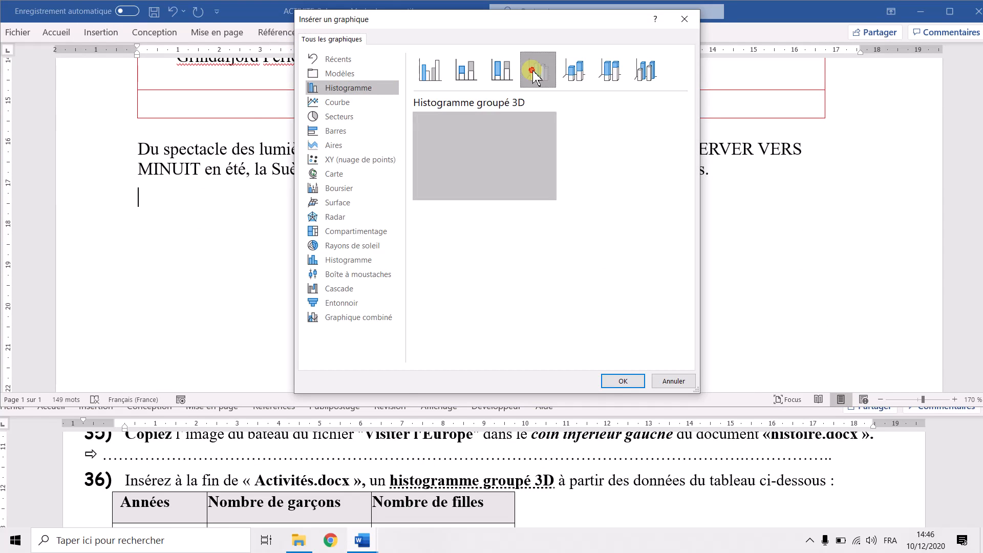
left_click(602, 379)
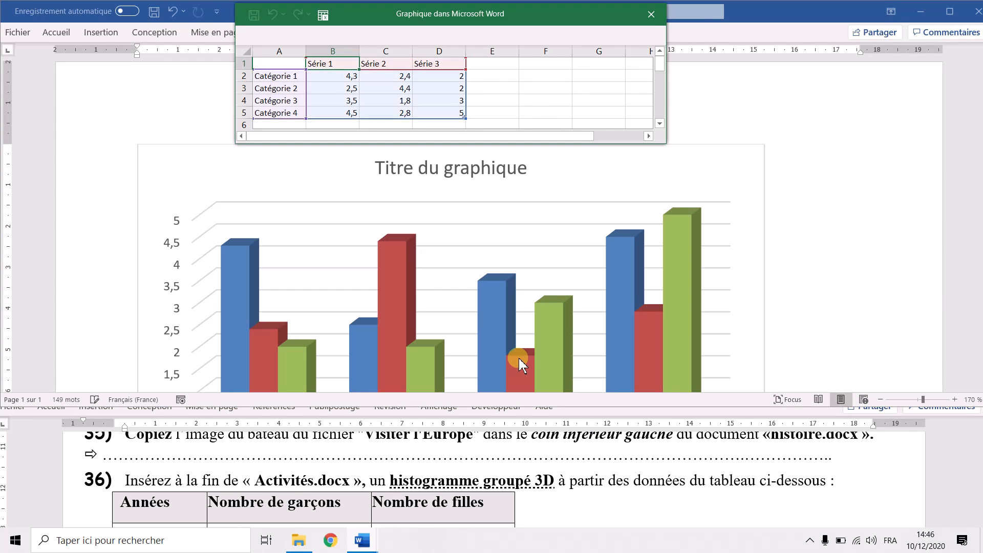
Check the exercise's data table and delete the Série 3 column from the chart's data sheet.
scroll(261, 496, "down", 1)
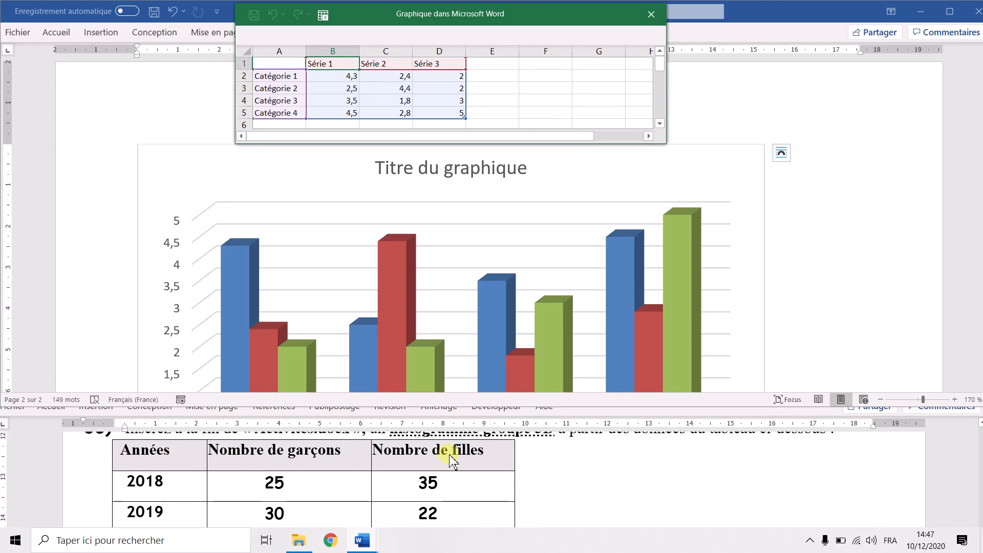
scroll(147, 510, "down", 1)
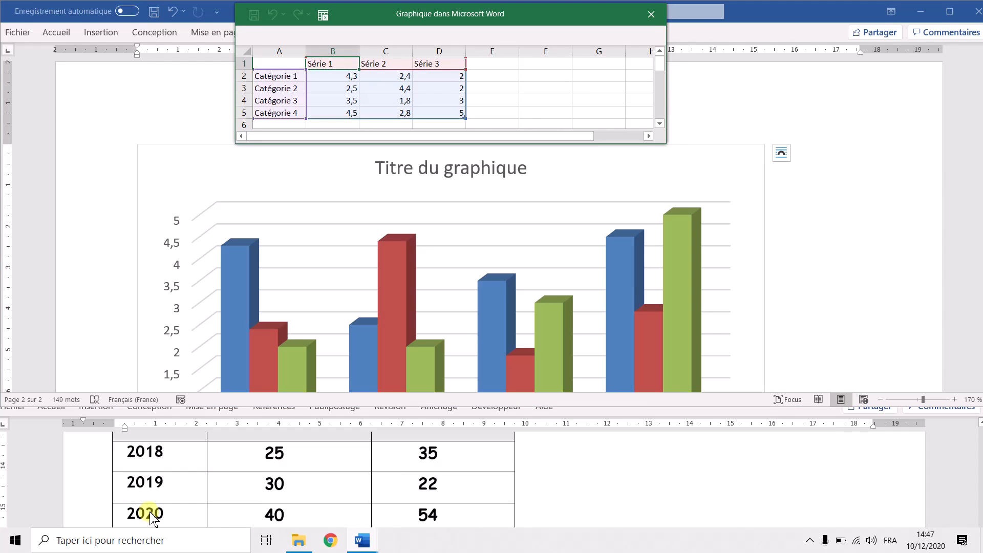
scroll(149, 500, "up", 2)
scroll(163, 492, "up", 2)
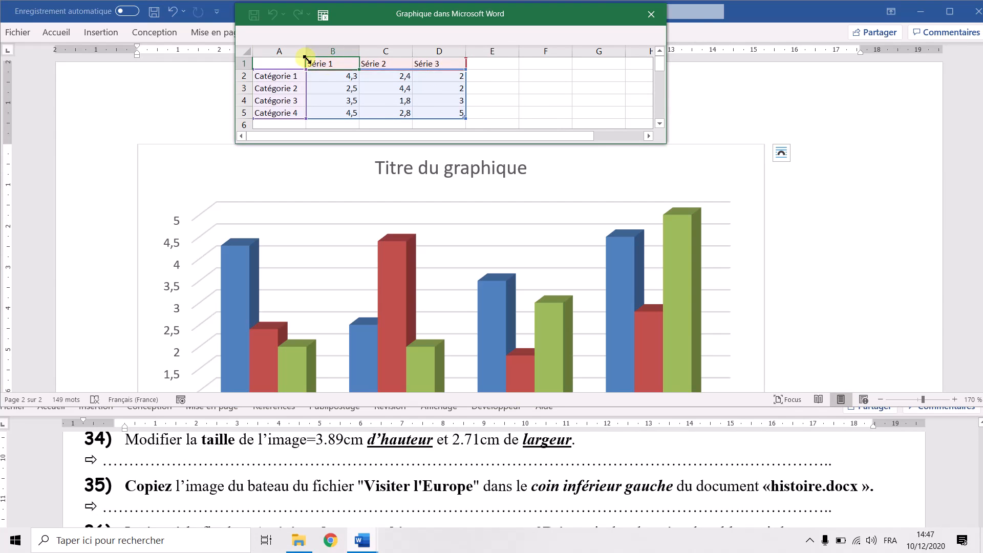
left_click(435, 52)
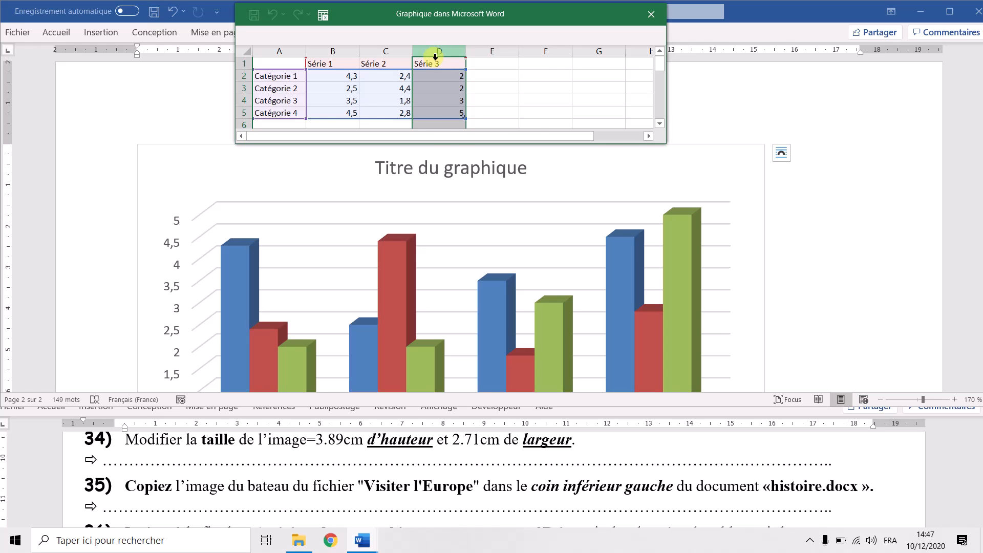
right_click(435, 54)
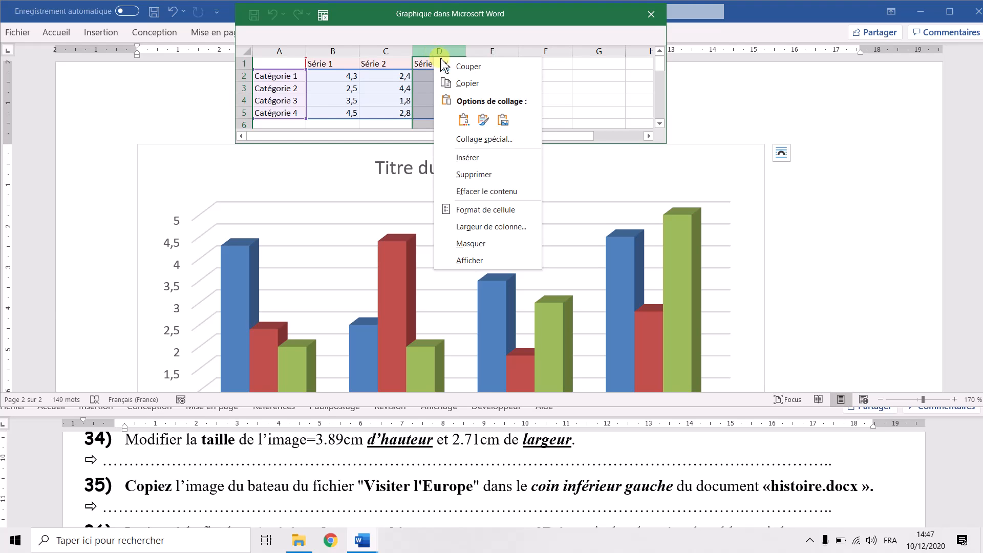
left_click(471, 175)
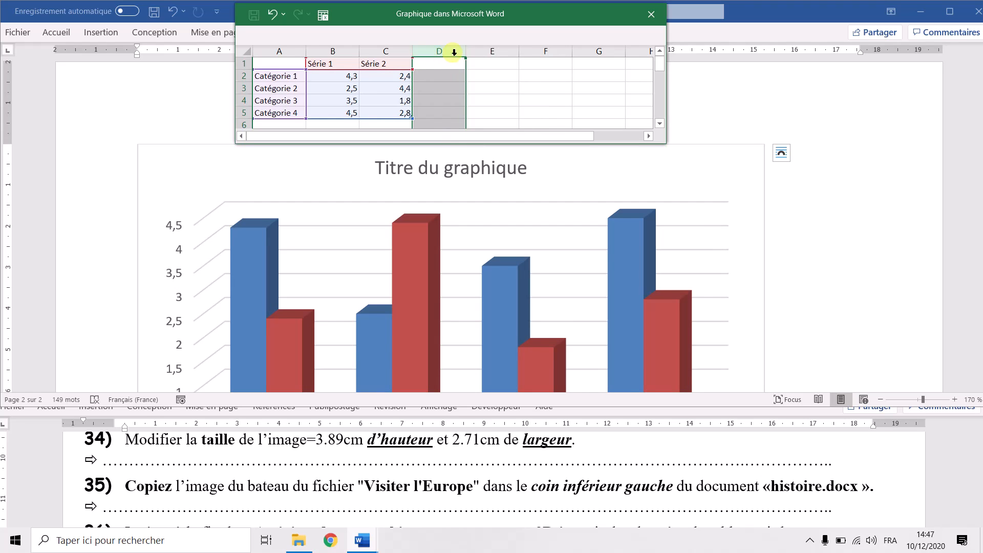
Delete the Catégorie 4 row from the chart's data sheet to match the three years in the exercise table.
left_click(245, 116)
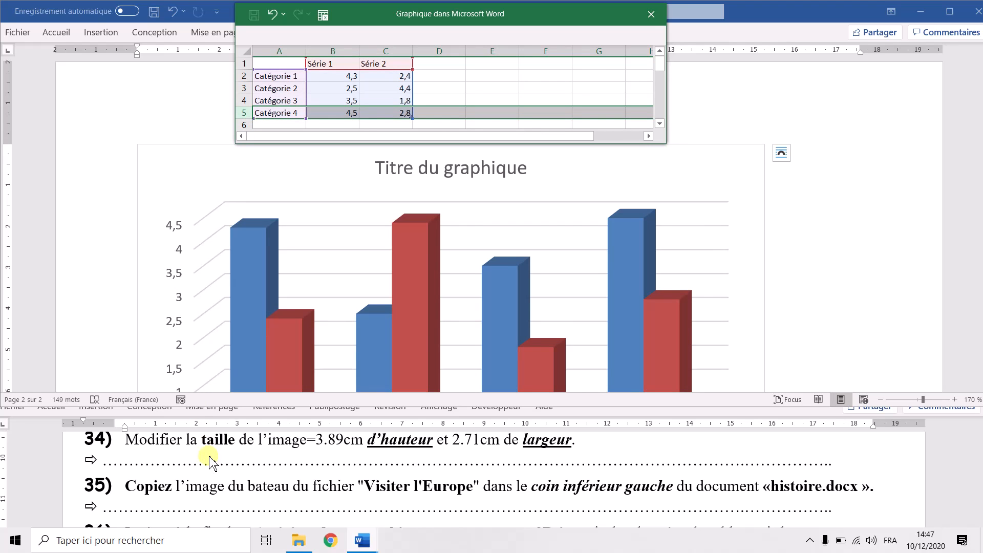
scroll(197, 483, "down", 1)
scroll(197, 484, "down", 3)
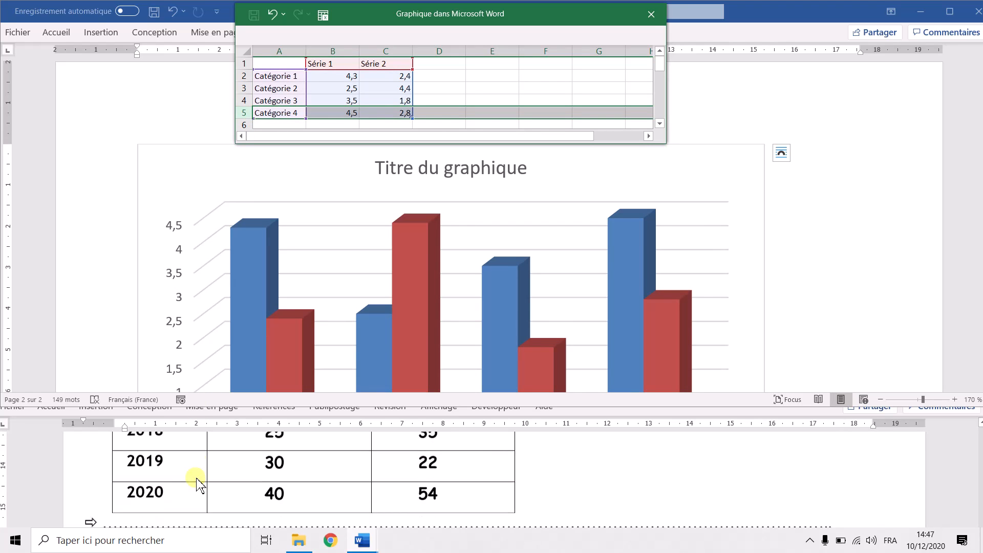
right_click(247, 117)
left_click(283, 231)
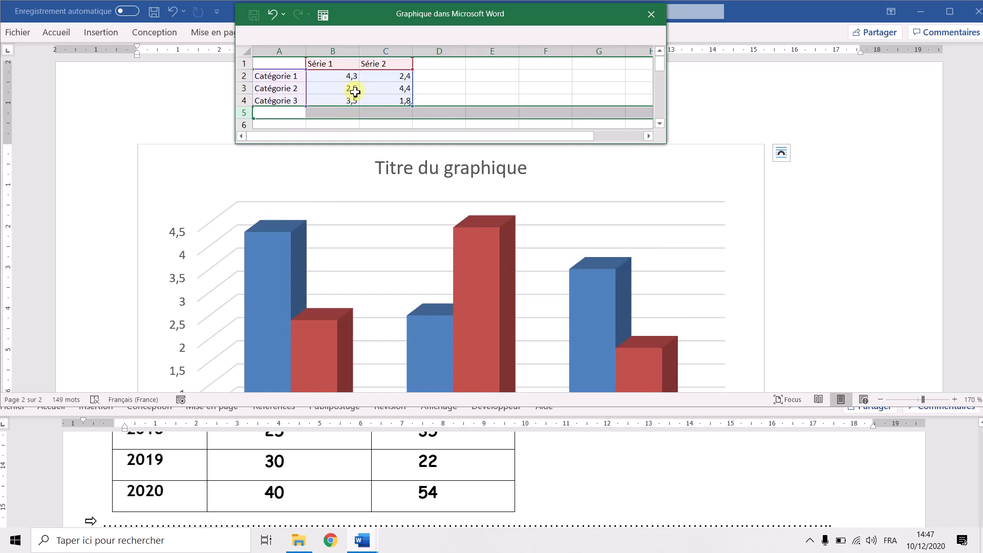
Fill the chart data for 2018, 2019 and 2020 with Garçon 25, 30, 40 and Filles 35, 22, 54, and close the data sheet.
left_click(356, 88)
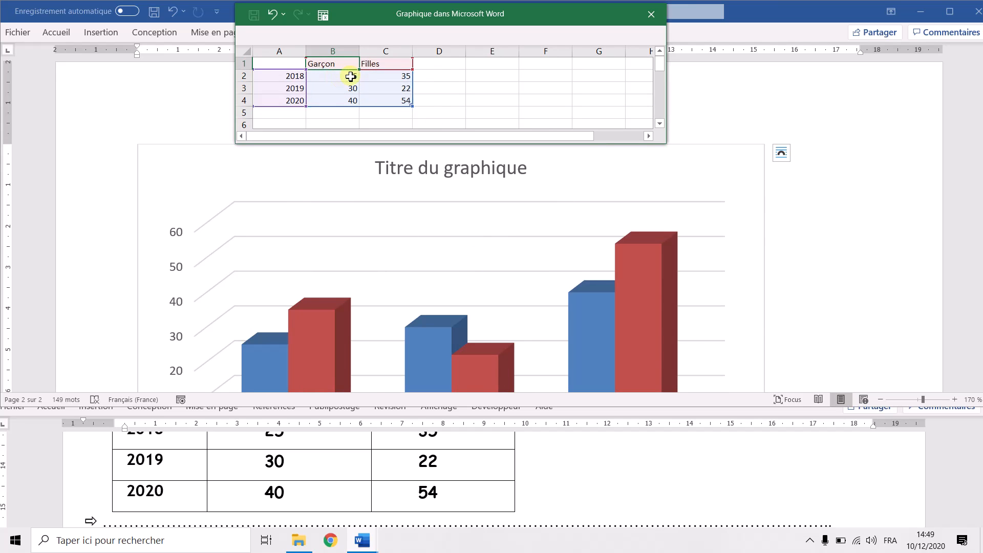
left_click(652, 16)
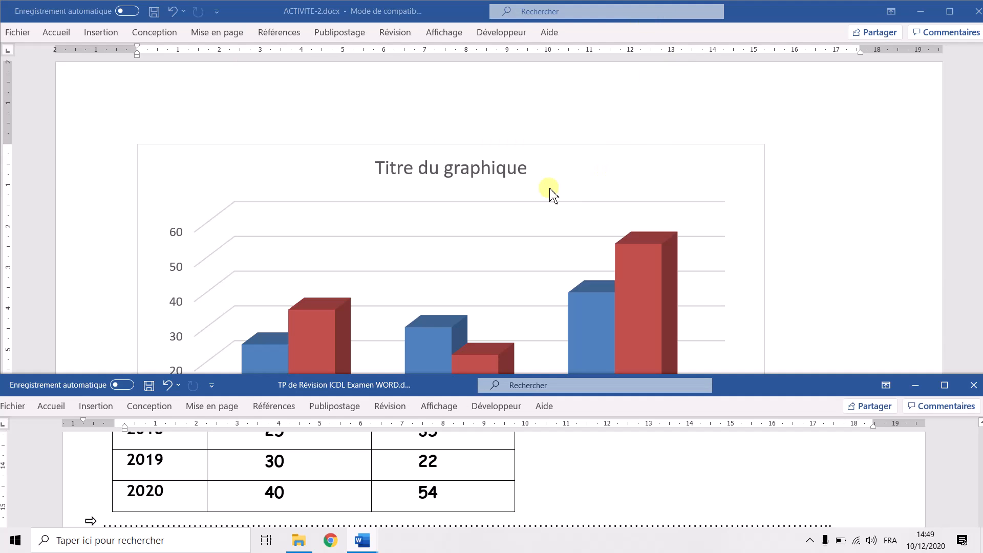
scroll(537, 210, "down", 1)
scroll(489, 219, "down", 2)
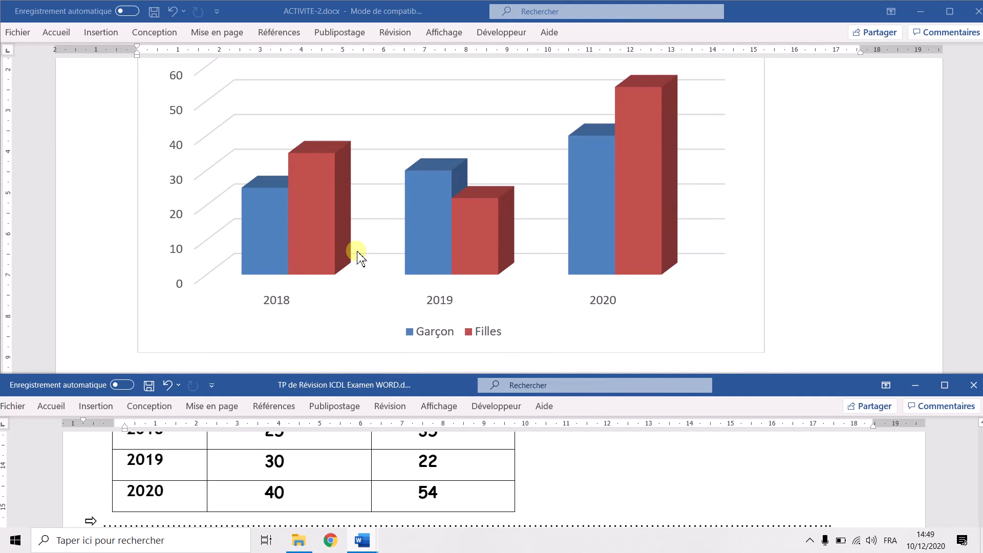
Export a PDF copy of ACTIVITE-2.docx named ICDL to the M4 folder and minimize the published PDF.
left_click(293, 471)
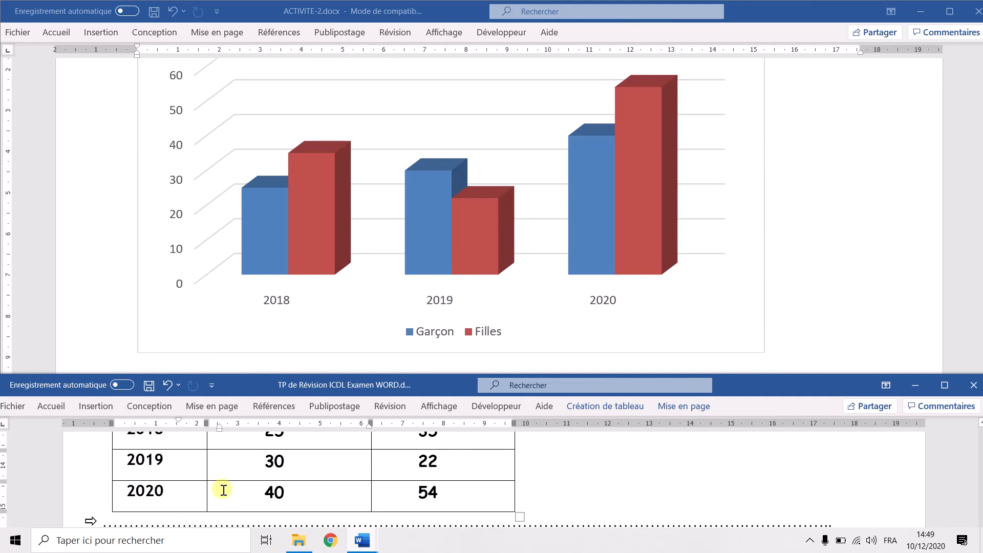
scroll(384, 482, "down", 1)
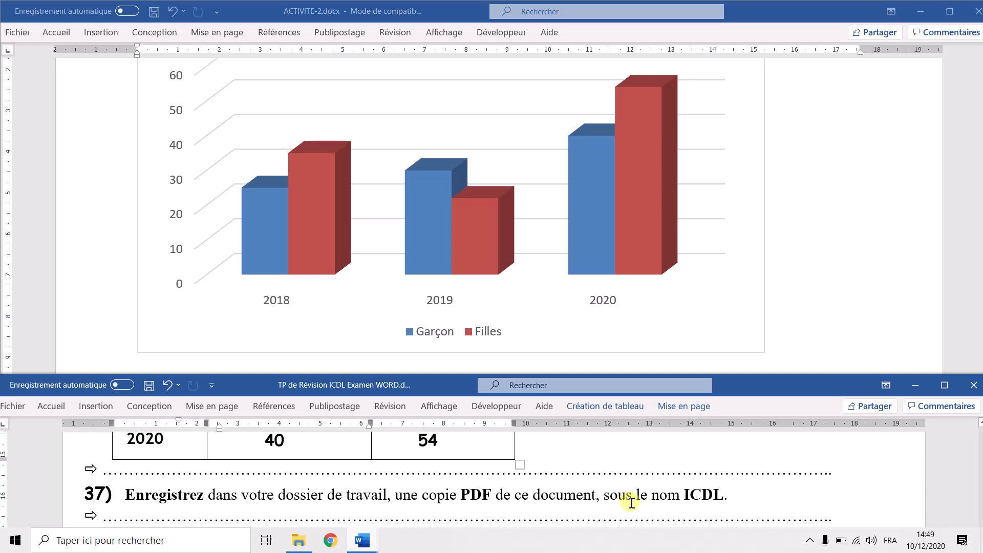
left_click(32, 41)
left_click(20, 33)
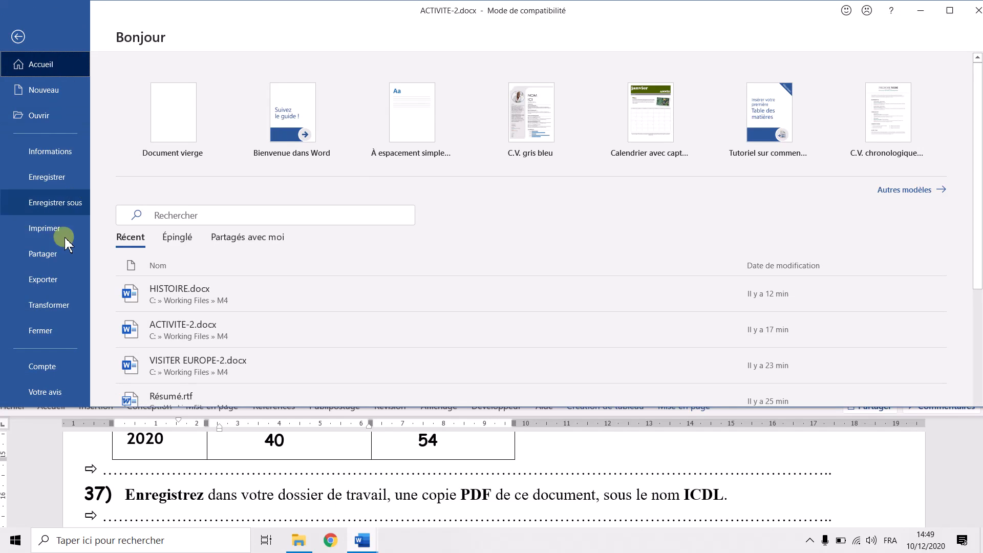
left_click(36, 280)
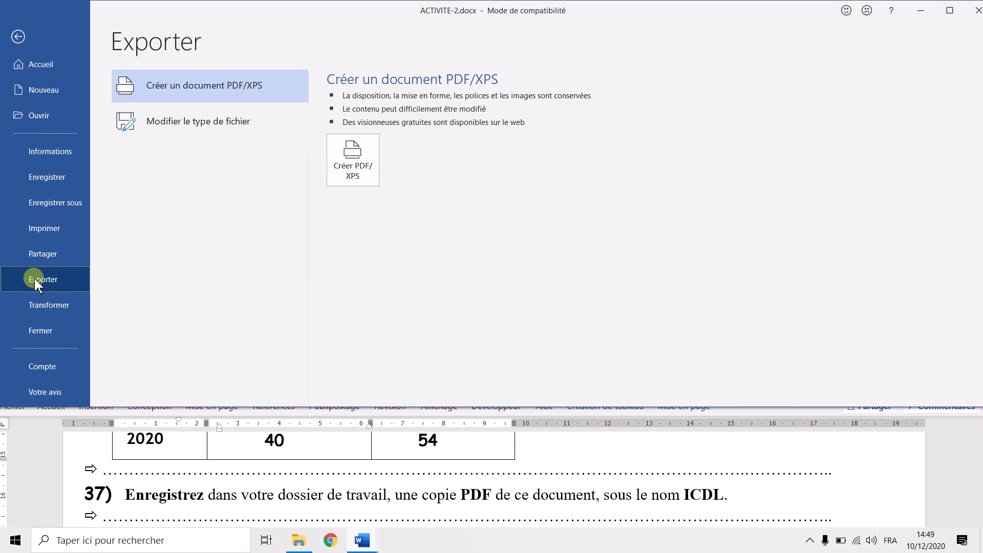
left_click(362, 166)
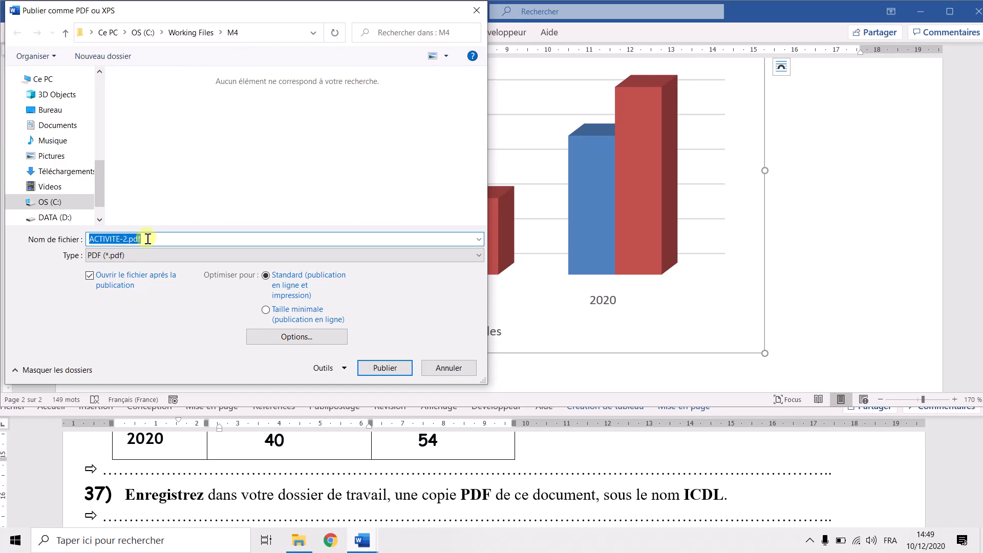
type("ICDL")
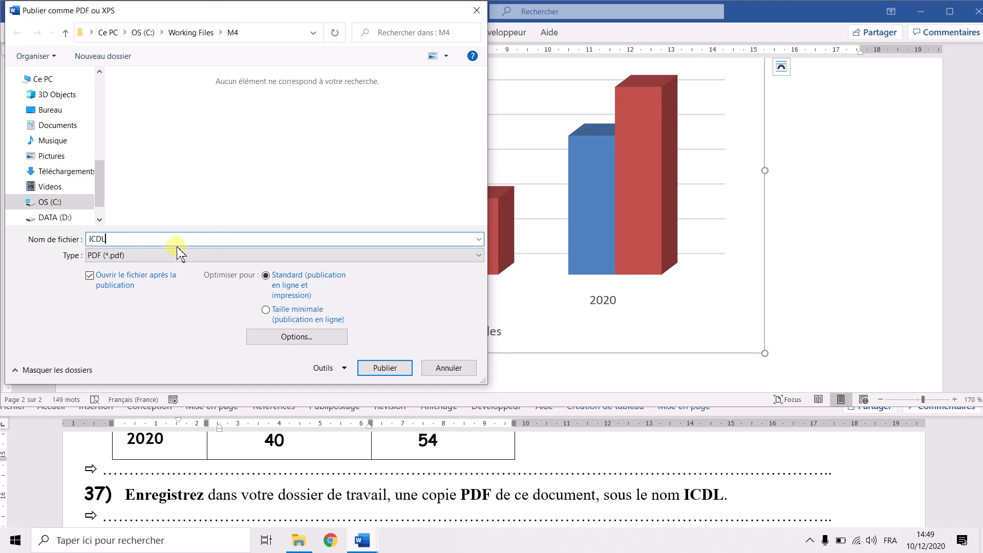
left_click(400, 372)
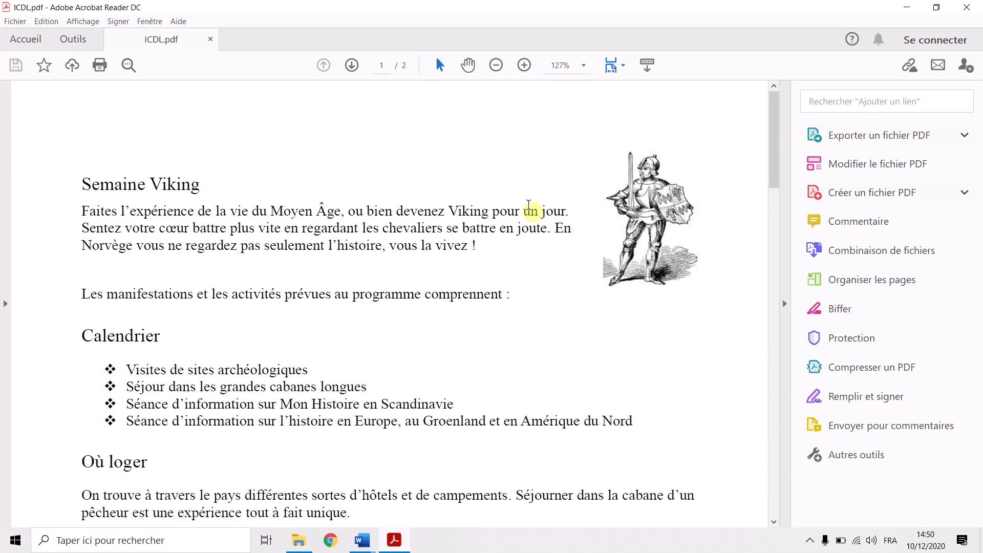
left_click(907, 7)
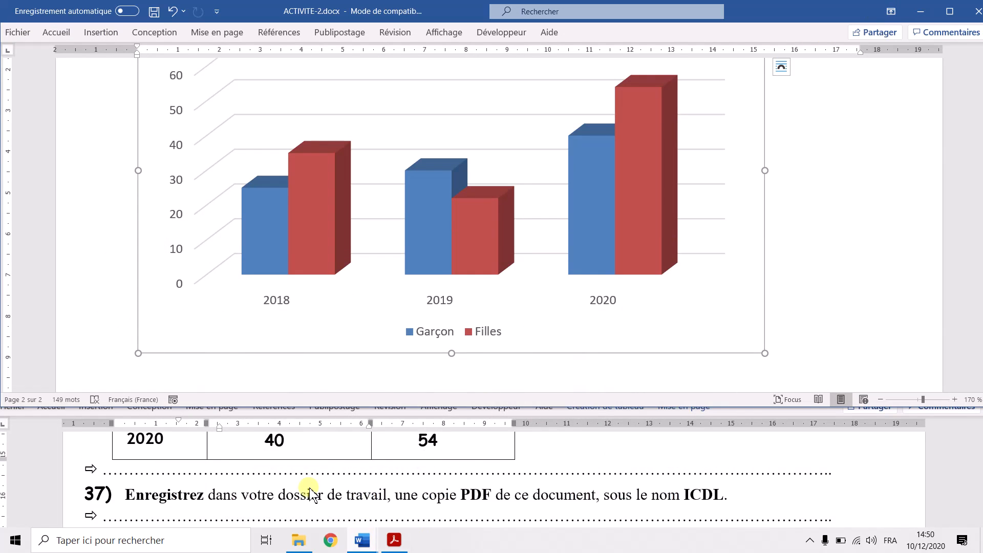
Display the print preview of ACTIVITE-2.docx and read the exercise's next printing question.
scroll(310, 494, "down", 1)
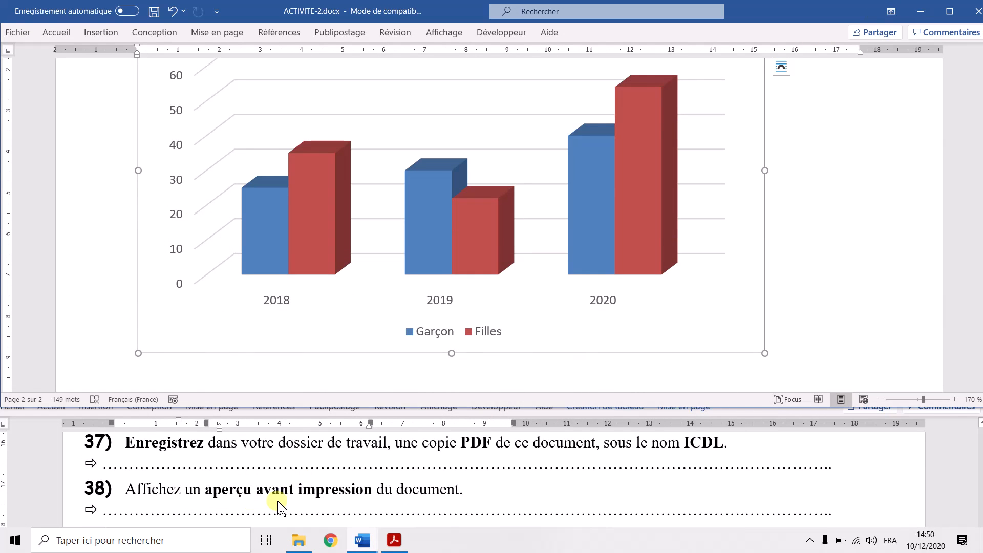
left_click(347, 234)
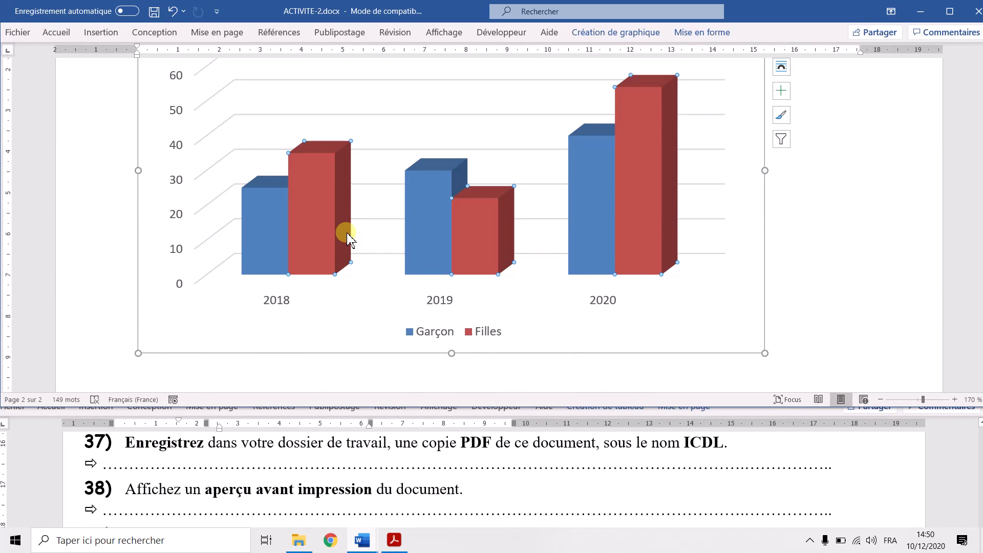
key("ctrl+p")
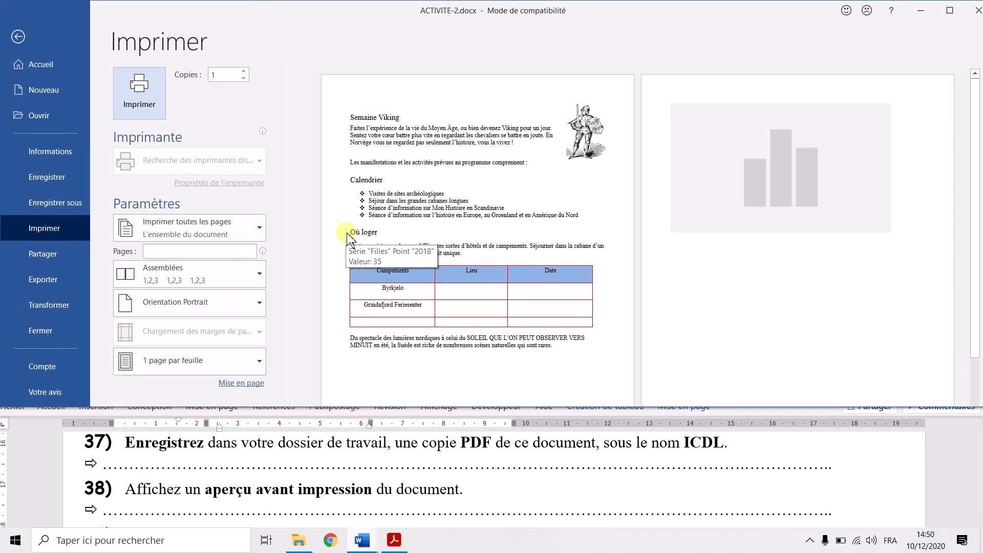
scroll(304, 468, "down", 1)
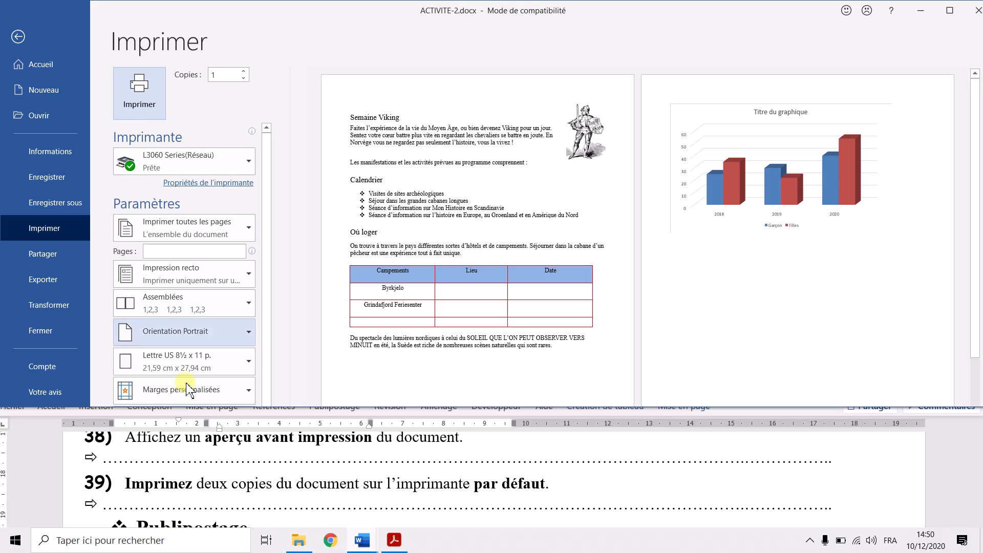
Start a Lettres mail merge with Visiter magasin.doc as the main document.
scroll(193, 469, "down", 1)
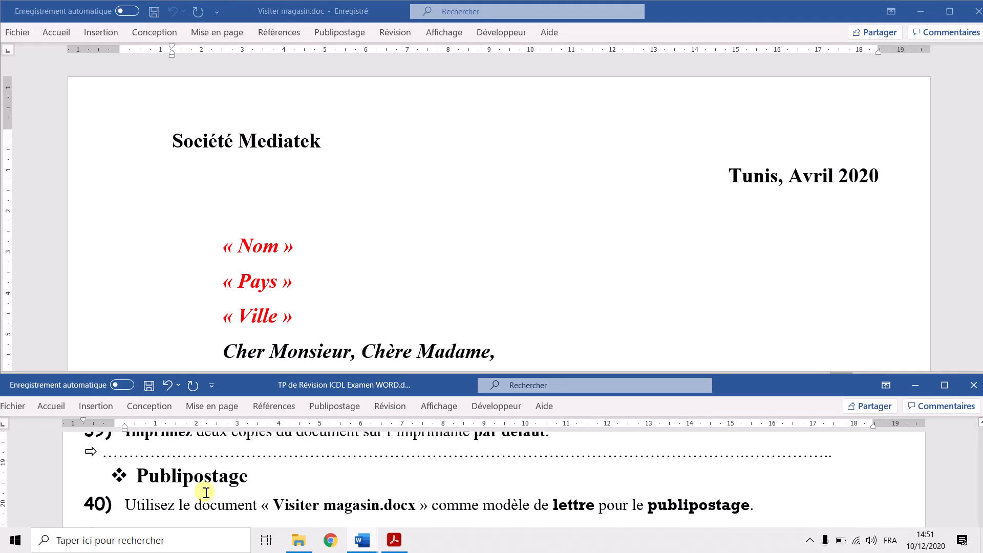
scroll(206, 492, "down", 1)
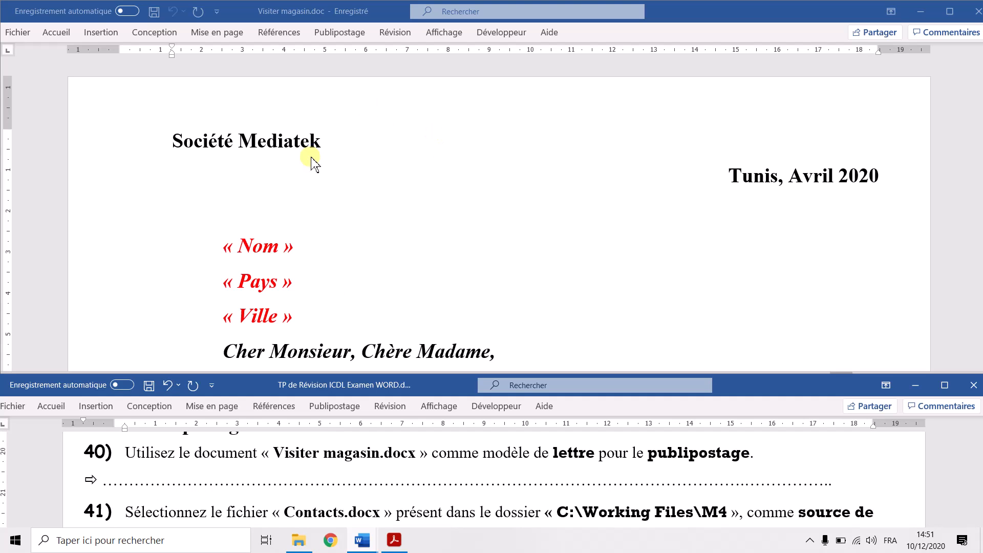
left_click(285, 456)
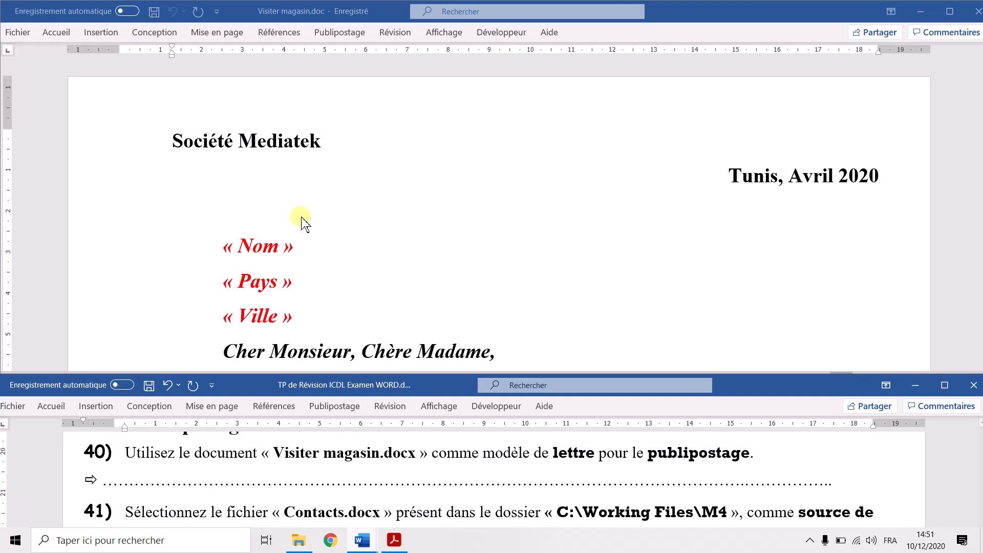
left_click(339, 36)
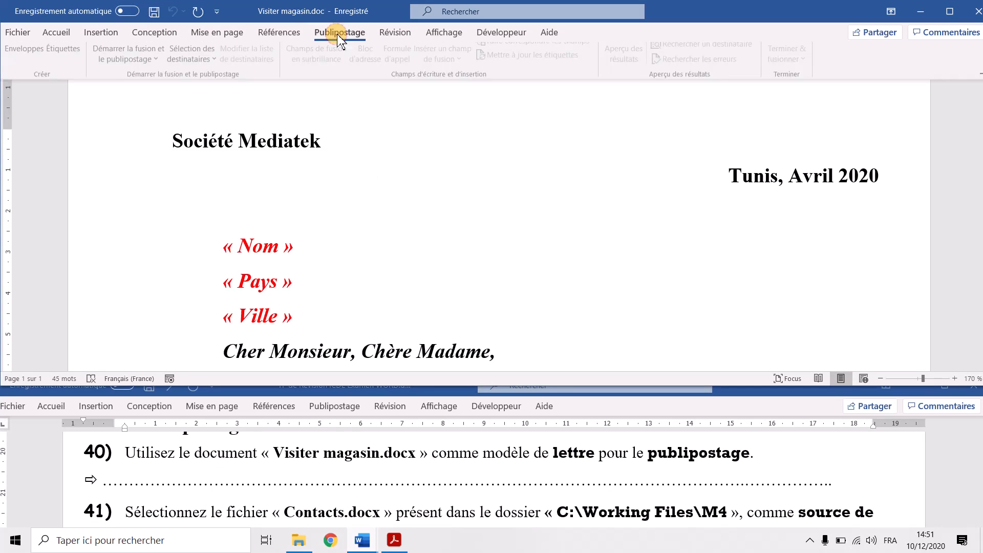
left_click(339, 35)
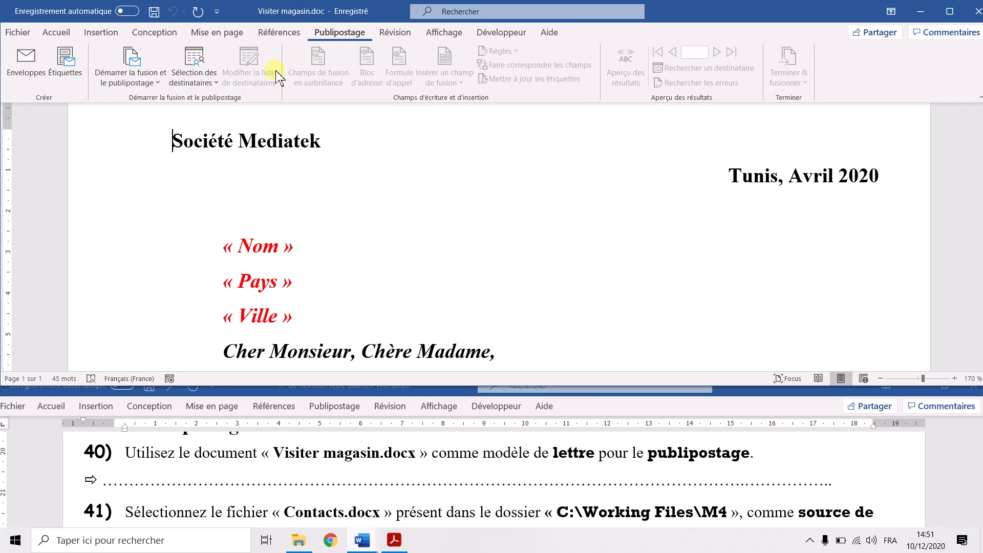
left_click(132, 65)
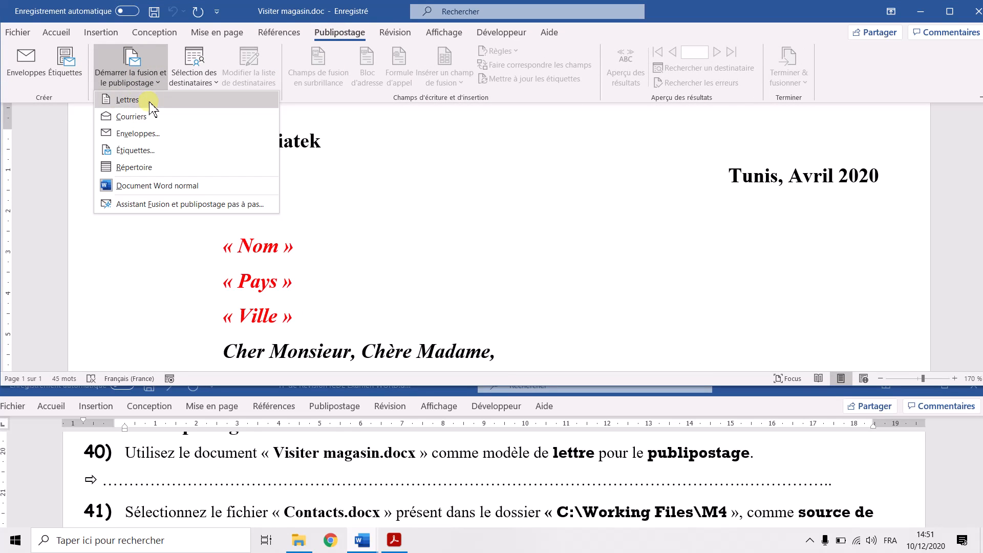
left_click(123, 100)
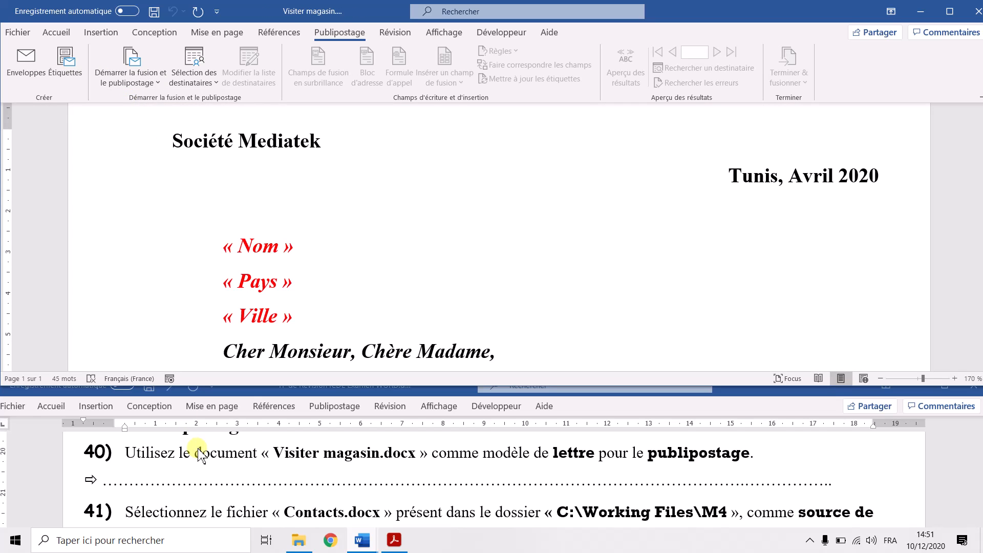
Use the existing list Contacts.xlsx from C:\Working Files\M4, table Feuil1$ with column headers in the first row, as the merge's data source.
left_click(240, 508)
scroll(247, 507, "down", 1)
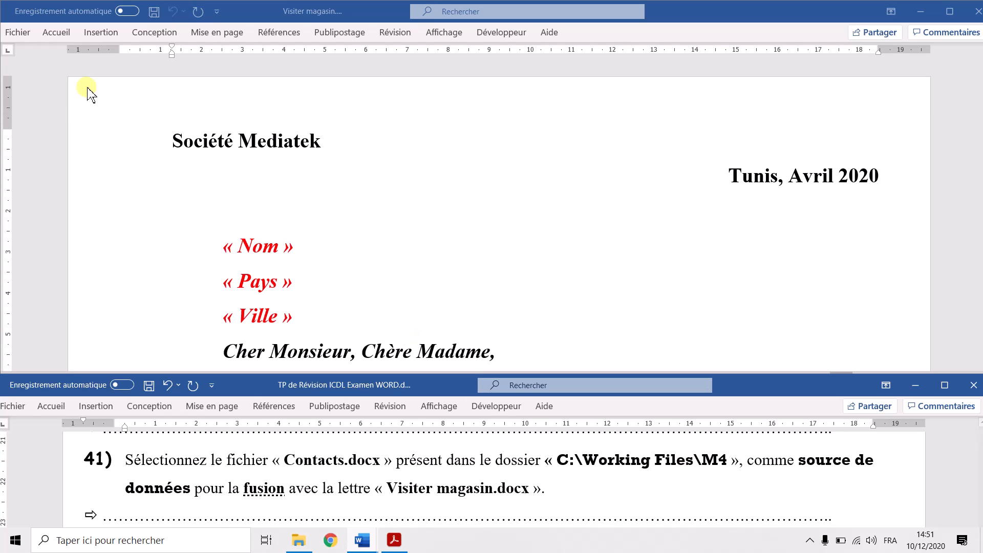
left_click(335, 36)
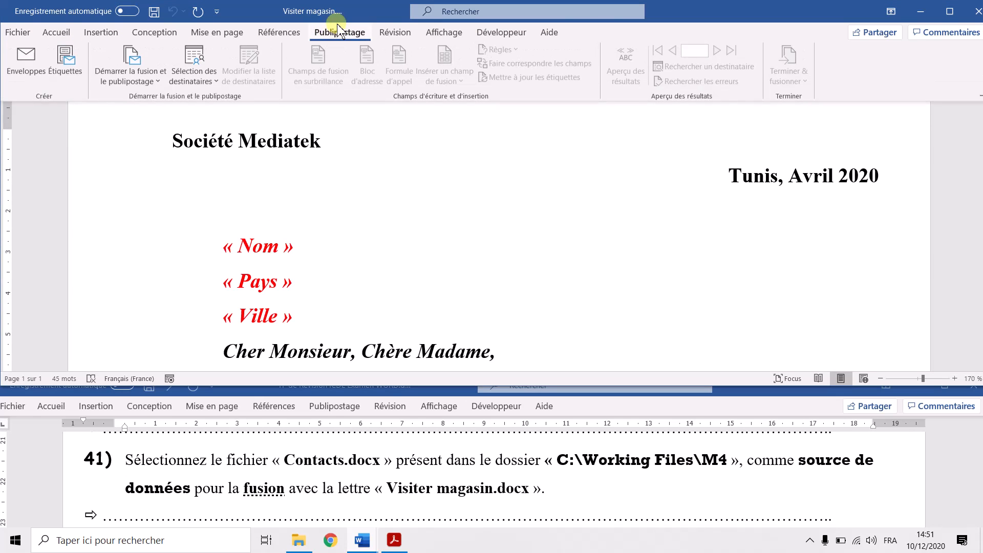
left_click(196, 77)
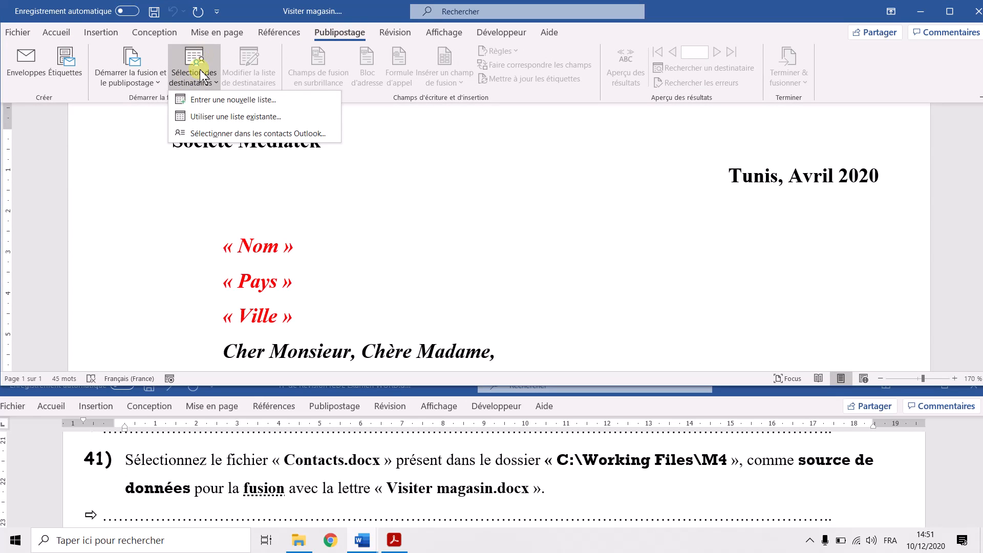
left_click(252, 119)
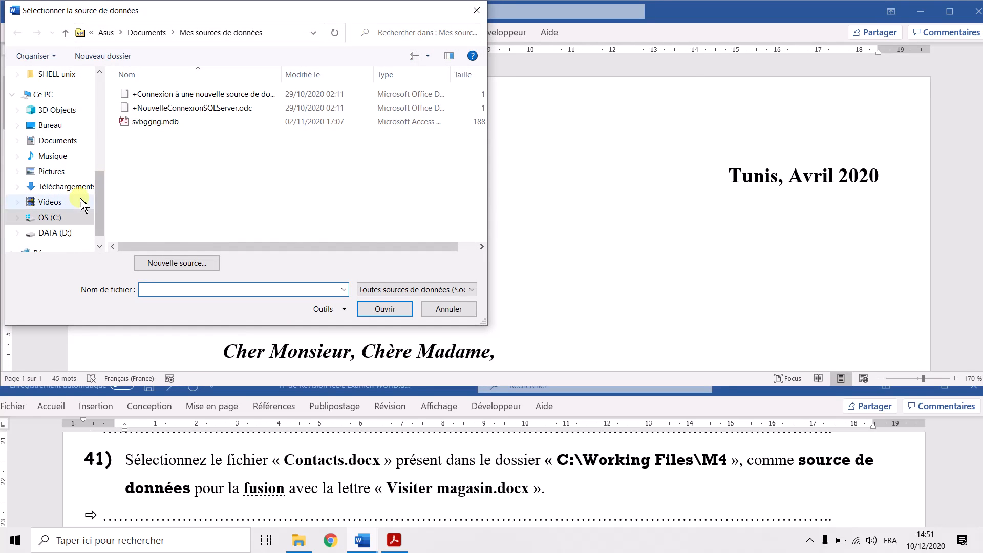
left_click(65, 218)
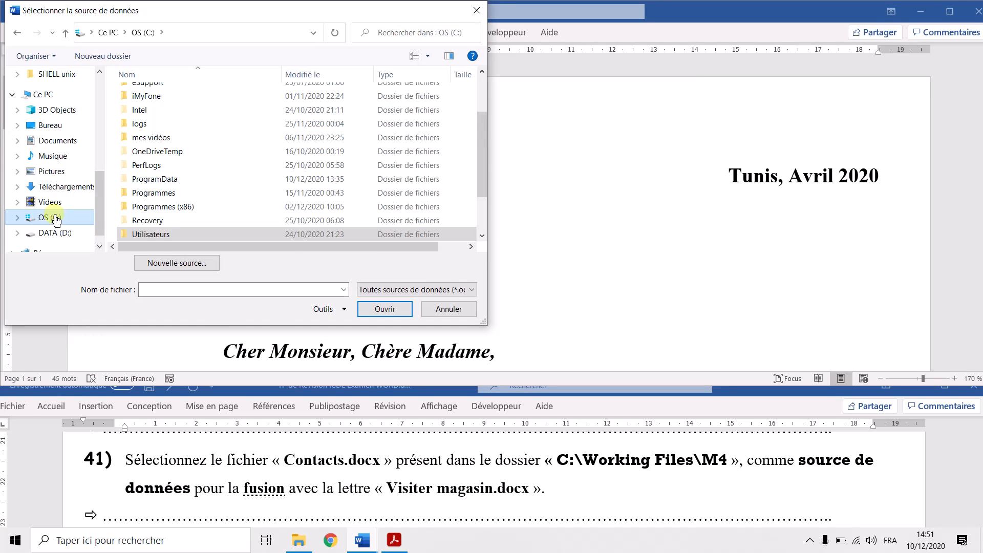
scroll(215, 225, "down", 1)
left_click(153, 221)
double_click(153, 221)
double_click(144, 96)
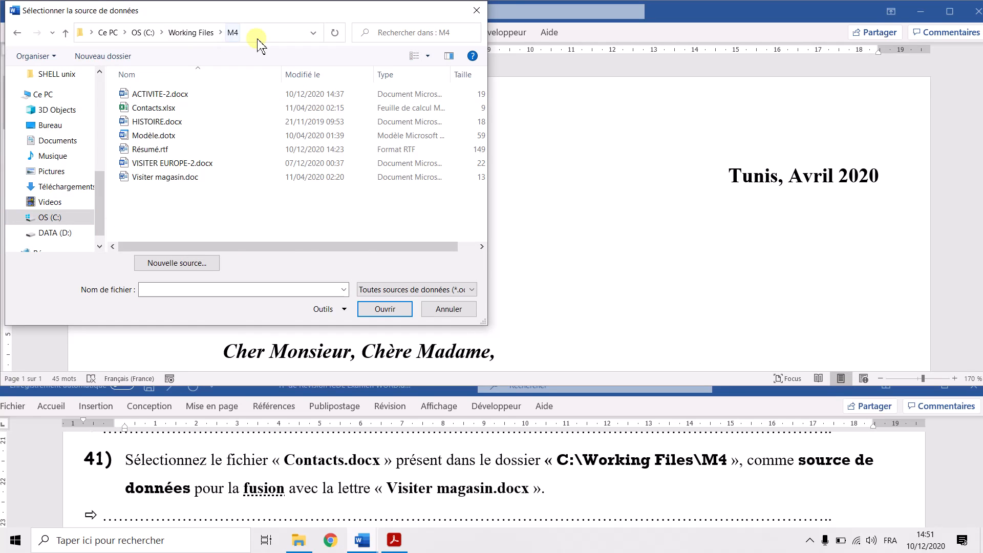
left_click(155, 109)
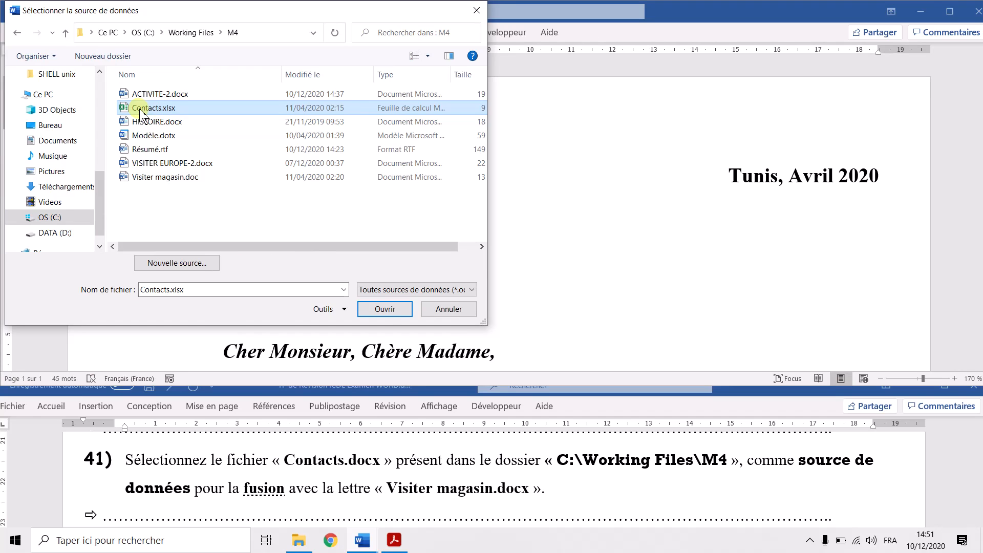
left_click(384, 308)
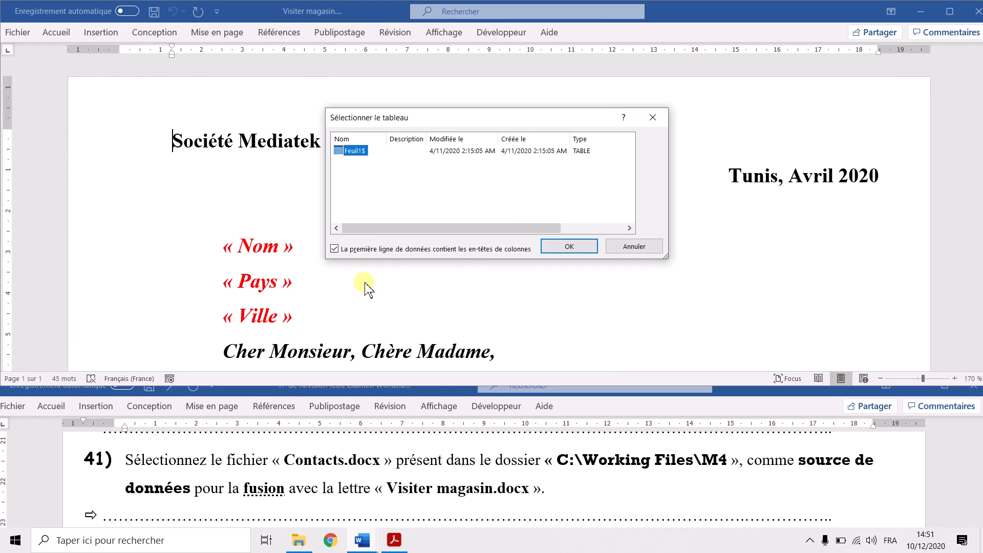
left_click(572, 247)
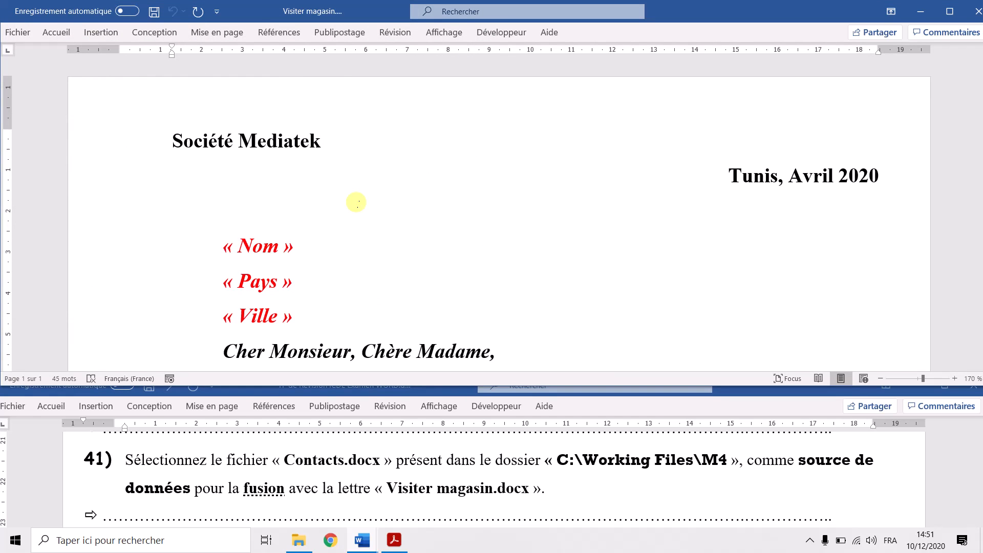
Replace the « Nom » placeholder text in the letter with the Nom merge field.
scroll(247, 486, "down", 1)
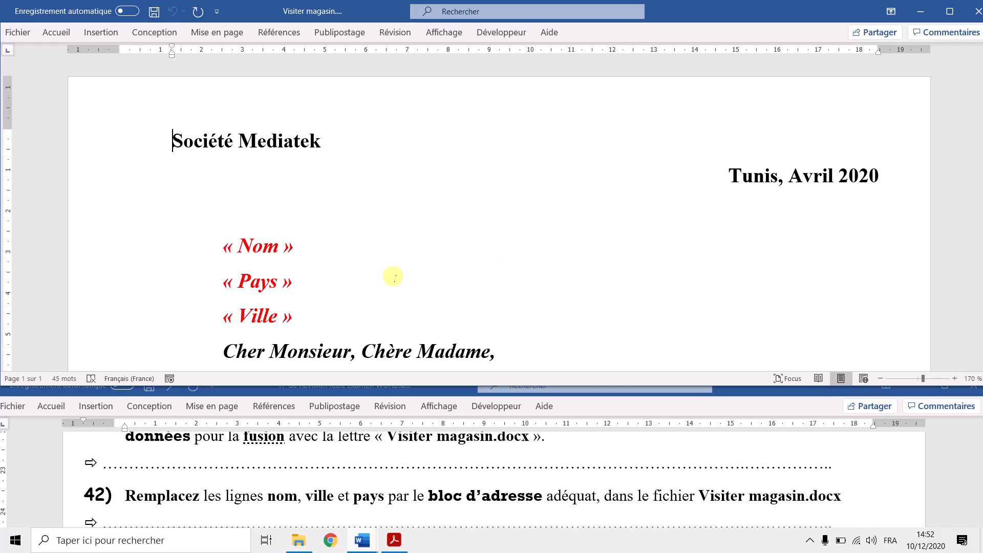
scroll(329, 251, "down", 2)
triple_click(307, 196)
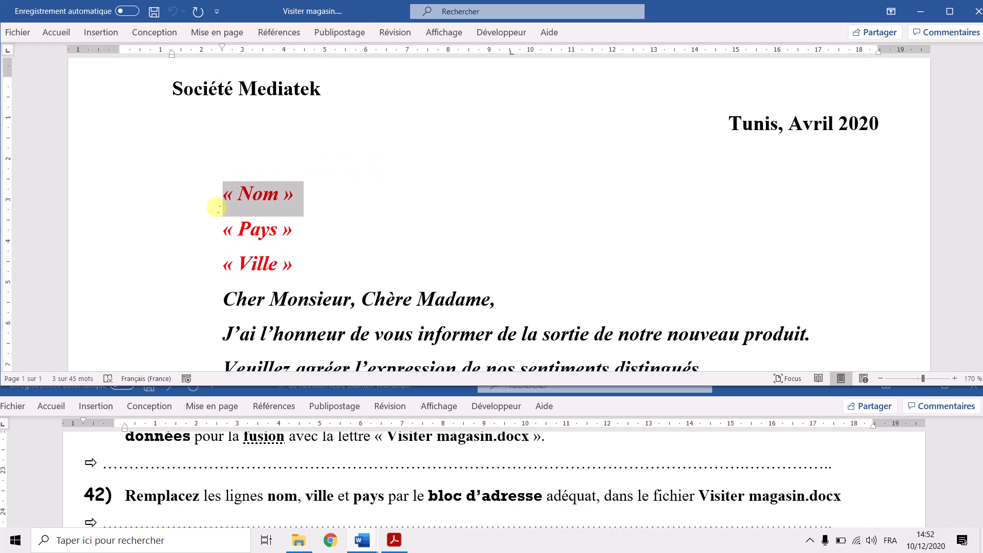
key("Delete")
key("ctrl+z")
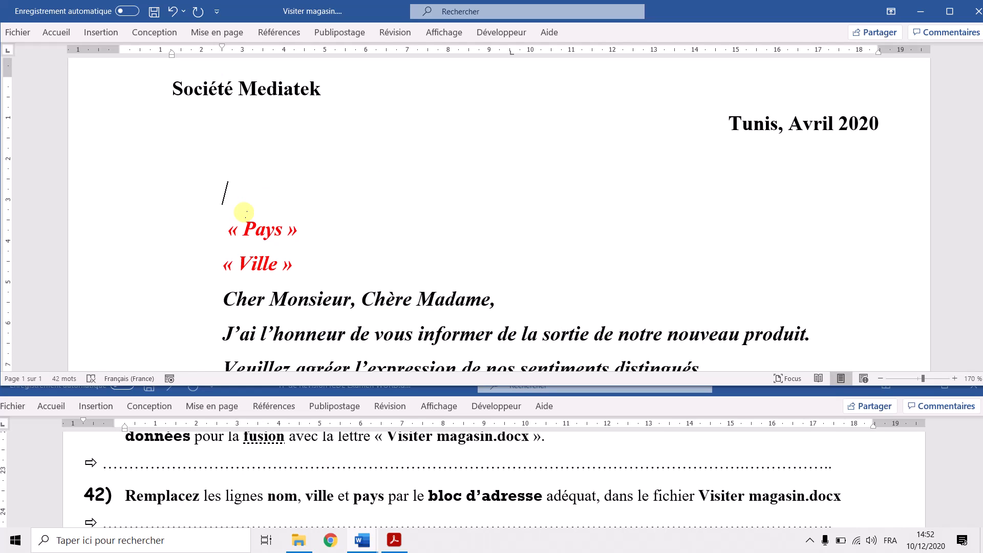
left_click(339, 32)
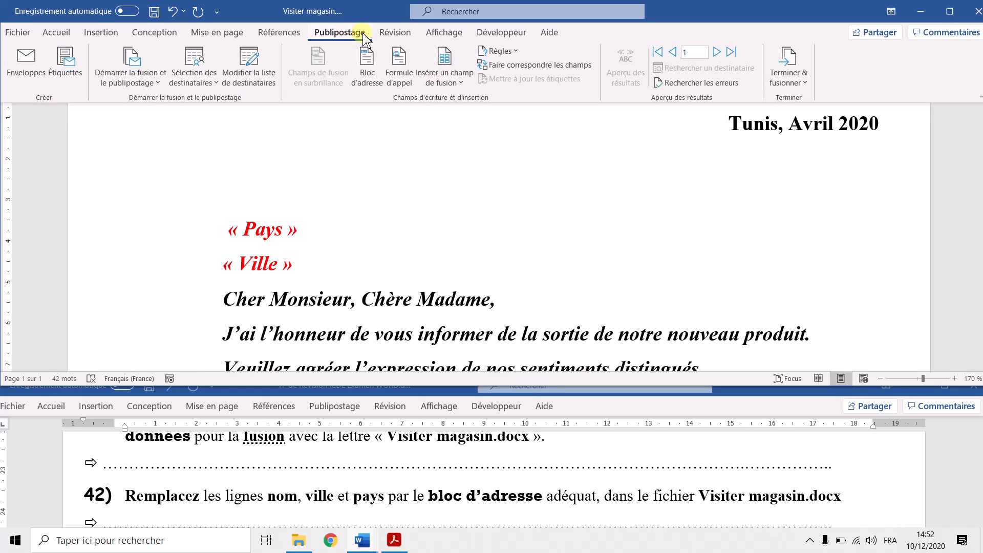
left_click(446, 82)
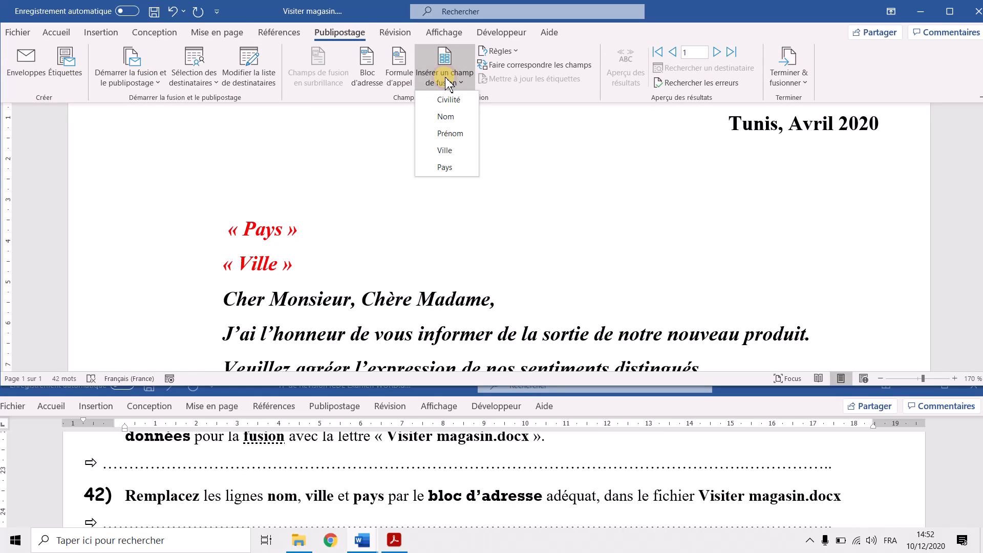
left_click(448, 120)
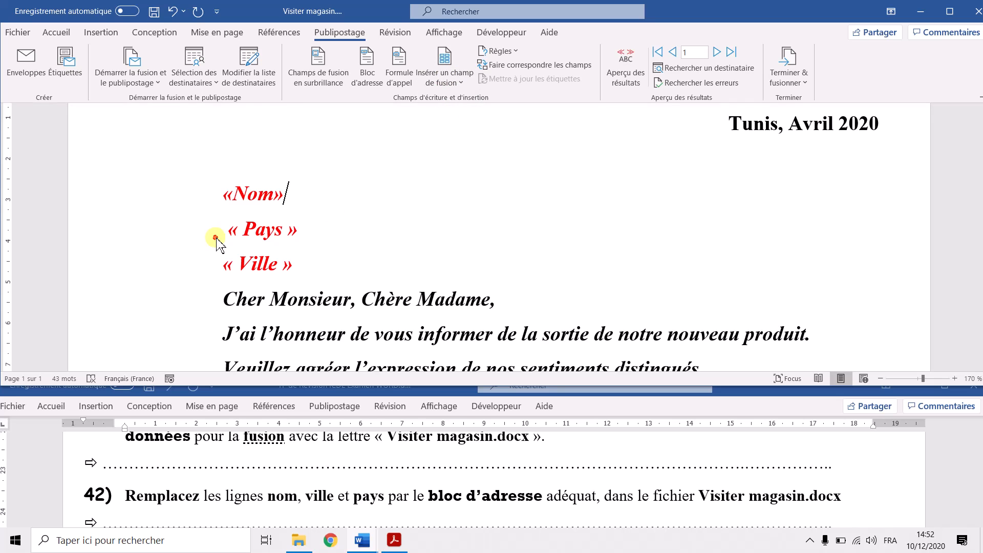
Replace the « Pays » placeholder text with the Pays merge field, keeping it on its own line above « Ville ».
left_click_drag(244, 233, 307, 233)
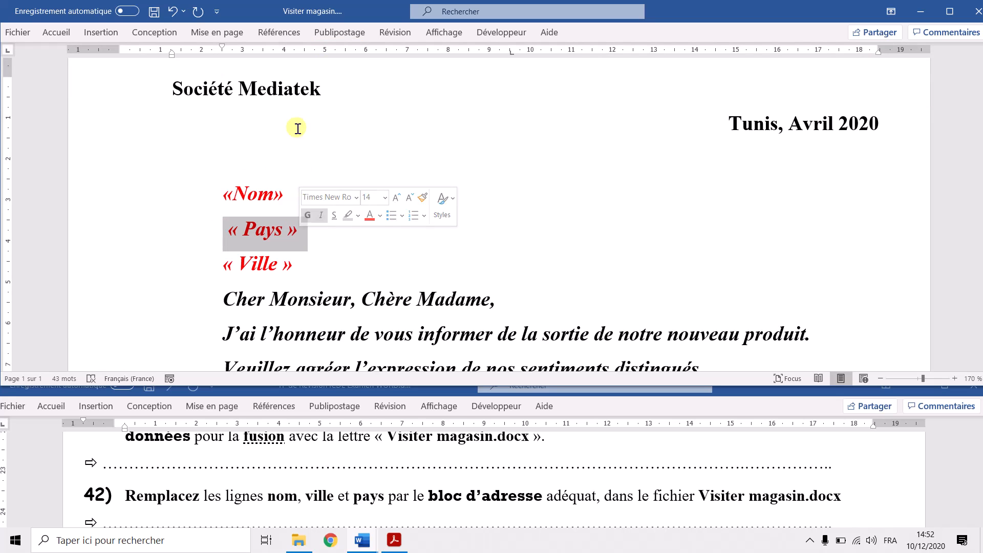
left_click(334, 36)
left_click(444, 76)
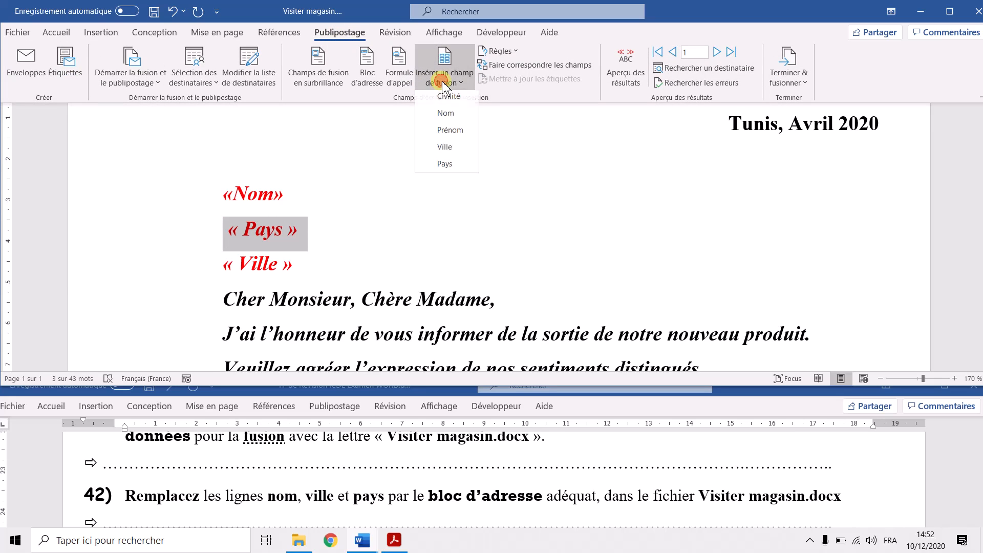
left_click(450, 167)
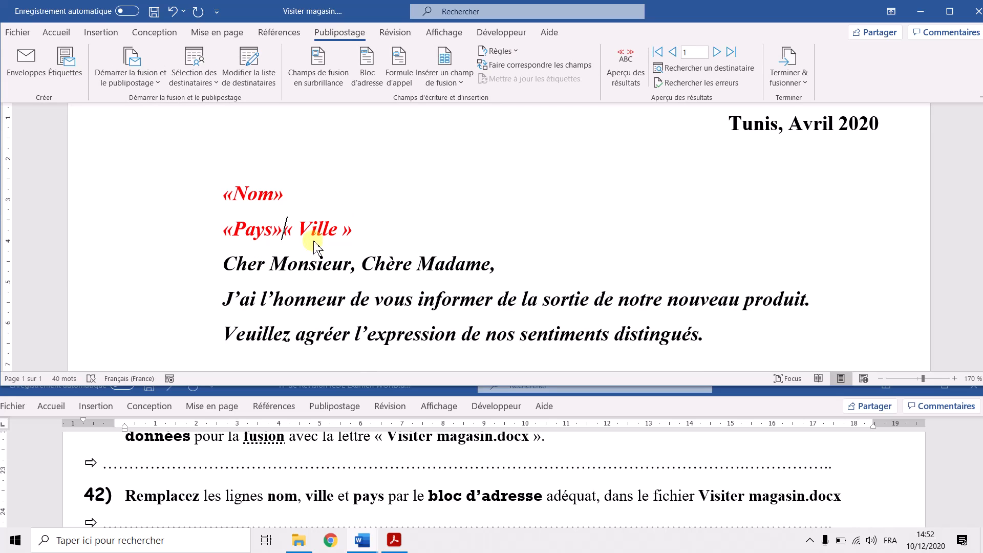
left_click(283, 230)
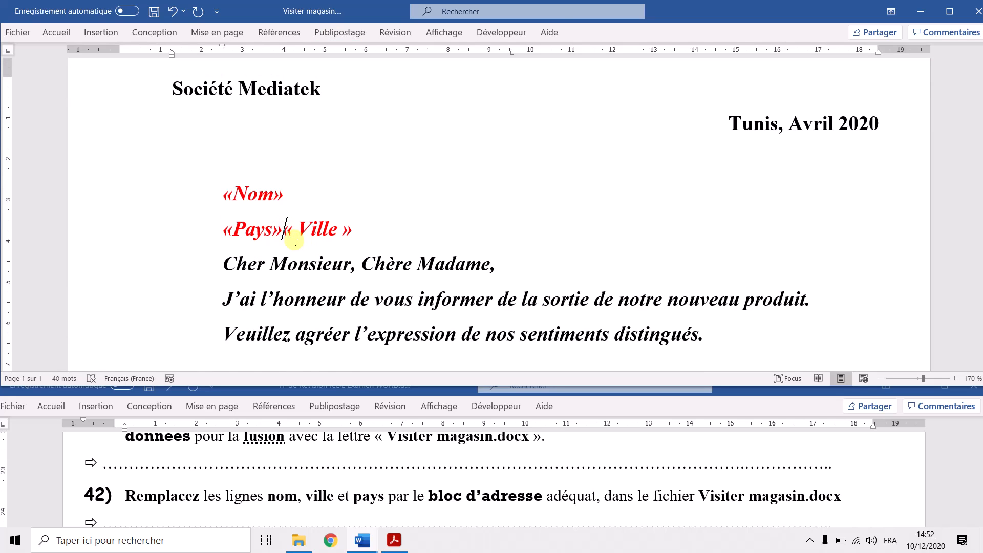
key("Return")
Replace the « Ville » placeholder text with the Ville merge field and put the salutation back on a separate line.
left_click_drag(301, 266, 197, 265)
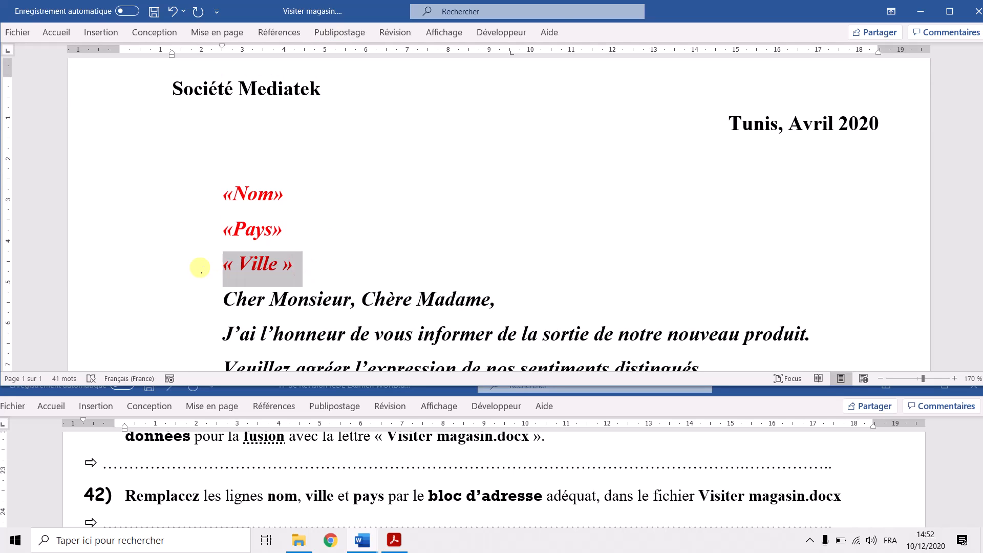
left_click(341, 32)
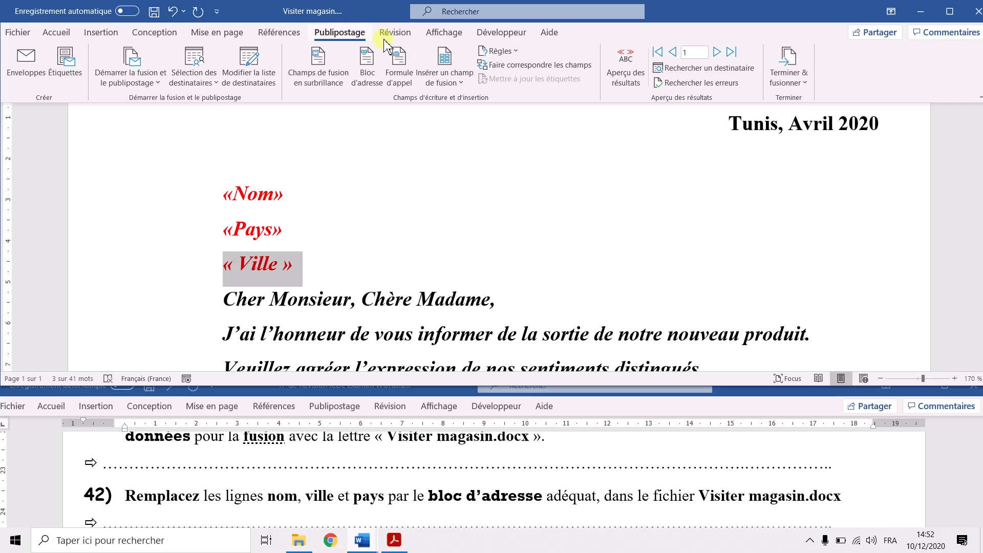
left_click(442, 76)
left_click(442, 150)
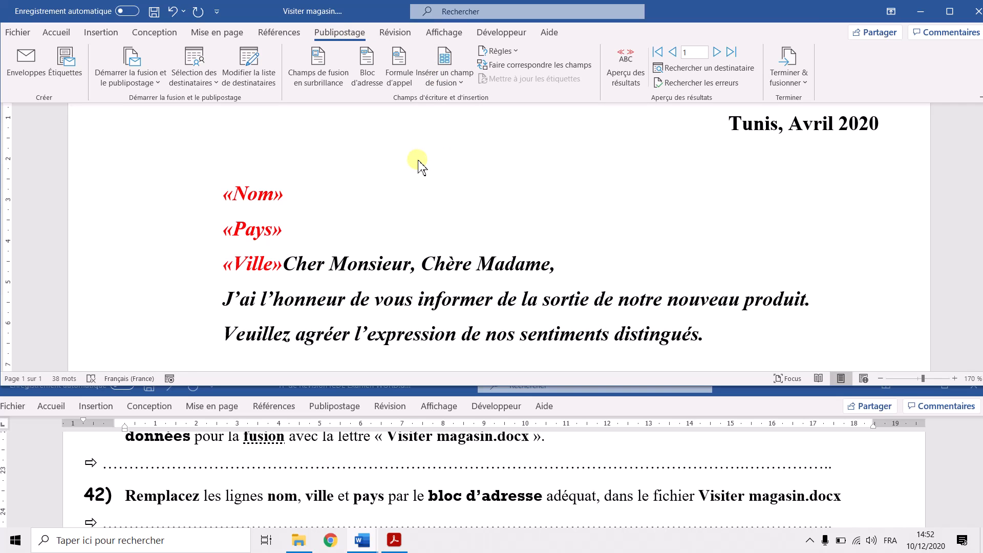
left_click(285, 262)
key("Return")
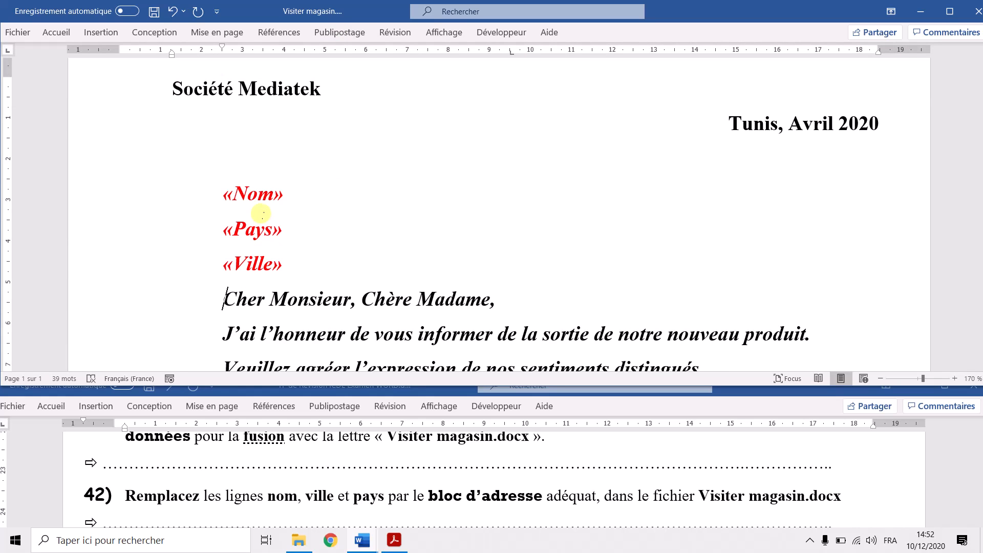
Merge all records (Tous) into a new document of individual letters and look through the merged pages.
scroll(251, 453, "down", 3)
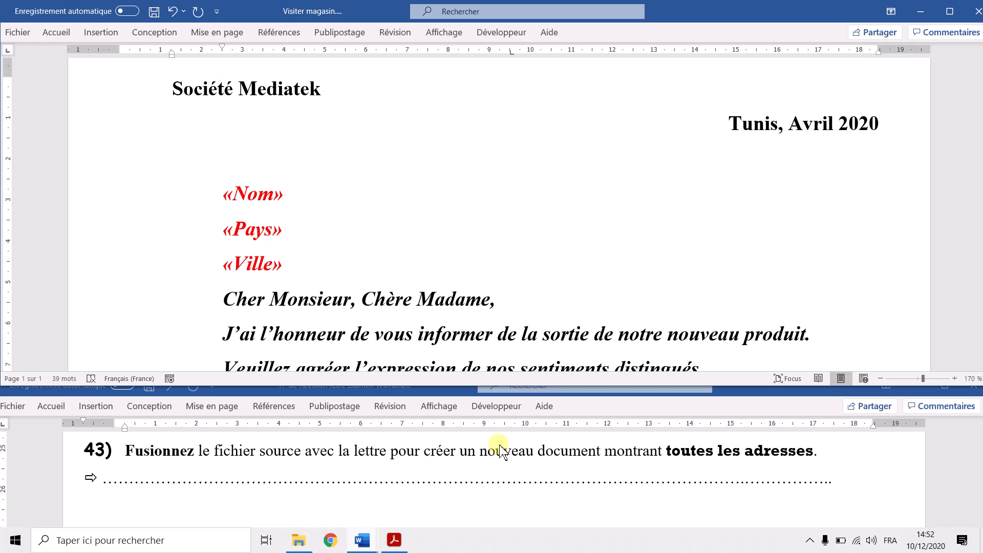
left_click(332, 37)
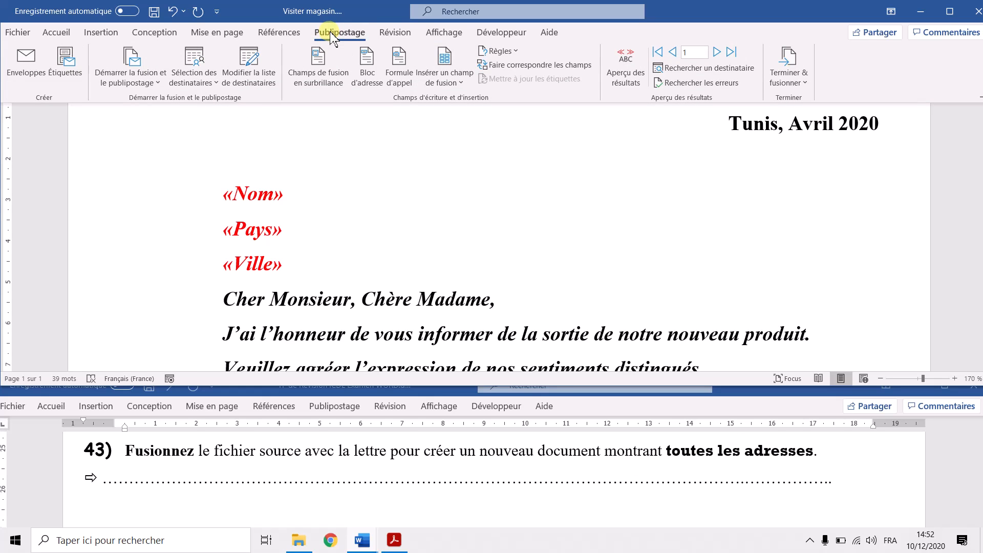
left_click(792, 77)
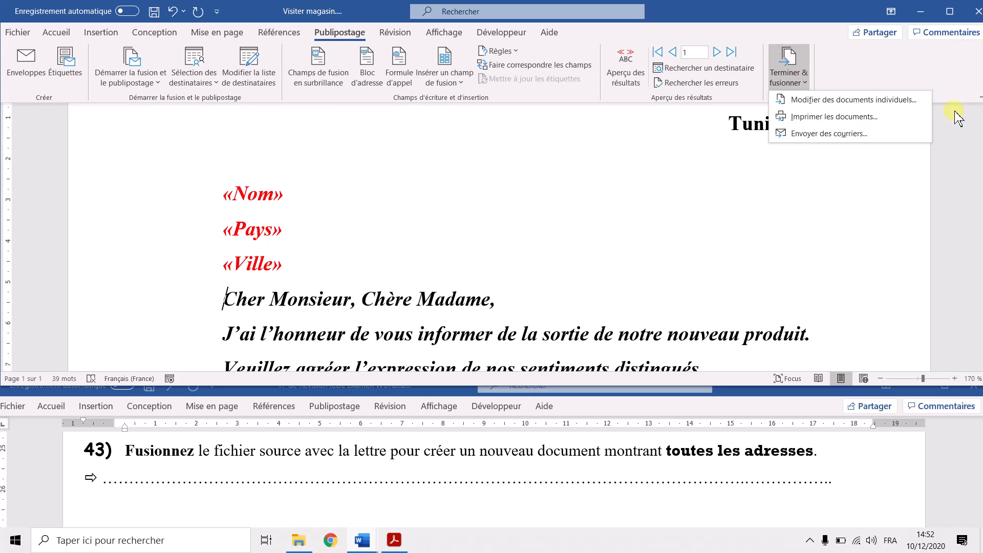
left_click(901, 101)
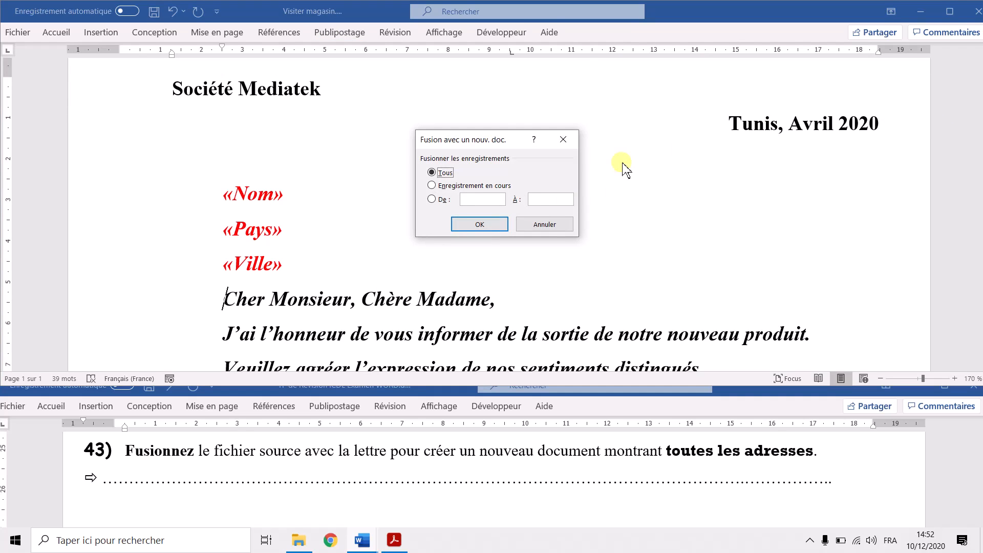
left_click(478, 224)
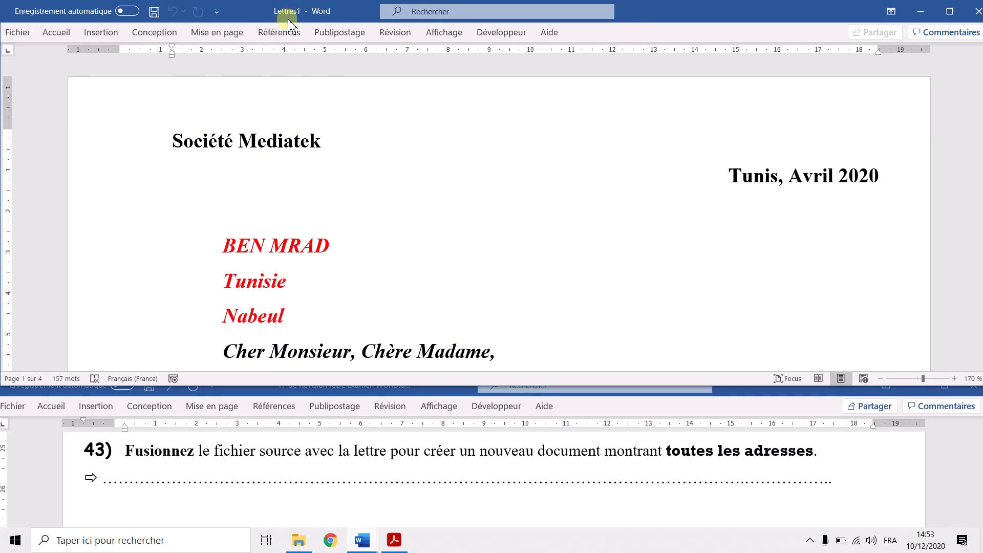
scroll(294, 166, "down", 8)
scroll(287, 179, "down", 15)
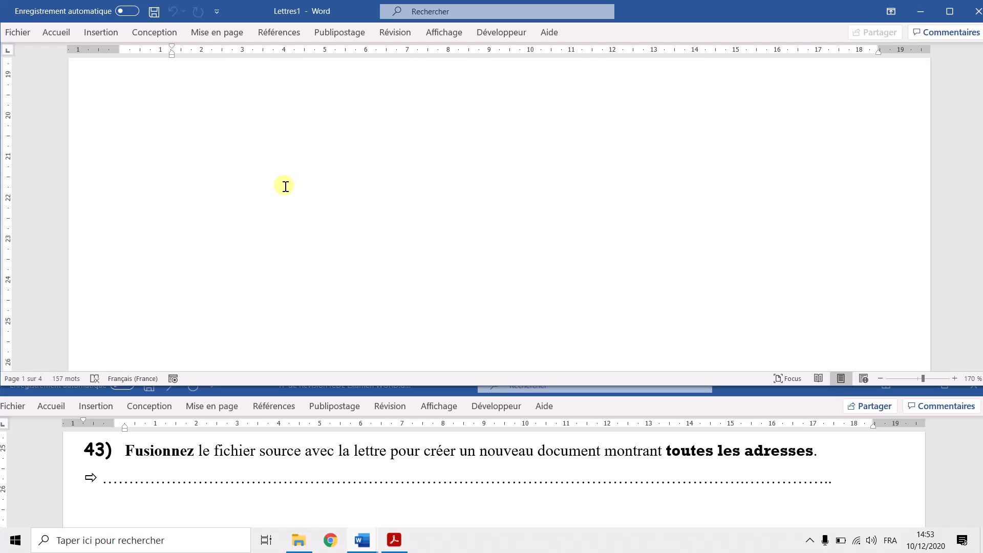
scroll(281, 187, "down", 15)
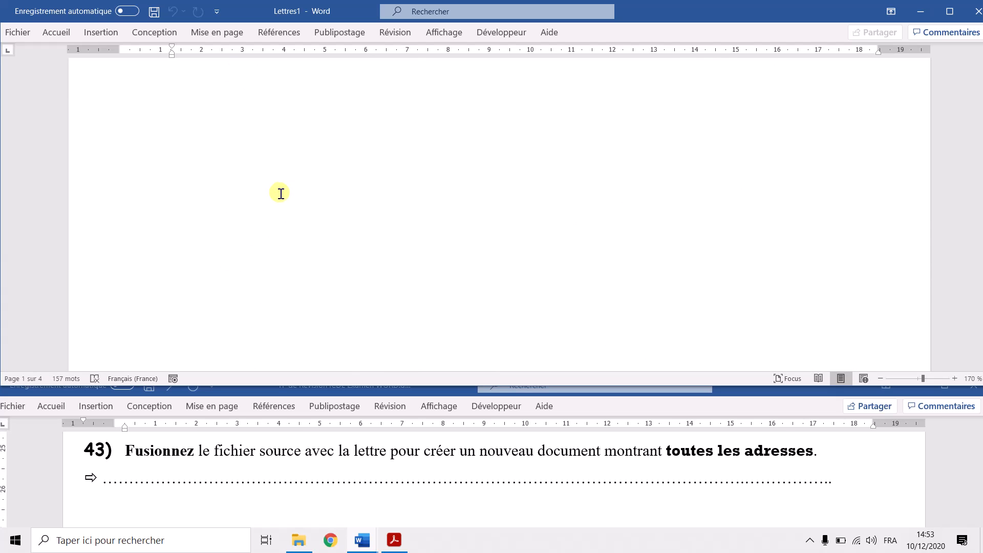
scroll(275, 192, "down", 3)
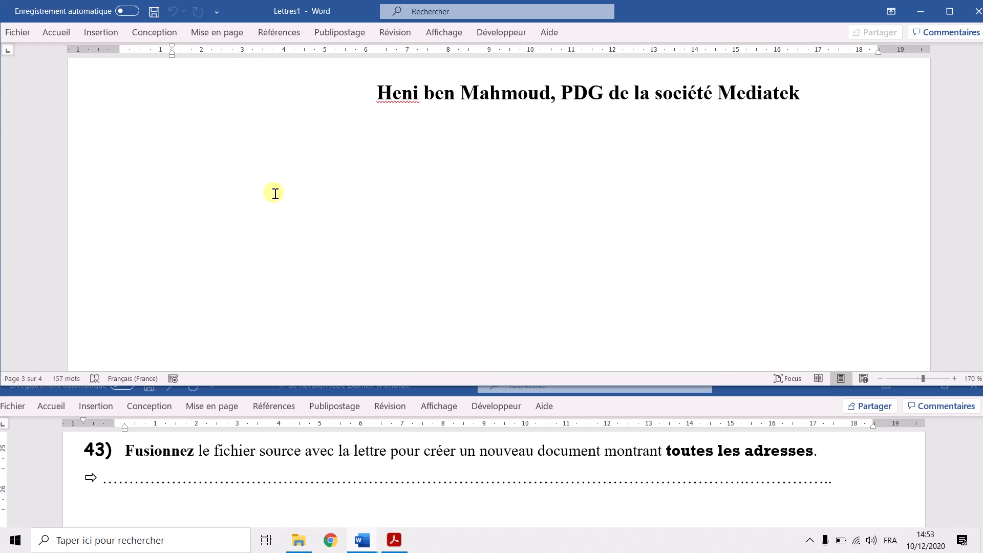